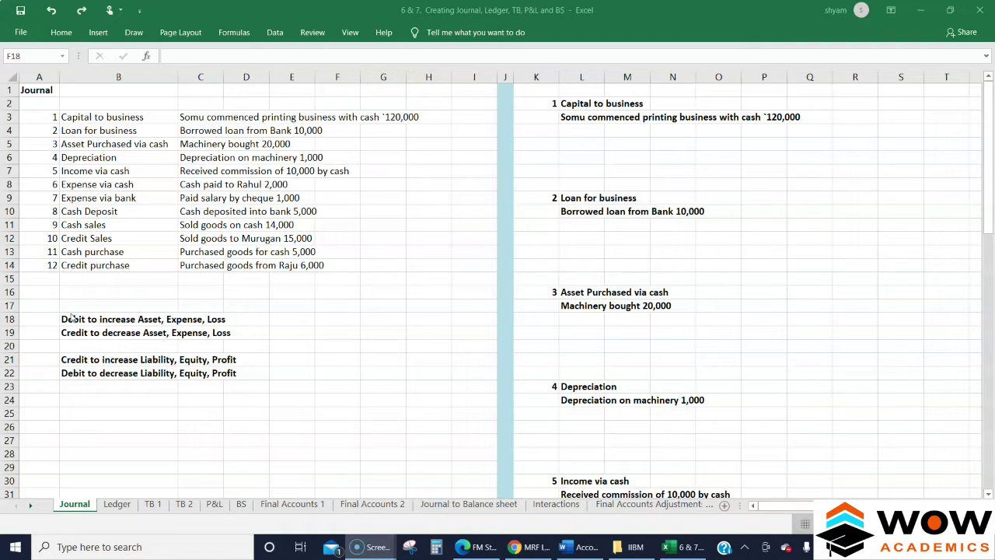
# Review the twelve numbered transactions and the debit and credit rules in B18:B22 of the Journal sheet.
pyautogui.click(94, 120)
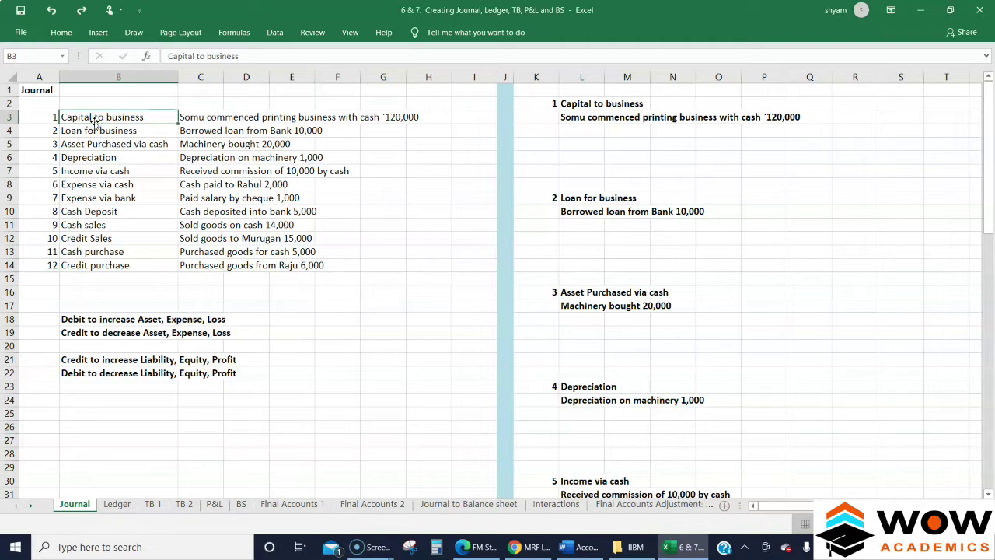
pyautogui.click(43, 115)
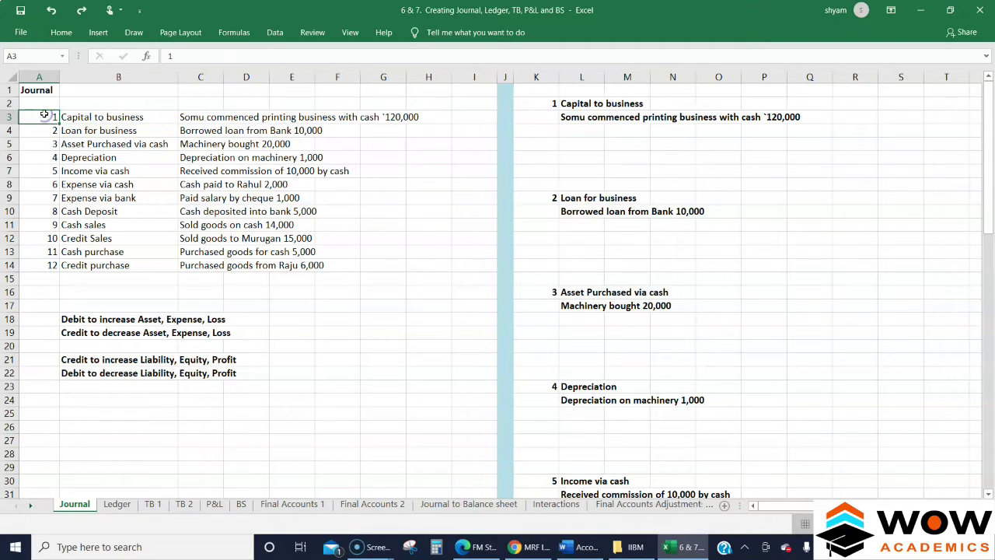
pyautogui.hotkey('ctrl', 'shift', 'Down')
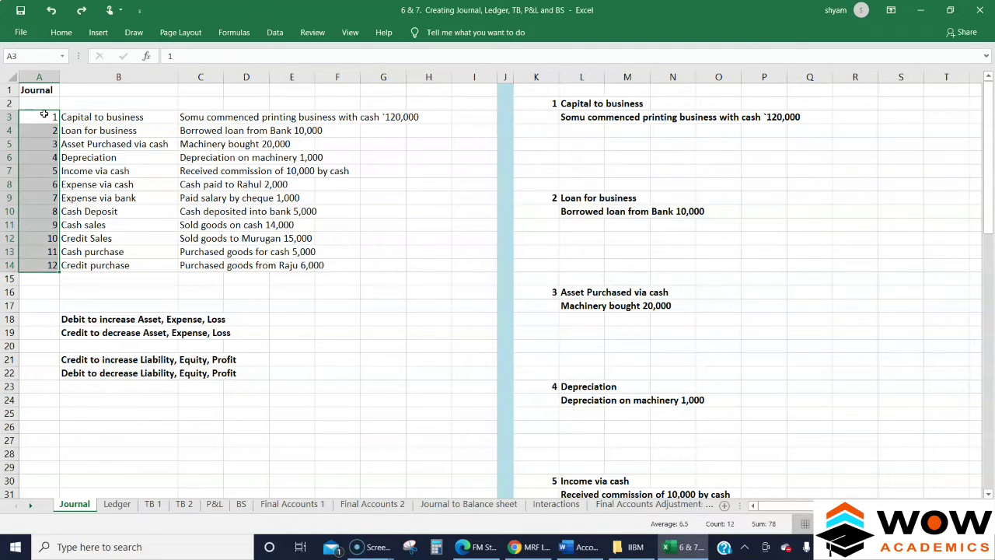
pyautogui.click(45, 114)
pyautogui.press('Right')
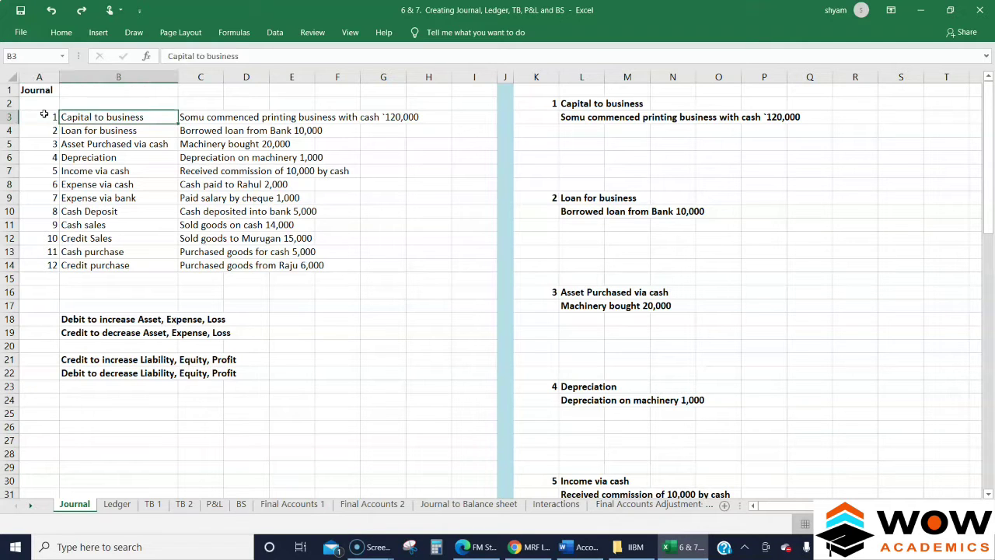
pyautogui.hotkey('ctrl', 'Down')
pyautogui.press('Down')
pyautogui.press('Down')
pyautogui.press('Down')
pyautogui.press('Down')
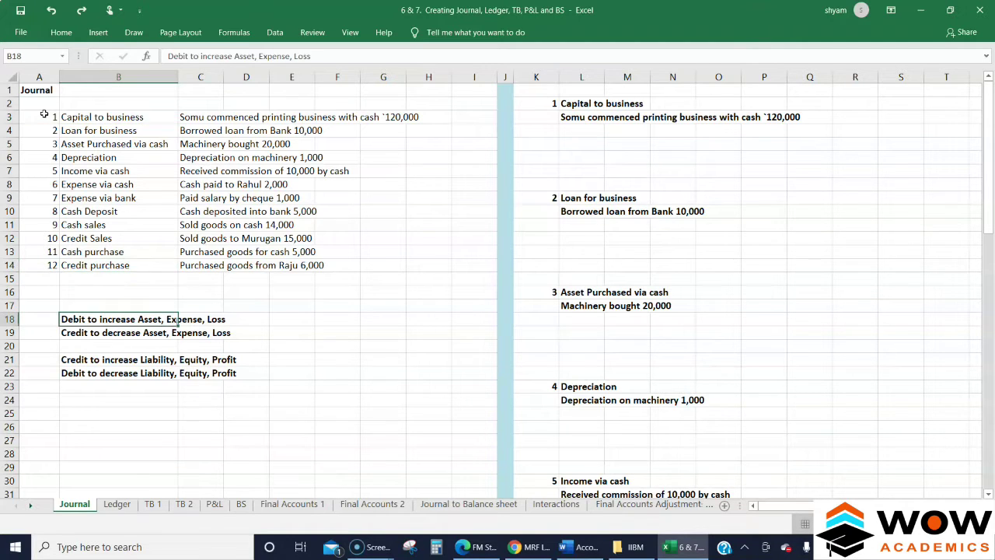
pyautogui.hotkey('shift', 'Down')
pyautogui.hotkey('shift', 'Down')
pyautogui.hotkey('shift', 'Down')
pyautogui.hotkey('shift', 'Down')
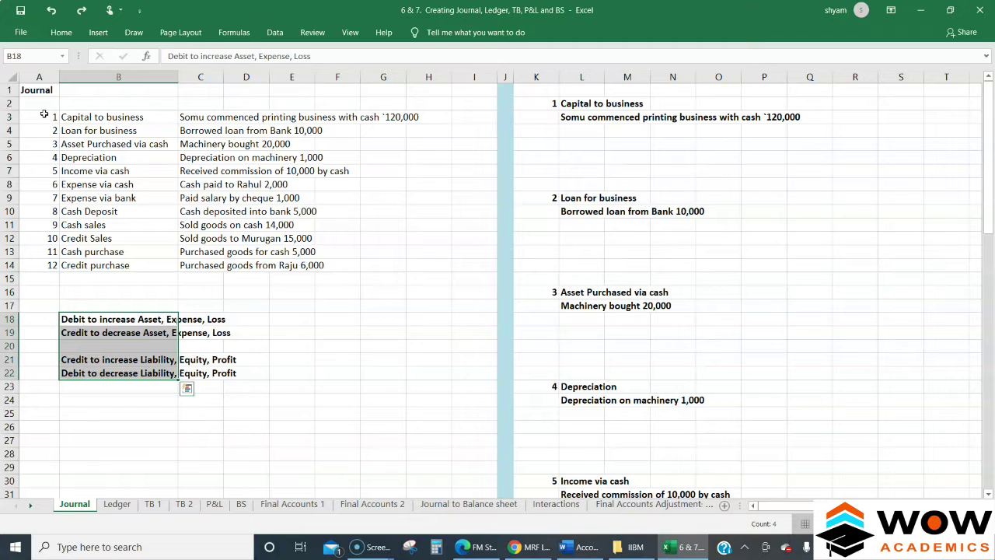
pyautogui.click(137, 309)
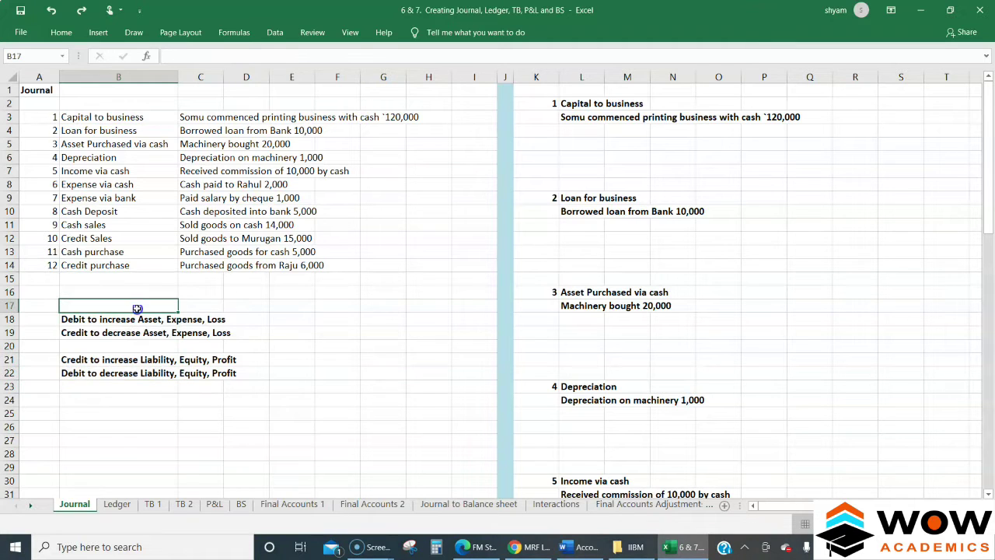
pyautogui.click(128, 320)
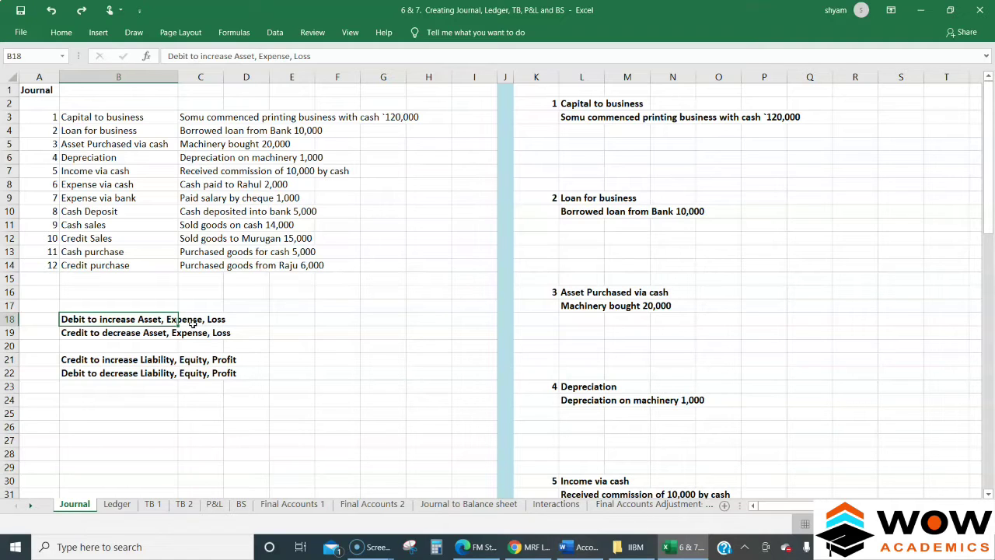
pyautogui.click(147, 360)
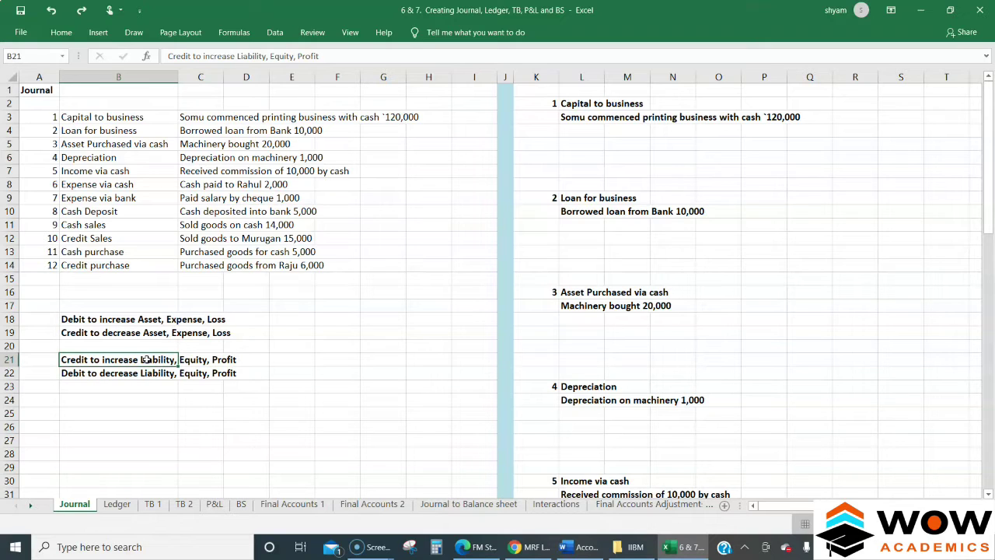
pyautogui.click(143, 316)
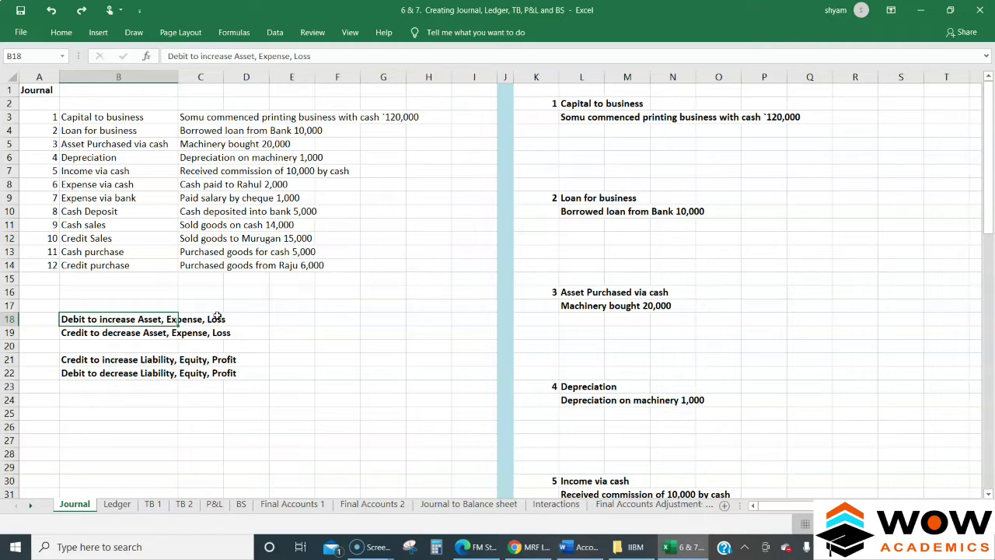
pyautogui.click(138, 337)
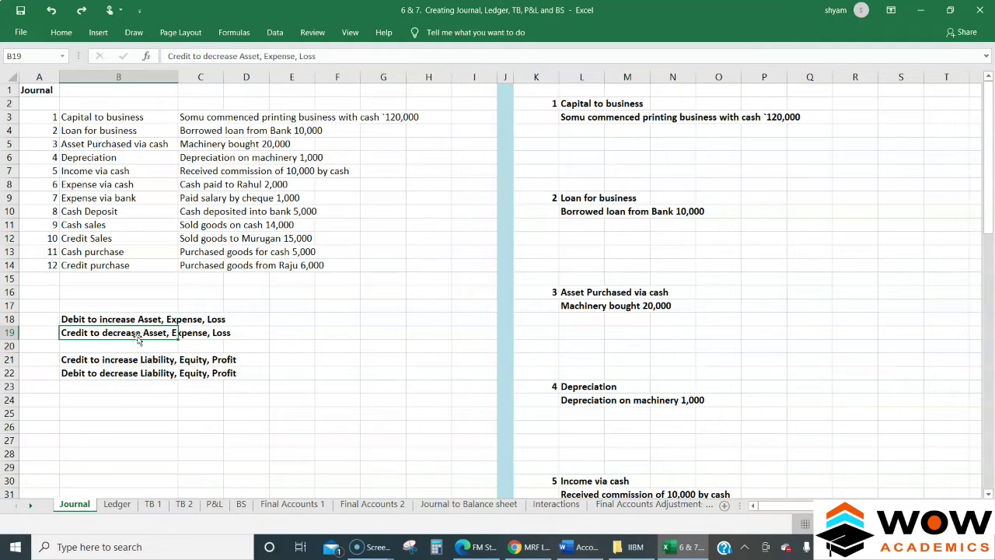
pyautogui.click(120, 358)
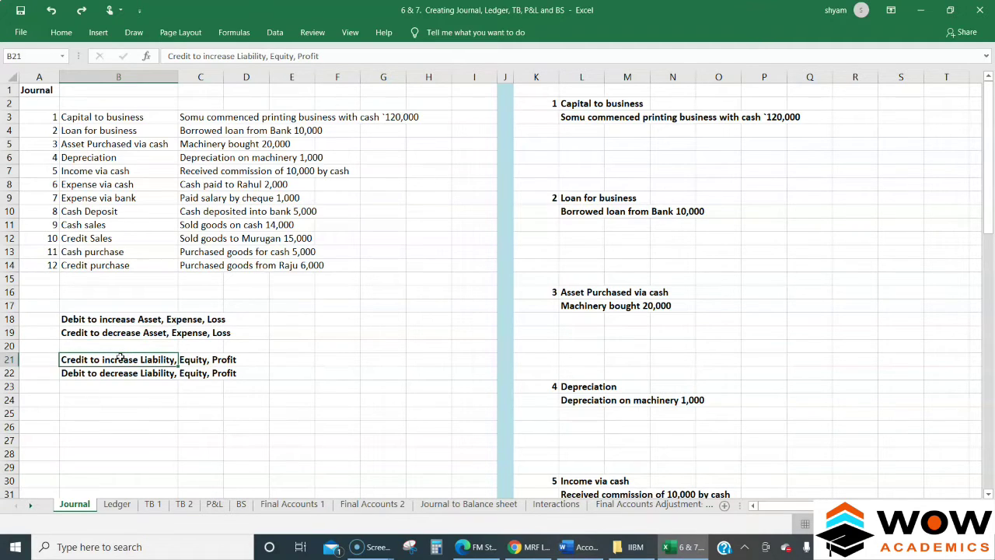
pyautogui.click(83, 376)
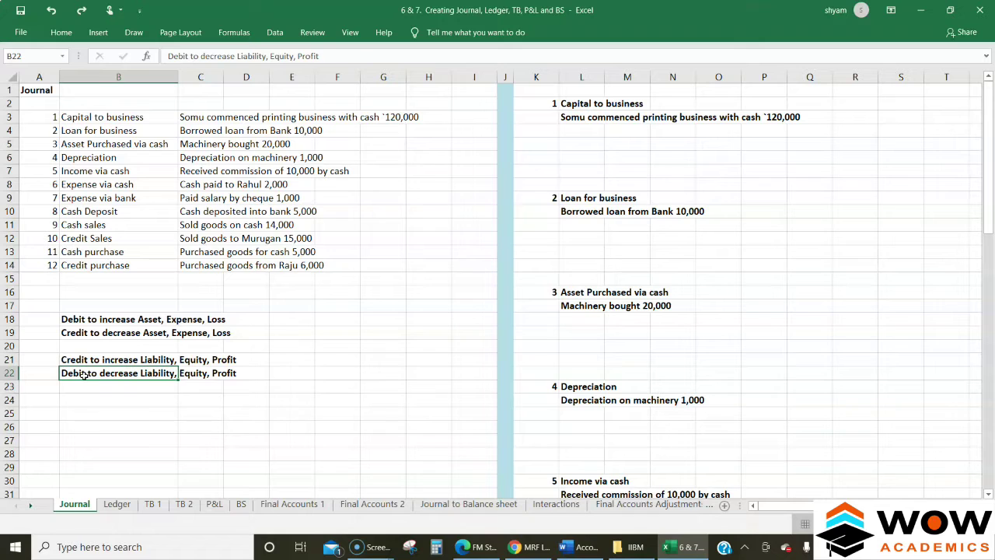
# Enter the date 1.1.2021 in K5 for the Capital to business transaction.
pyautogui.click(128, 117)
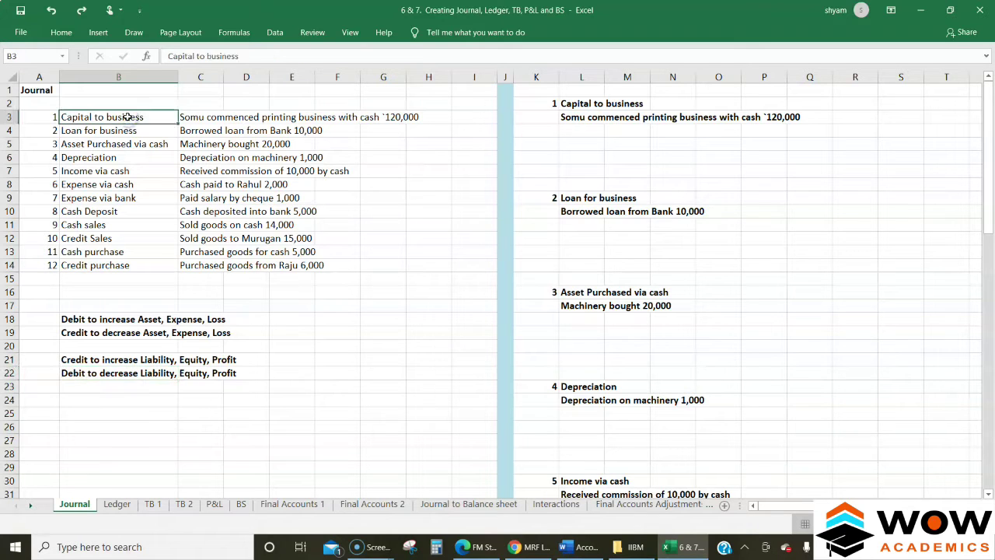
pyautogui.click(188, 118)
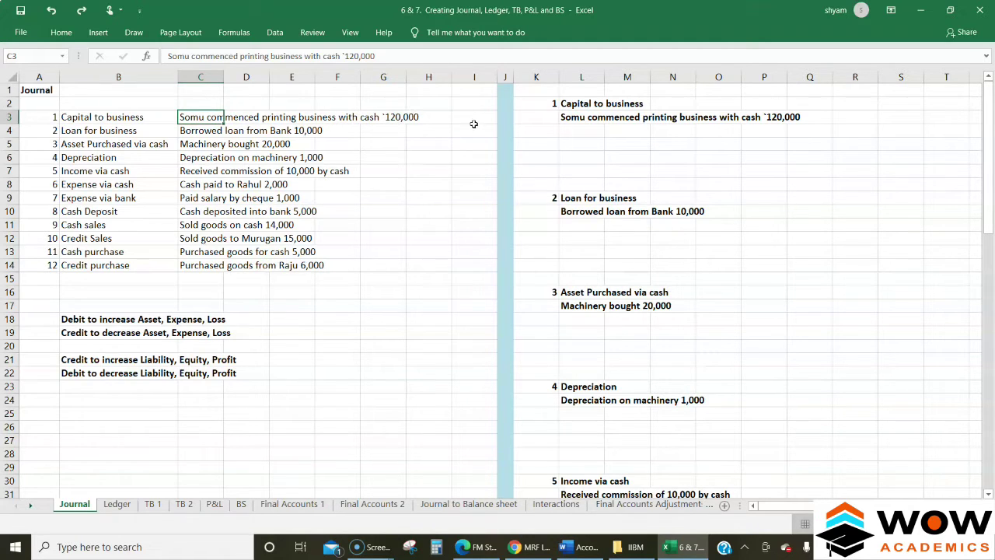
pyautogui.click(572, 137)
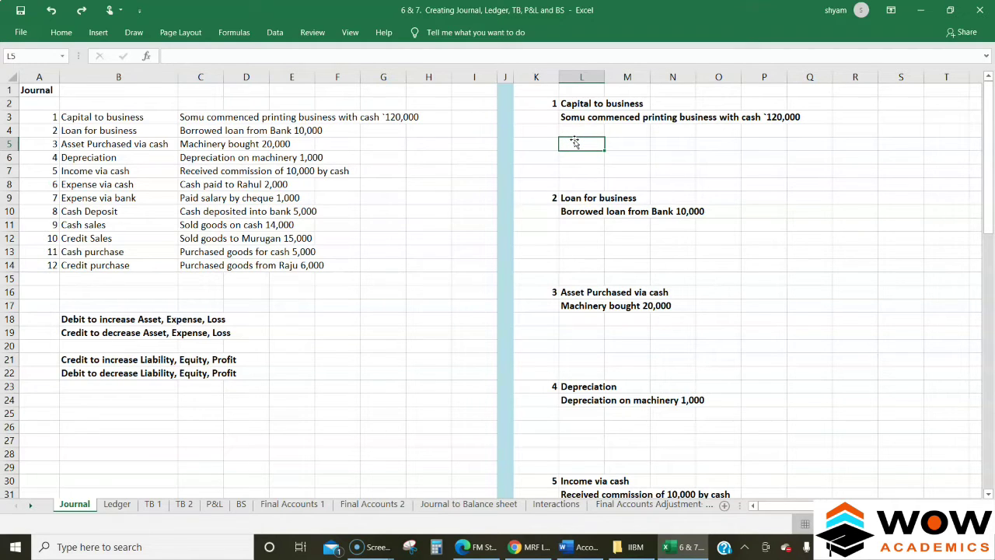
pyautogui.press('Left')
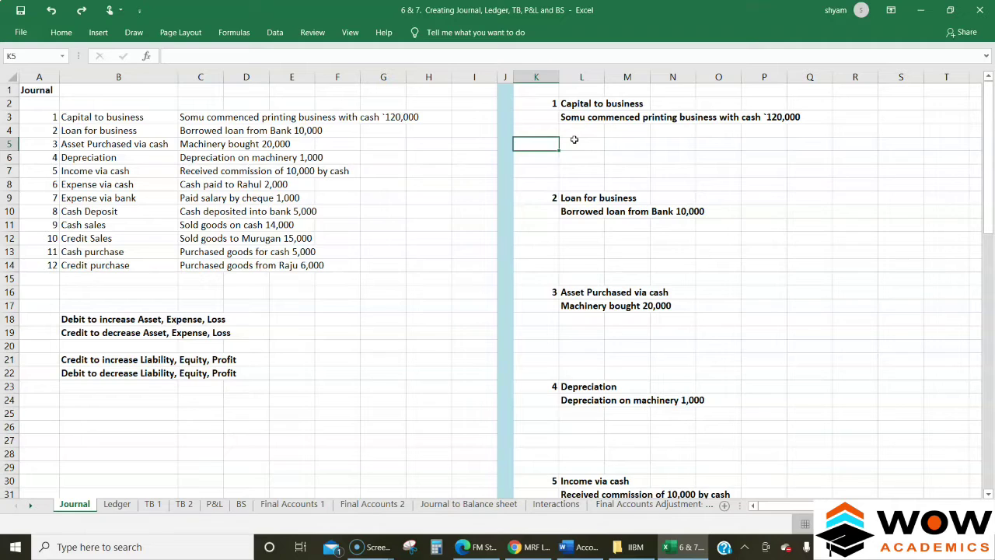
pyautogui.press('Up')
pyautogui.press('Down')
pyautogui.write('1.1')
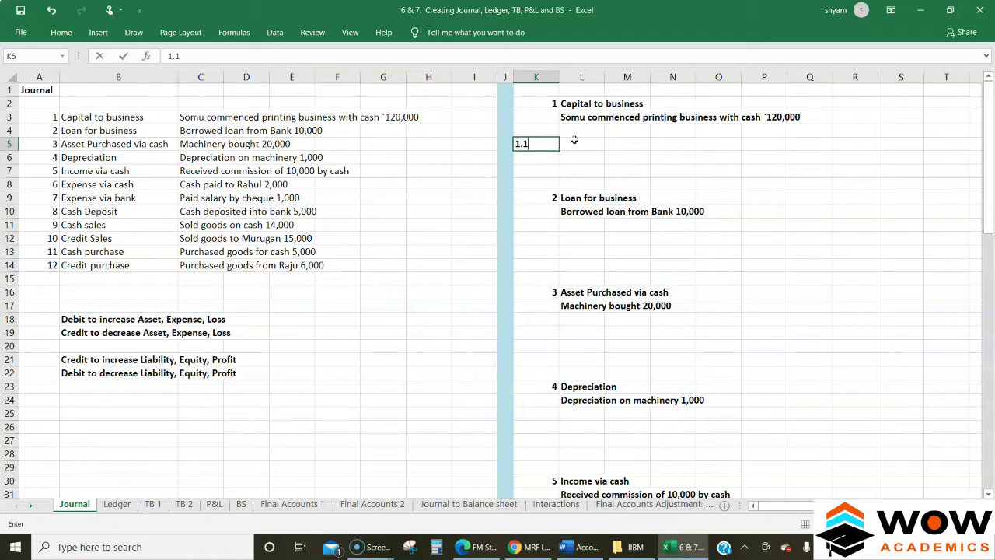
pyautogui.write('.2021')
pyautogui.press('Return')
pyautogui.click(574, 142)
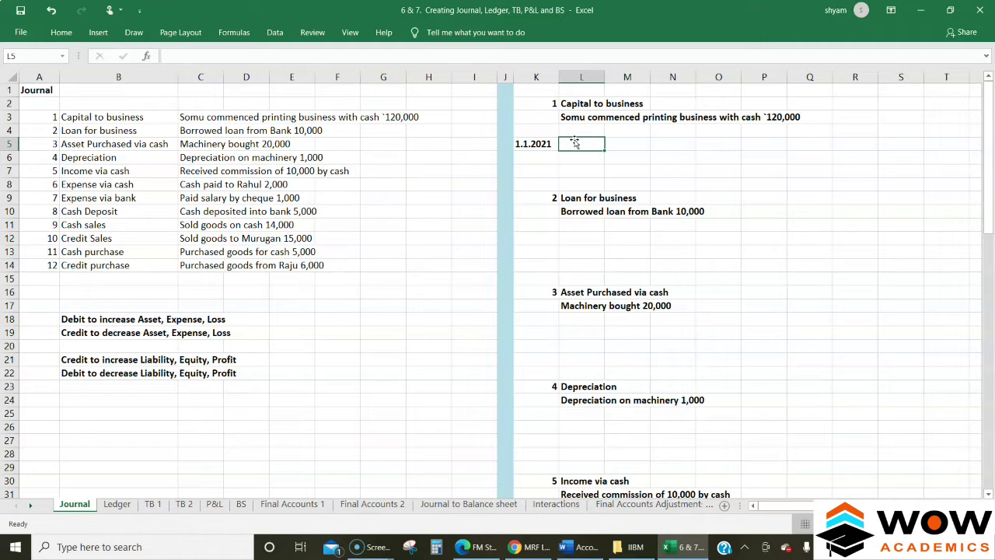
# Add the column heading Date in K1 above the journal entries.
pyautogui.click(531, 89)
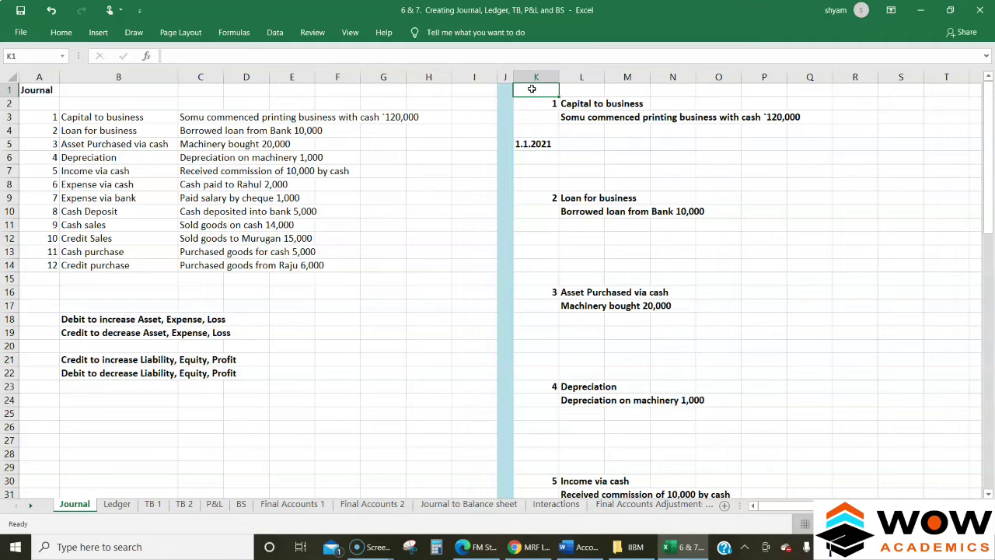
pyautogui.write('Date')
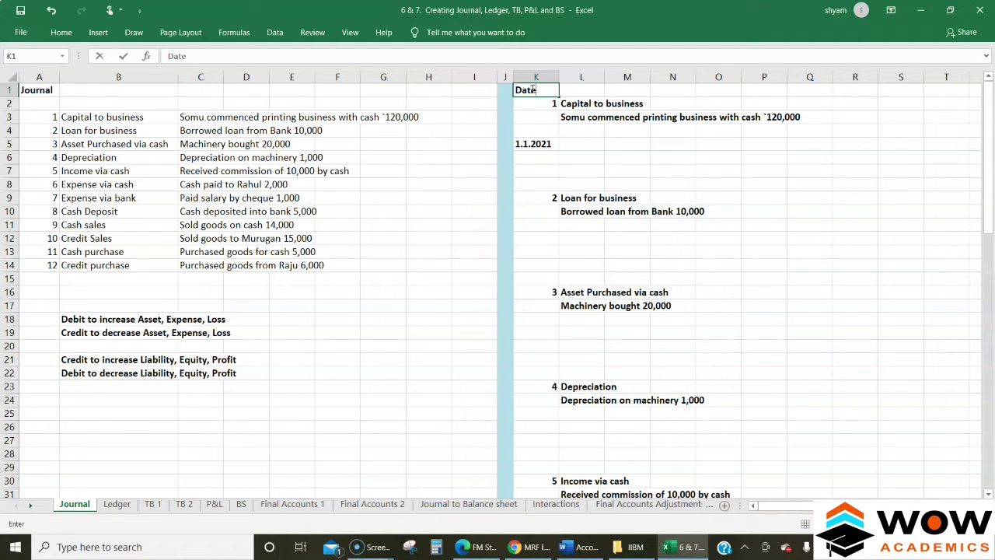
pyautogui.press('Return')
pyautogui.press('Up')
# Add the column heading Journal Entry in L1, spelled correctly.
pyautogui.press('Right')
pyautogui.write('Jo')
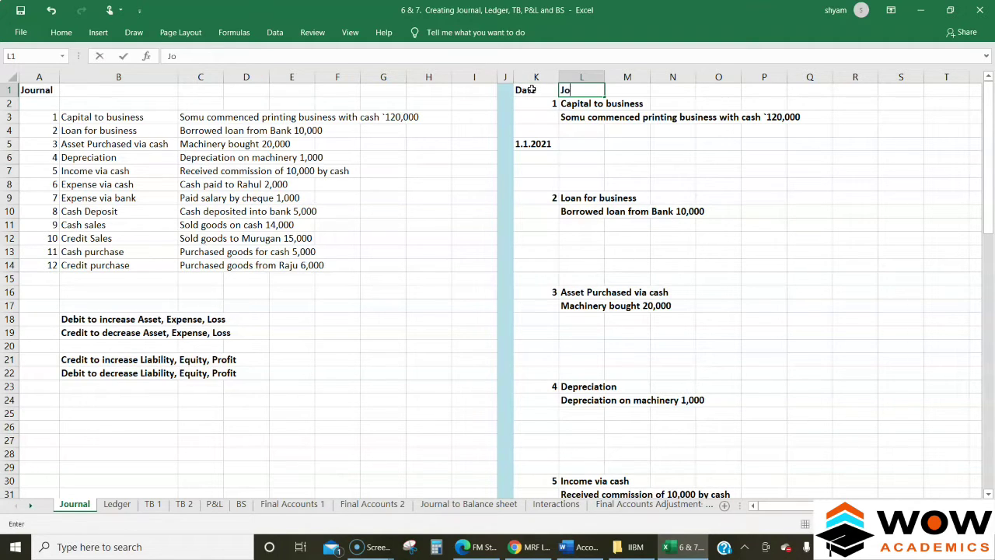
pyautogui.write('irnal Entry')
pyautogui.press('Return')
pyautogui.press('Up')
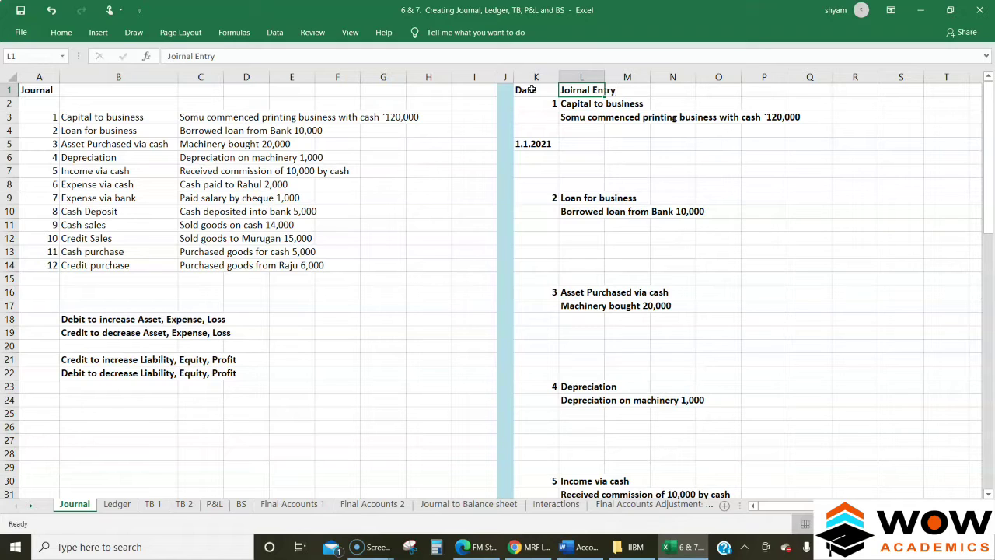
pyautogui.doubleClick(571, 91)
pyautogui.press('BackSpace')
pyautogui.write('u')
pyautogui.press('Return')
pyautogui.press('Down')
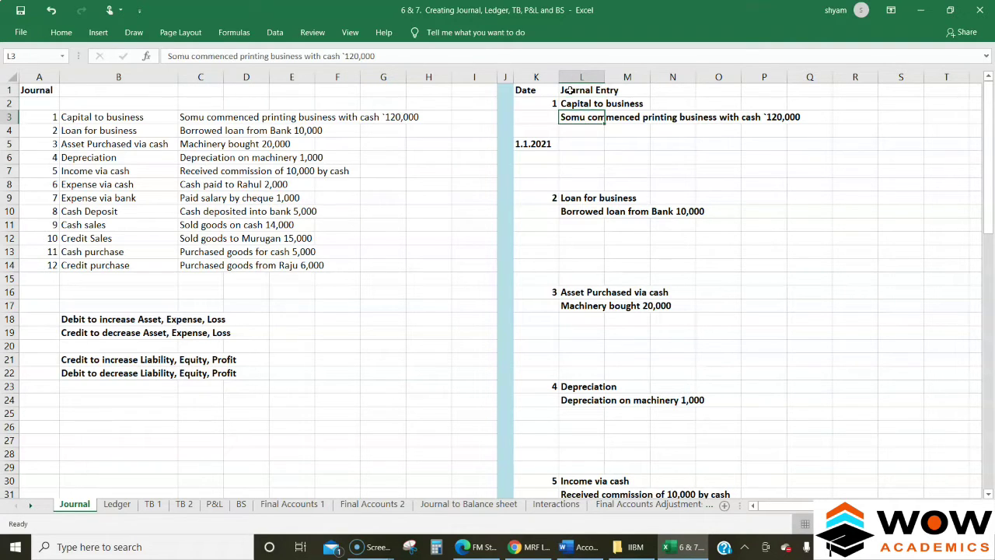
# Add the column heading Debit in P1.
pyautogui.press('Up')
pyautogui.press('Up')
pyautogui.press('Right')
pyautogui.press('Right')
pyautogui.press('Right')
pyautogui.press('Right')
pyautogui.press('Right')
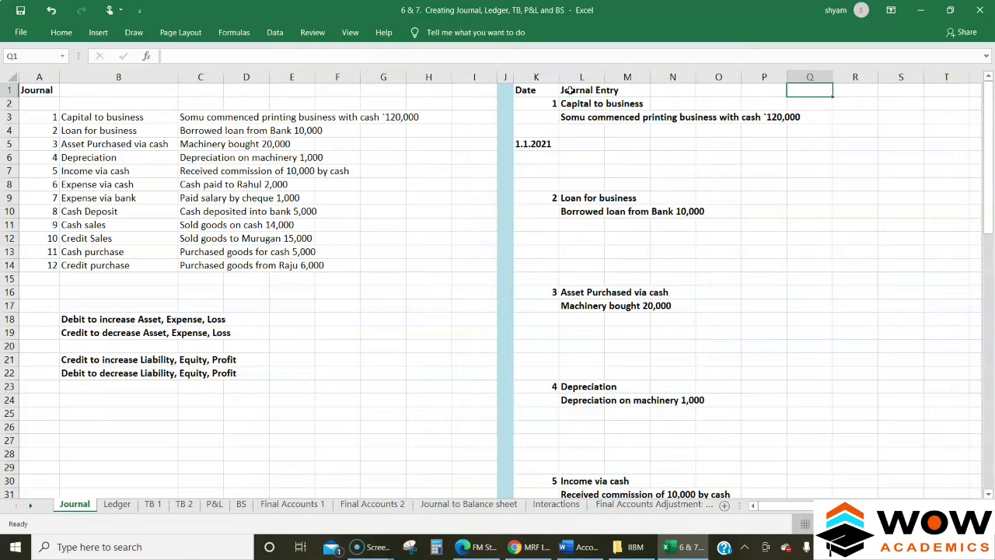
pyautogui.press('Left')
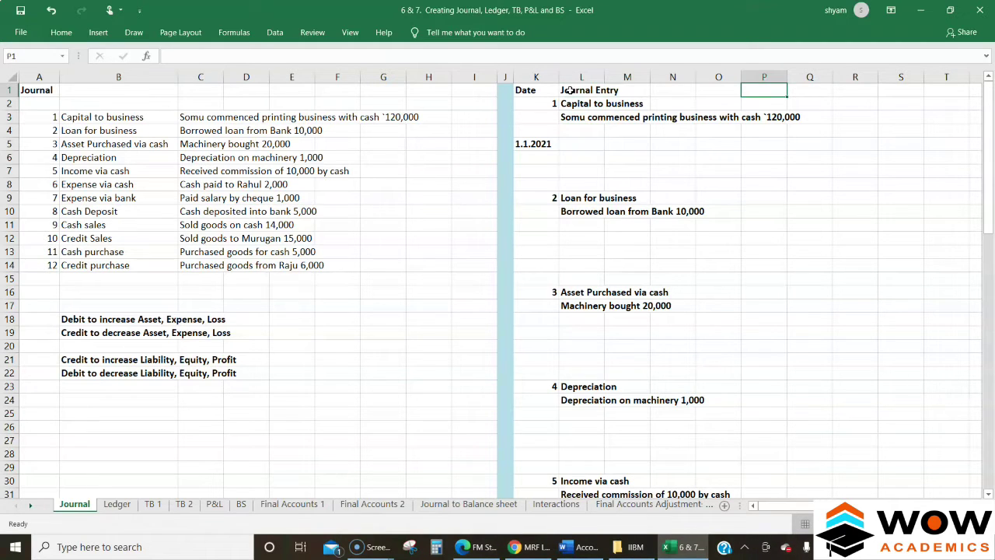
pyautogui.write('D')
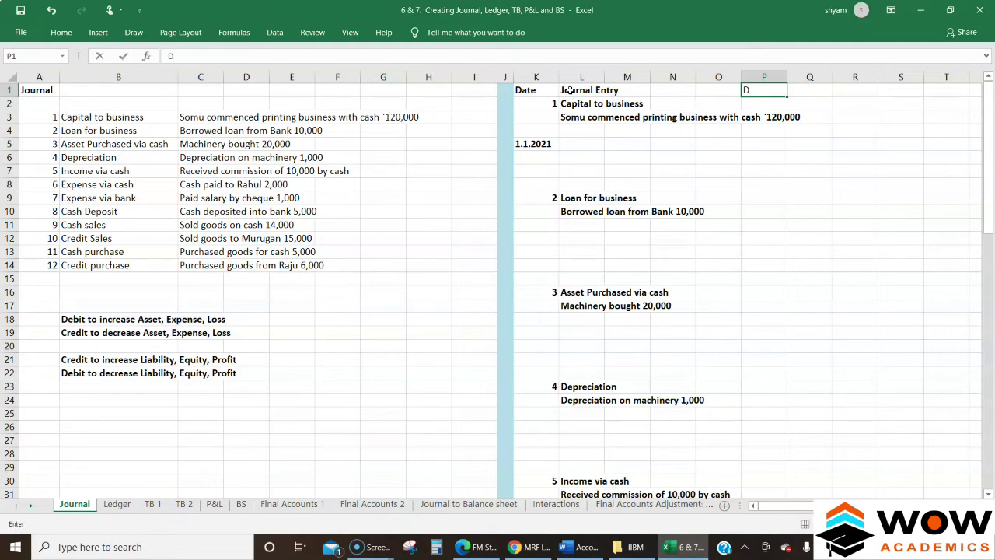
pyautogui.write('ebit')
pyautogui.press('Return')
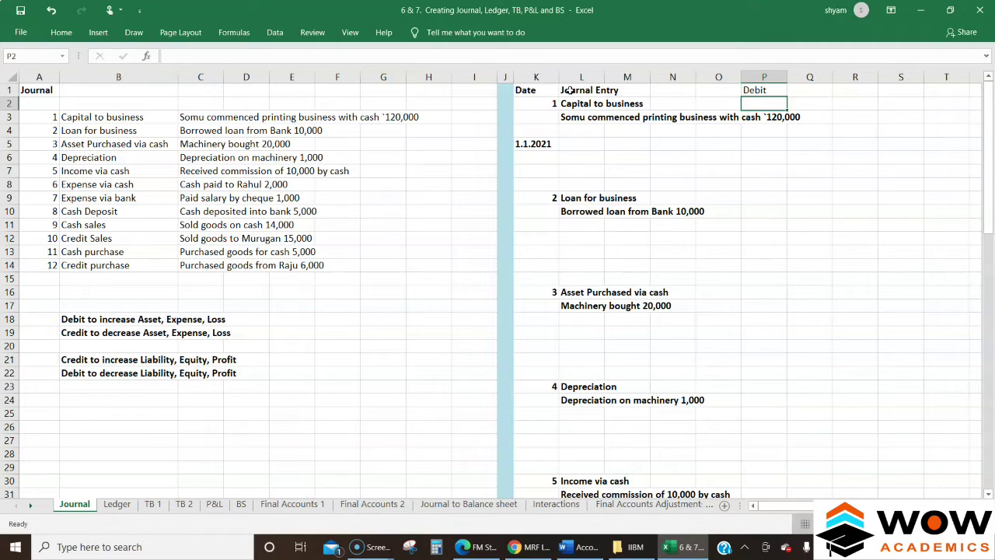
# Add the column heading Credit in Q1.
pyautogui.press('Up')
pyautogui.press('Right')
pyautogui.write('Credir')
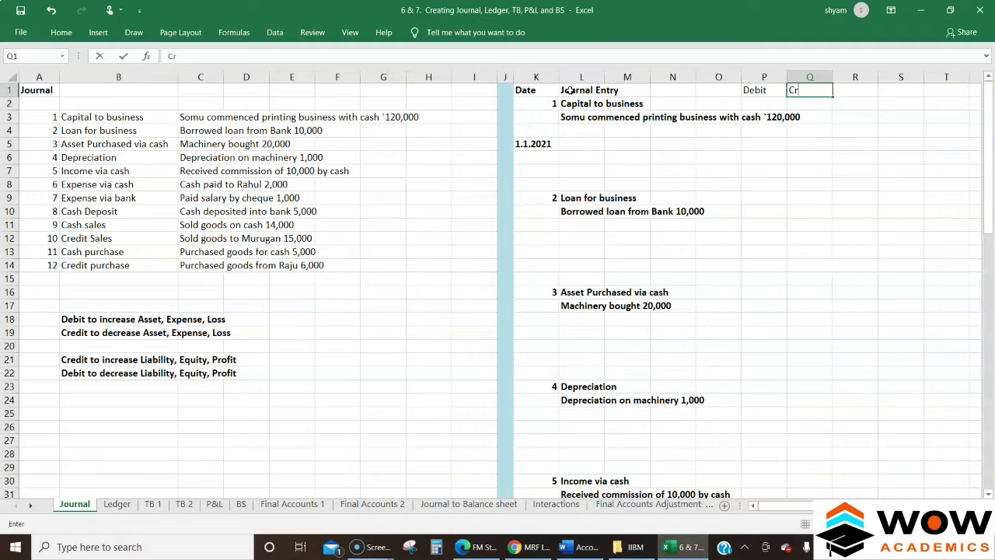
pyautogui.press('BackSpace')
pyautogui.press('BackSpace')
pyautogui.write('it')
pyautogui.hotkey('ctrl', 'Return')
# Make the Debit and Credit headings in P1:Q1 bold.
pyautogui.hotkey('shift', 'Left')
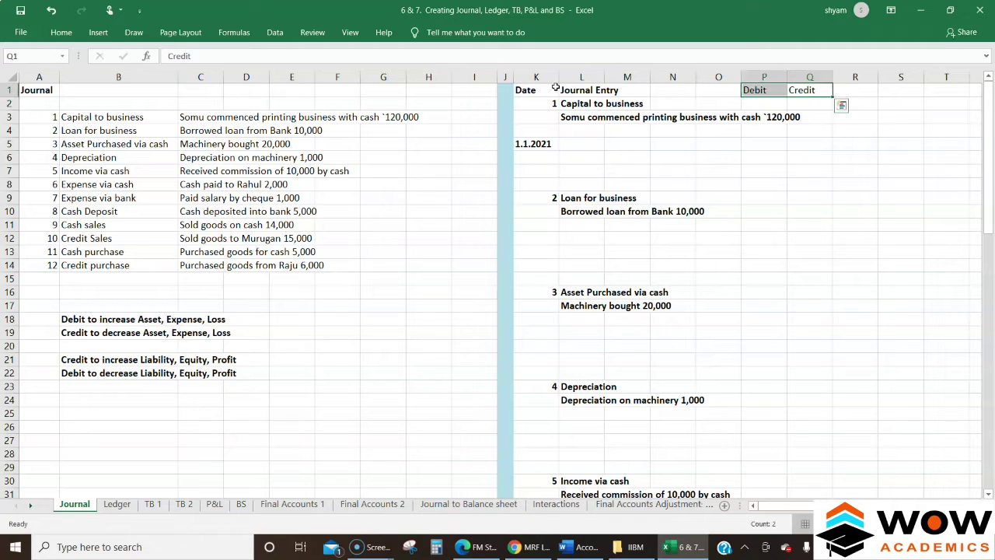
pyautogui.hotkey('ctrl', 'b')
pyautogui.press('Left')
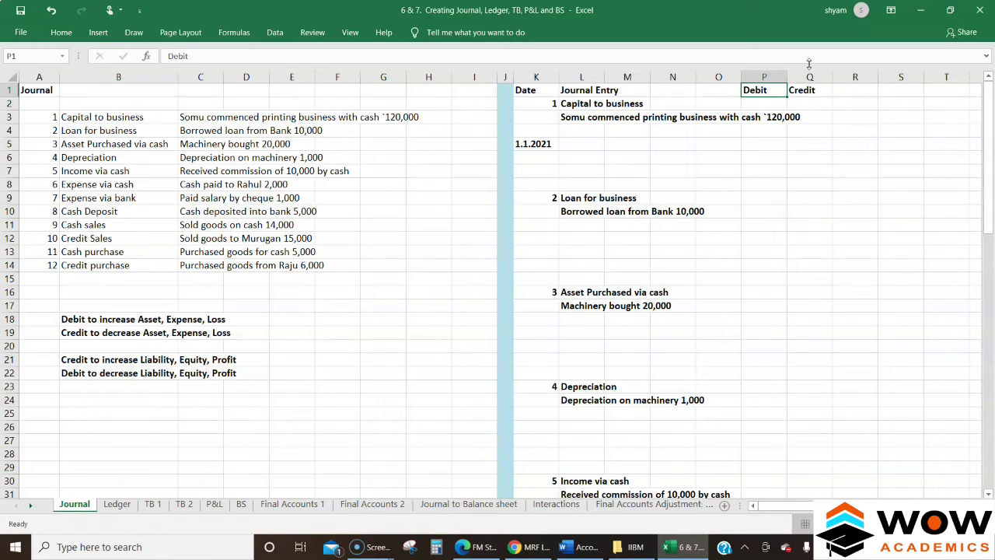
pyautogui.click(767, 77)
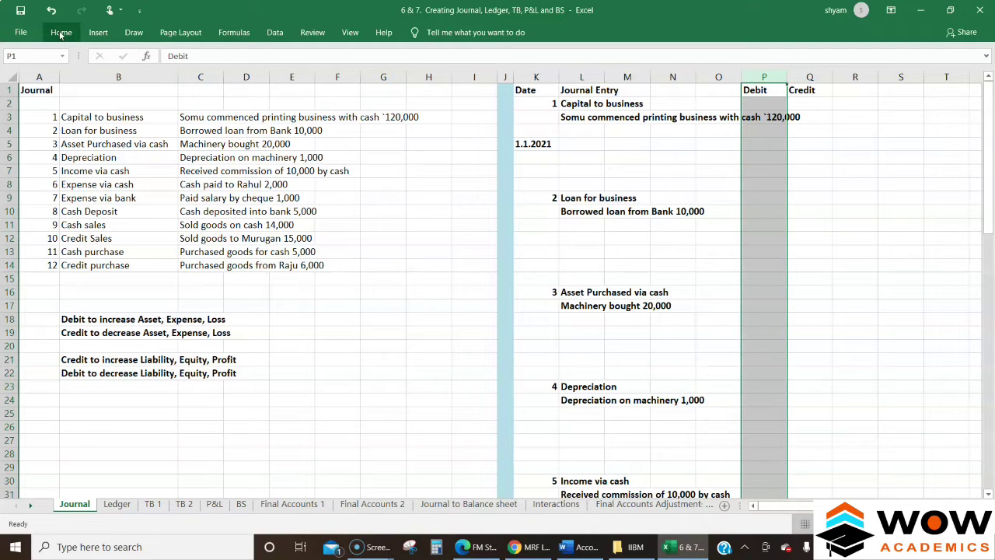
pyautogui.click(586, 147)
pyautogui.press('Up')
pyautogui.press('Up')
pyautogui.press('Down')
pyautogui.press('Down')
pyautogui.press('Up')
pyautogui.press('Up')
pyautogui.press('Up')
pyautogui.press('Down')
pyautogui.press('Down')
pyautogui.press('Down')
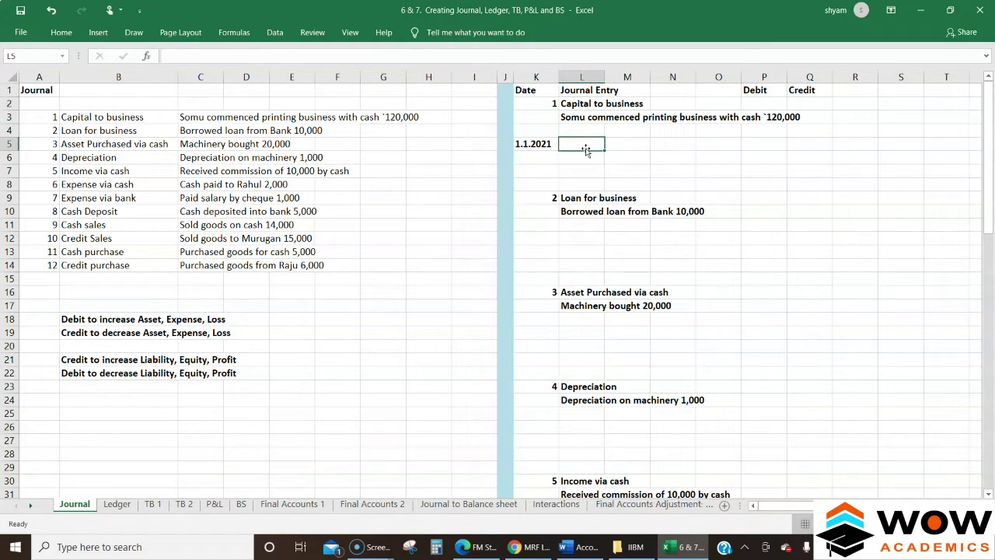
pyautogui.press('Left')
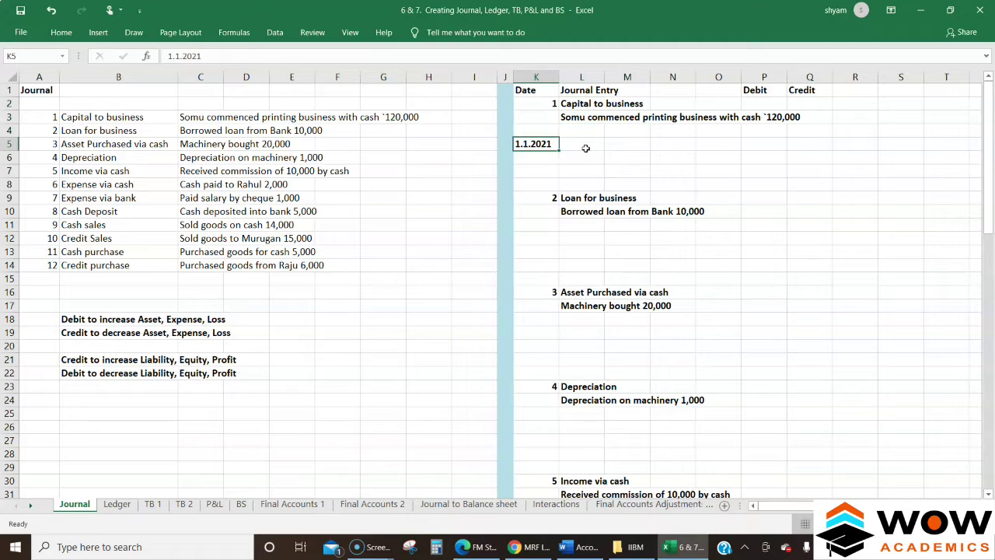
pyautogui.press('Right')
pyautogui.press('Right')
pyautogui.press('Right')
pyautogui.press('Right')
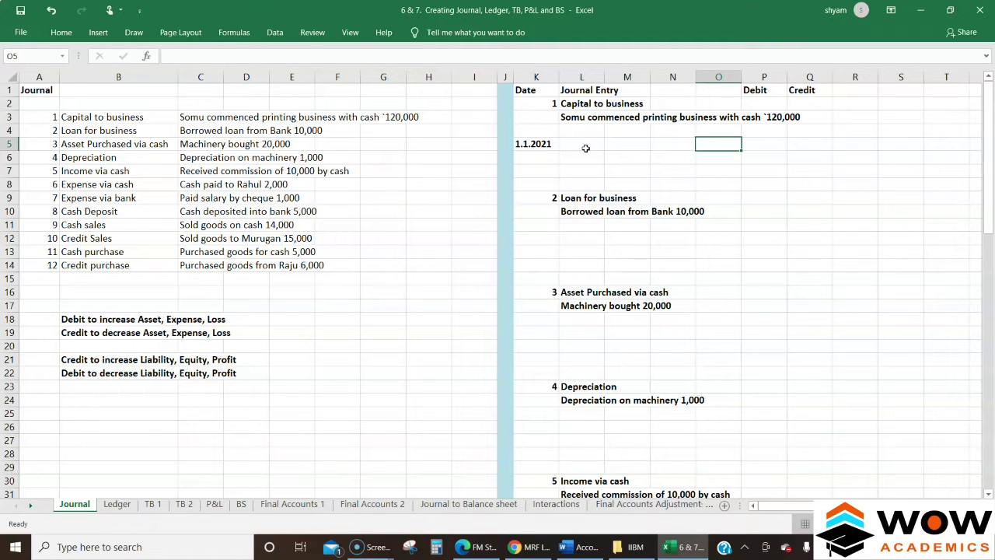
# Label the first journal entry with Dr in O5 and To in L6, and make column O bold.
pyautogui.write('Dr')
pyautogui.press('Return')
pyautogui.press('Left')
pyautogui.press('Left')
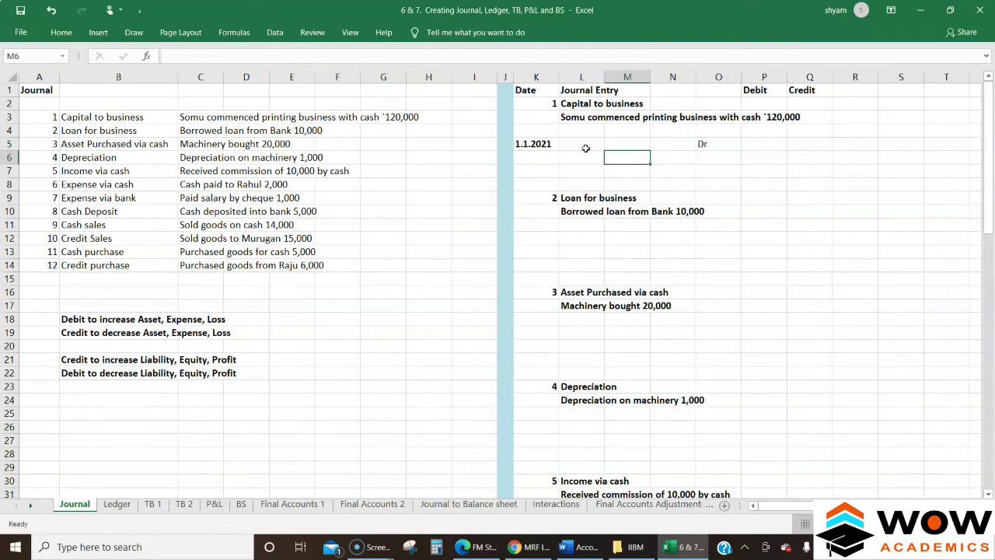
pyautogui.click(587, 151)
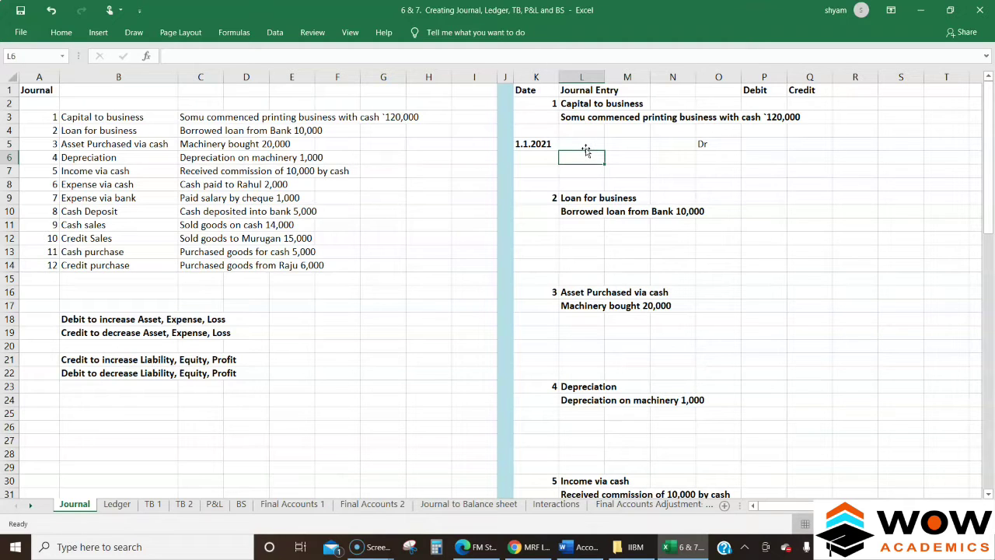
pyautogui.write('To')
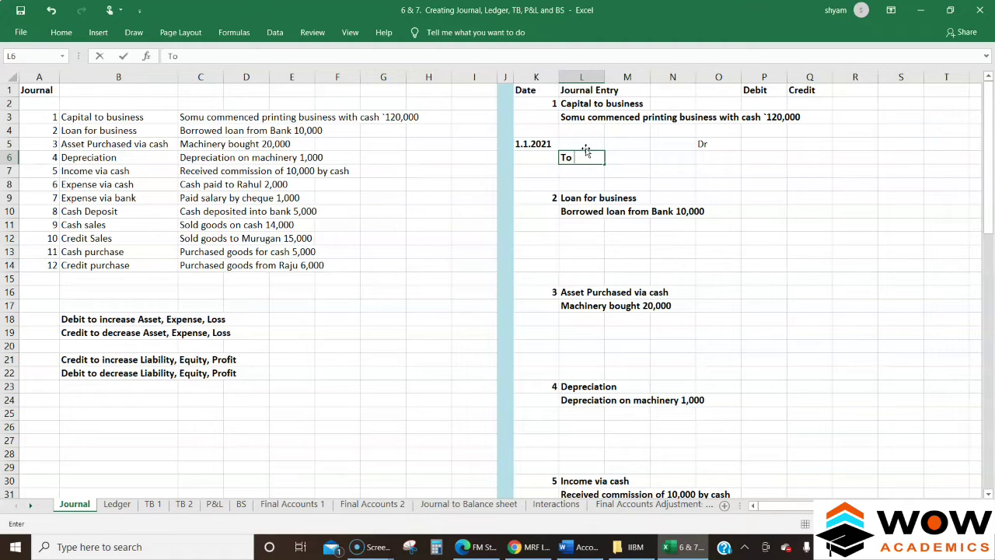
pyautogui.press('Return')
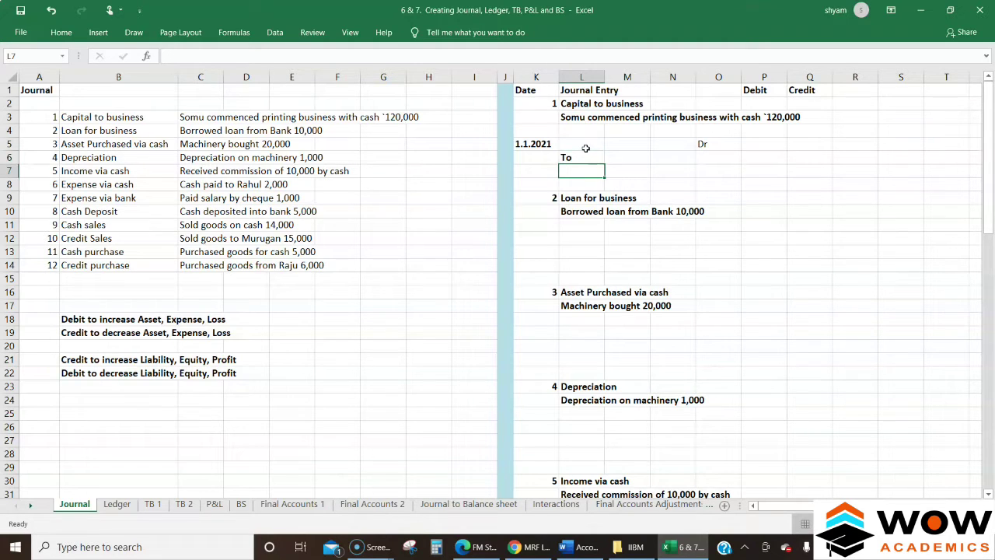
pyautogui.click(722, 76)
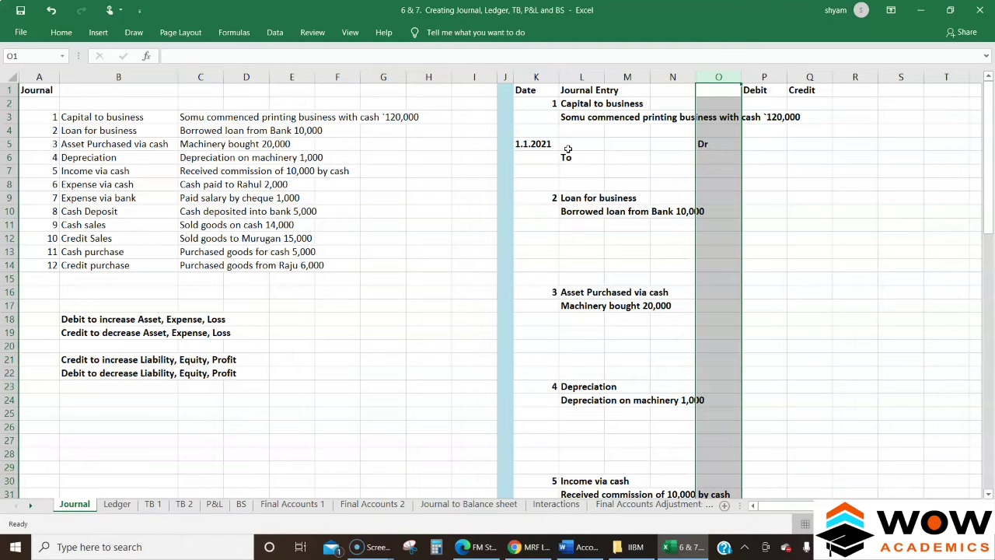
# Copy the first entry's date, Dr and To layout in K5:O6 to K12 and remove the copy's bold formatting.
pyautogui.click(568, 148)
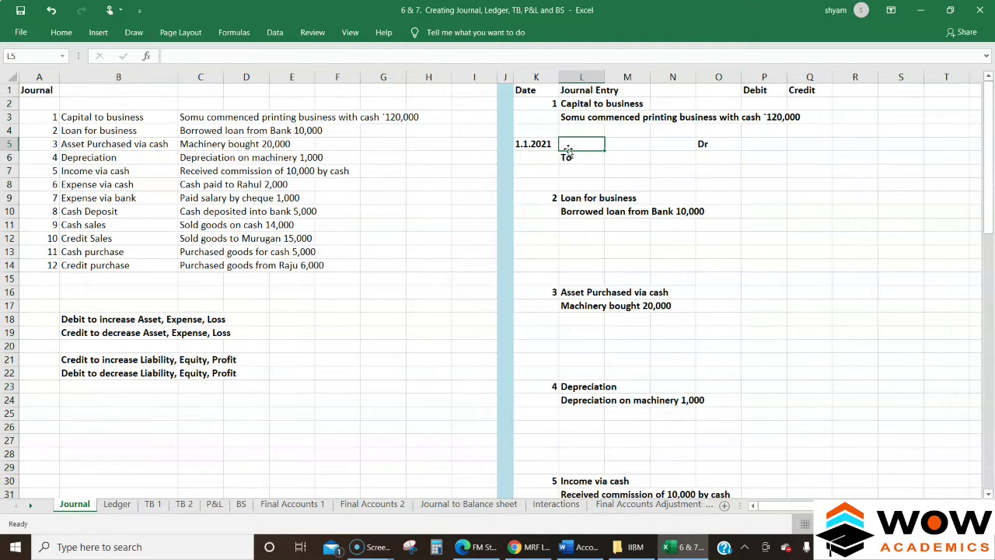
pyautogui.hotkey('shift', 'Right')
pyautogui.hotkey('shift', 'Right')
pyautogui.hotkey('shift', 'Right')
pyautogui.press('Left')
pyautogui.hotkey('shift', 'Right')
pyautogui.hotkey('shift', 'Right')
pyautogui.hotkey('shift', 'Right')
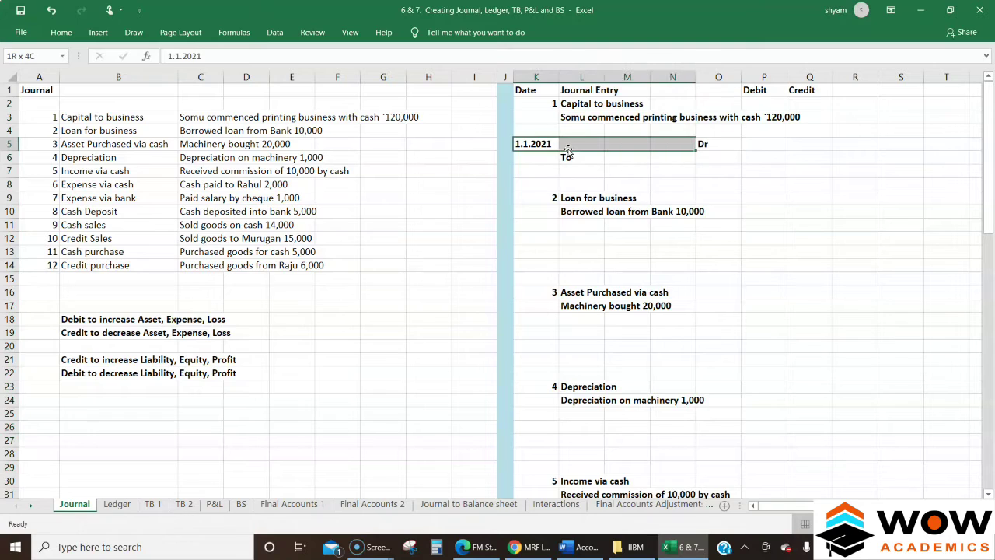
pyautogui.hotkey('shift', 'Right')
pyautogui.hotkey('shift', 'Down')
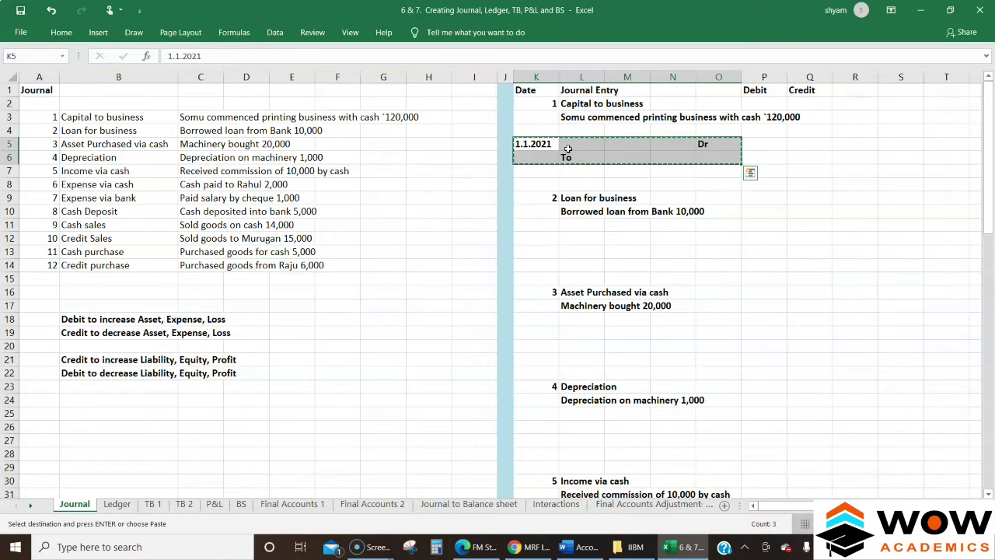
pyautogui.click(524, 235)
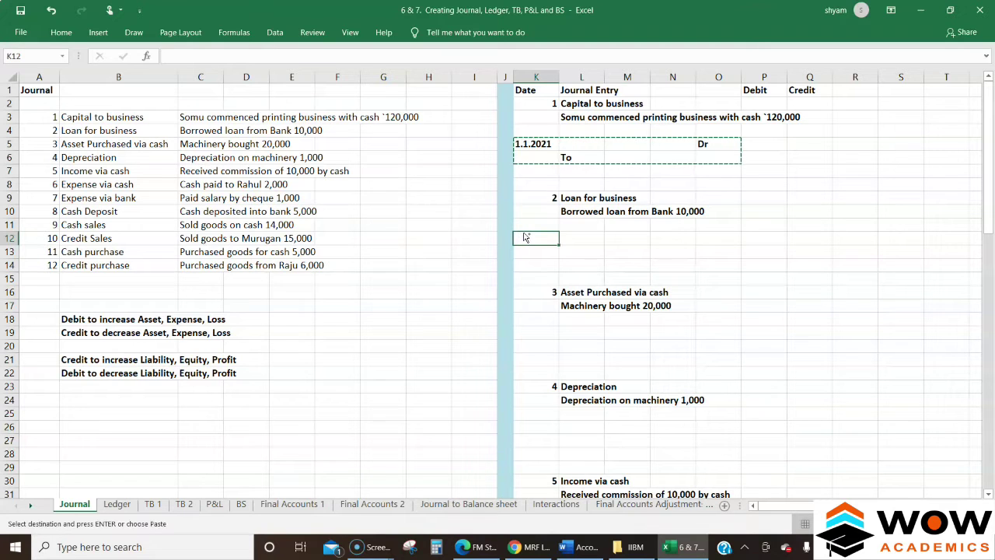
pyautogui.write('1.1.2021\t\t\t\tDr \tTo')
pyautogui.press('Escape')
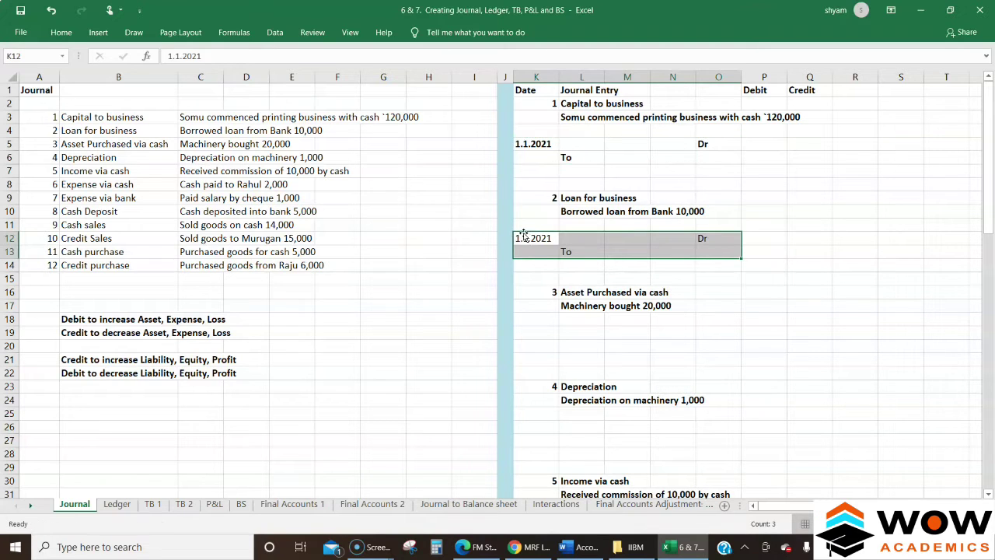
# Remove the bold formatting from the first entry's layout in K5:O6.
pyautogui.click(529, 143)
pyautogui.hotkey('shift', 'Right')
pyautogui.hotkey('shift', 'Right')
pyautogui.hotkey('shift', 'Right')
pyautogui.hotkey('shift', 'Right')
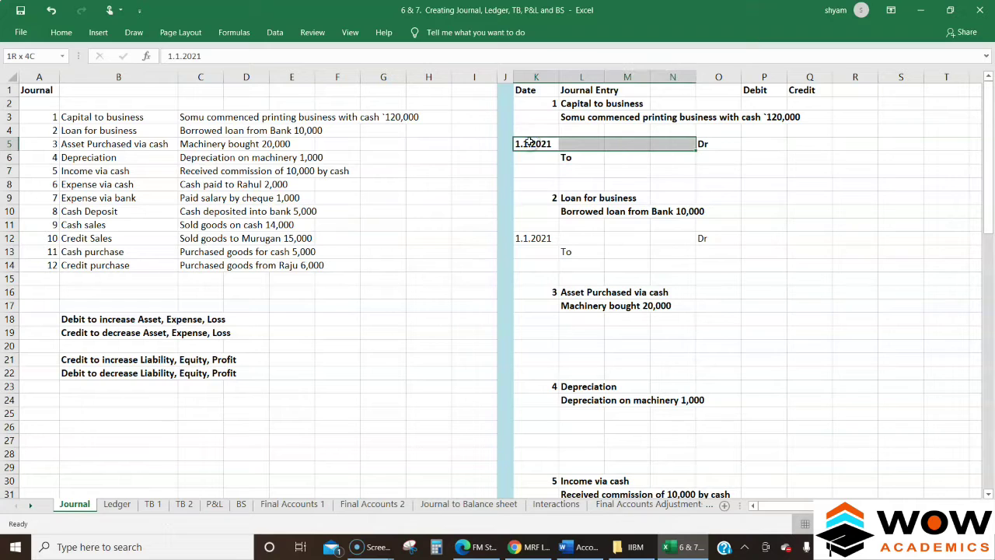
pyautogui.hotkey('shift', 'Down')
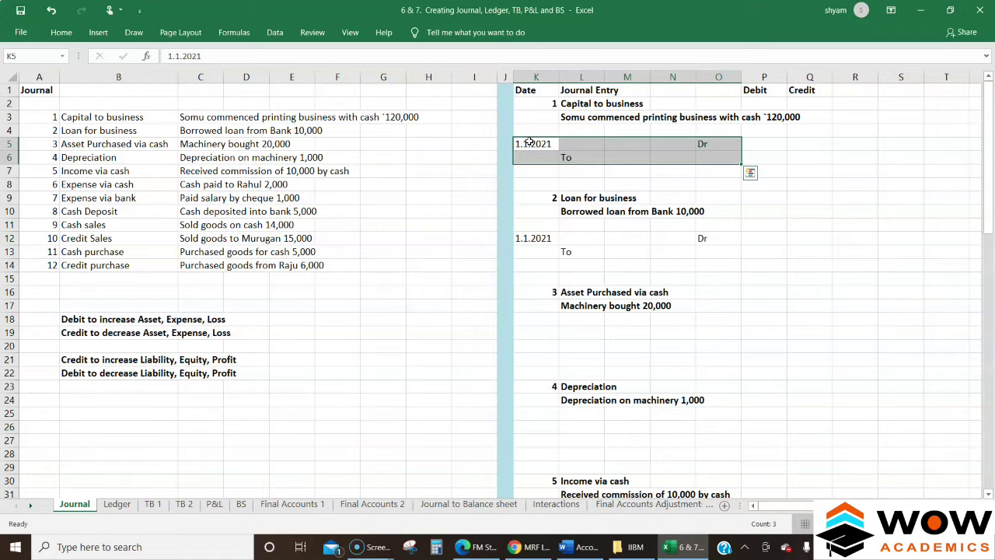
pyautogui.click(529, 143)
pyautogui.press('Right')
pyautogui.press('Right')
pyautogui.press('Right')
pyautogui.press('Right')
pyautogui.press('Right')
pyautogui.write('scsd')
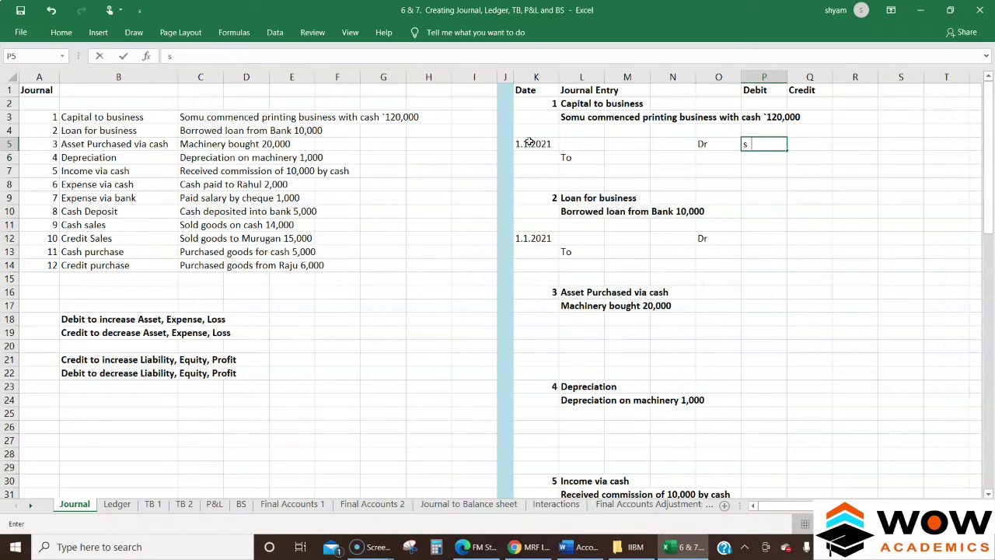
pyautogui.press('BackSpace')
pyautogui.press('BackSpace')
pyautogui.press('BackSpace')
pyautogui.press('Return')
# Format the first entry's range K5:Q6 with a red, bold font.
pyautogui.click(539, 145)
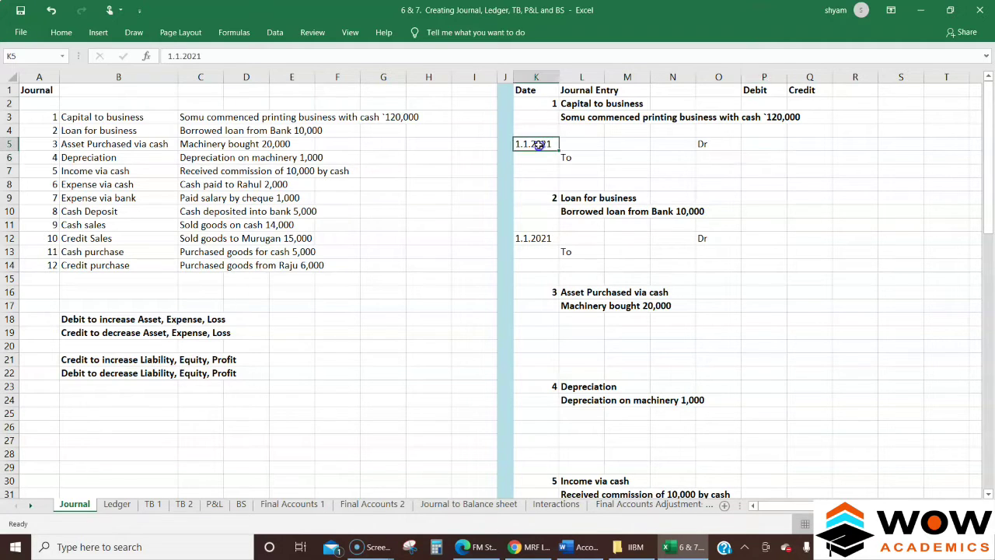
pyautogui.keyDown('shift'); pyautogui.click(803, 159); pyautogui.keyUp('shift')
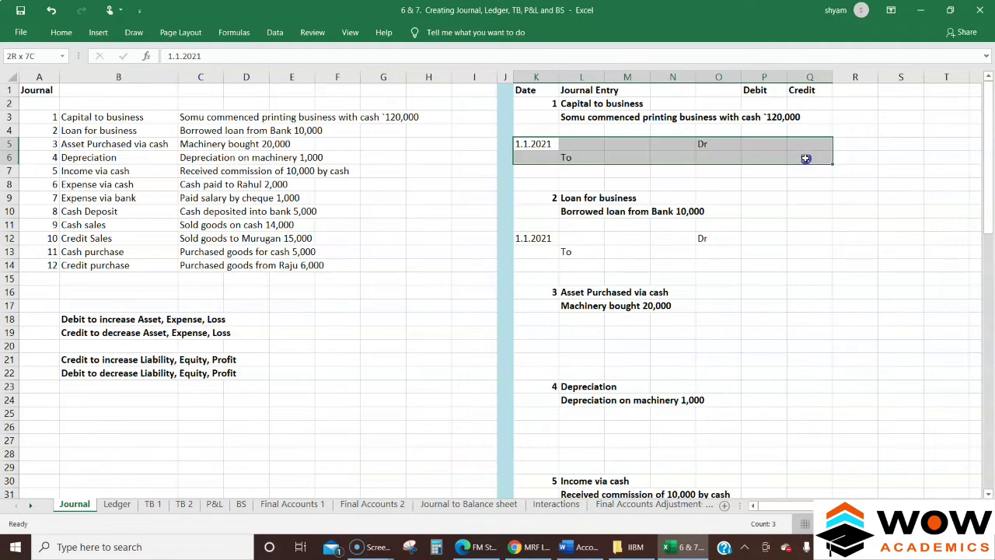
pyautogui.click(60, 32)
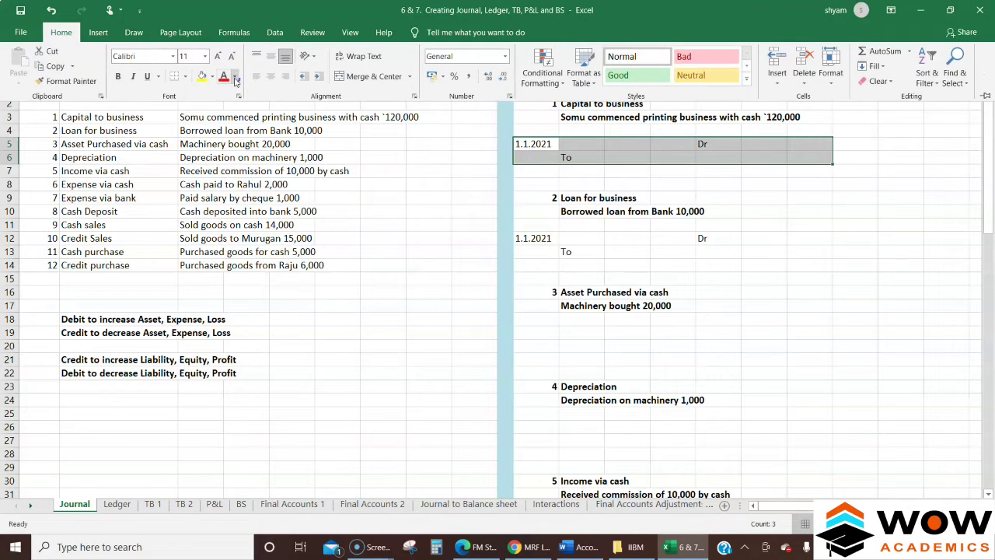
pyautogui.click(234, 77)
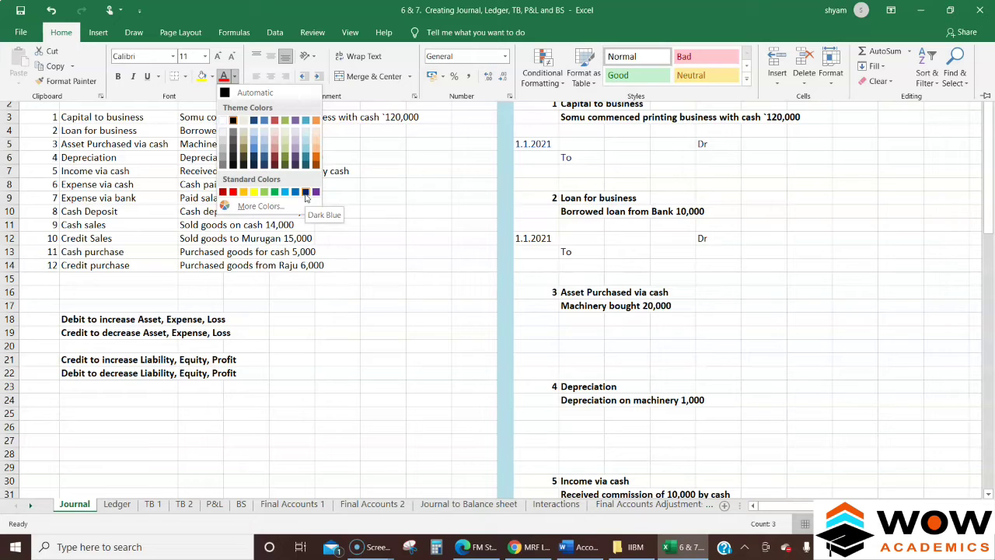
pyautogui.click(234, 192)
pyautogui.hotkey('ctrl', 'b')
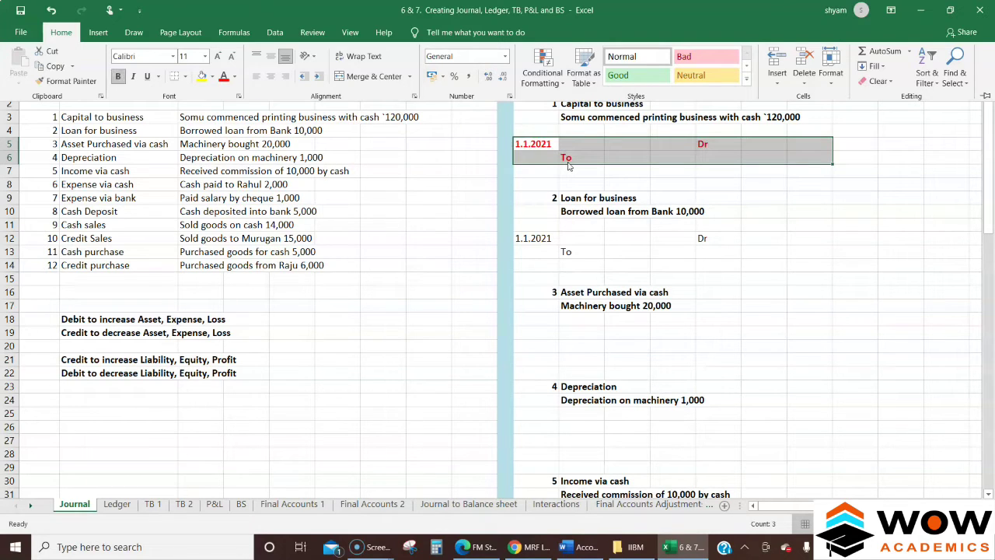
# Copy the formatted entry layout in K5:Q6 to K12 for the loan transaction.
pyautogui.hotkey('ctrl', 'c')
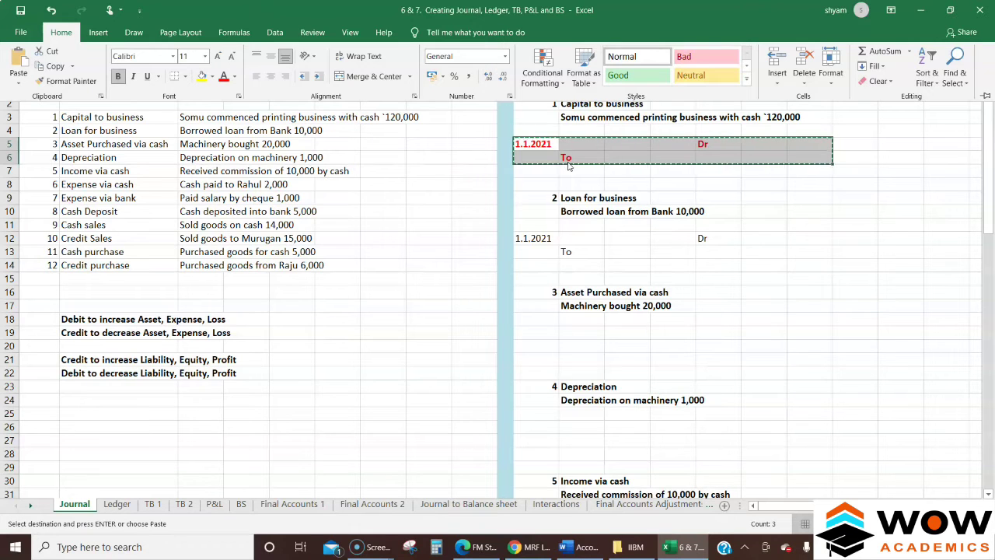
pyautogui.click(583, 231)
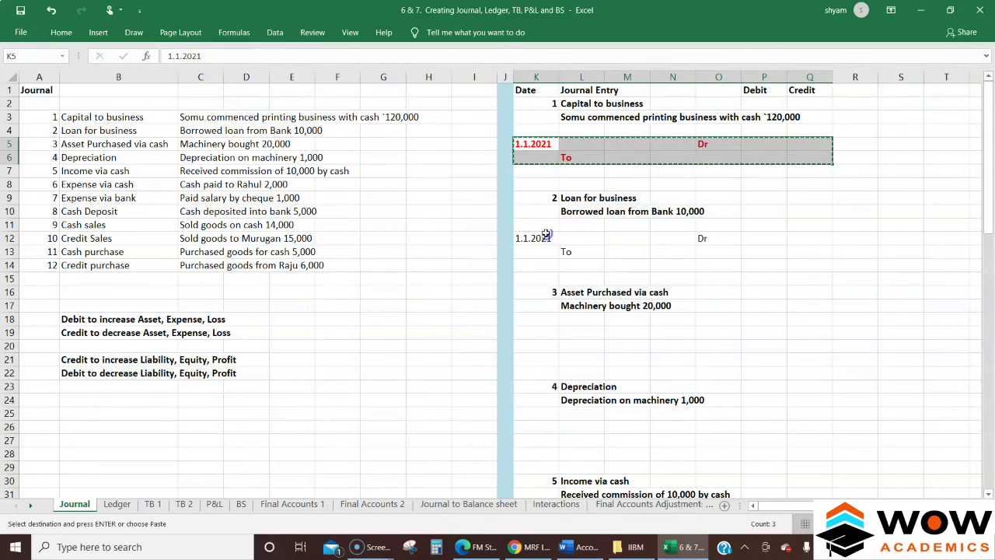
pyautogui.click(547, 238)
pyautogui.hotkey('ctrl', 'v')
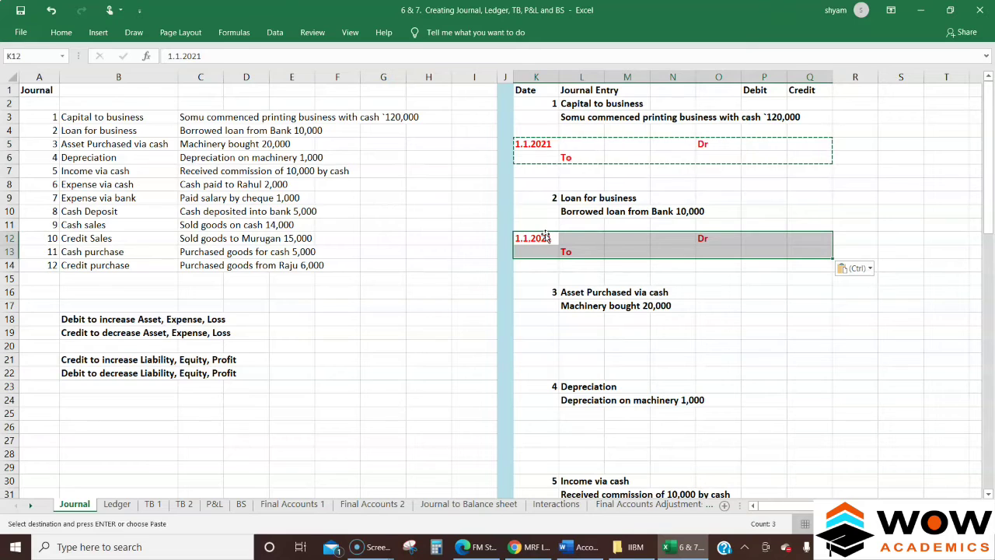
pyautogui.press('Escape')
pyautogui.click(790, 158)
pyautogui.write('wqw')
pyautogui.press('BackSpace')
pyautogui.press('BackSpace')
pyautogui.press('BackSpace')
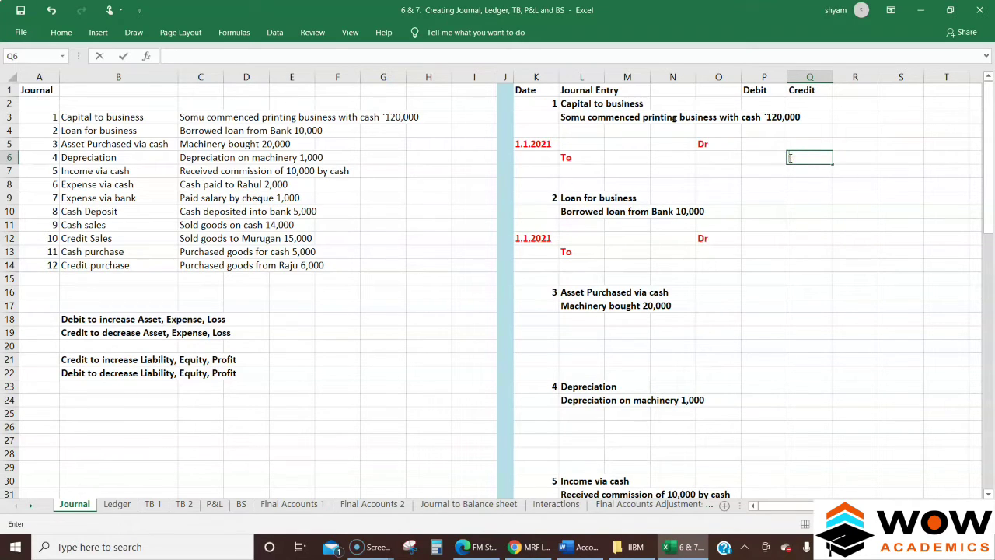
# Record the debit side of the capital entry with Cash in L5 and 120000 in P5.
pyautogui.click(579, 142)
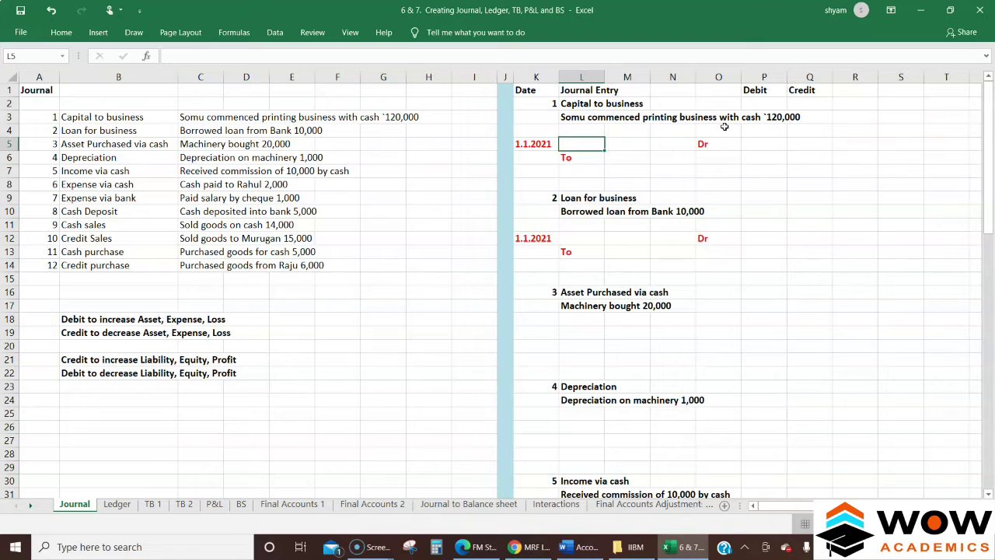
pyautogui.write('Cash')
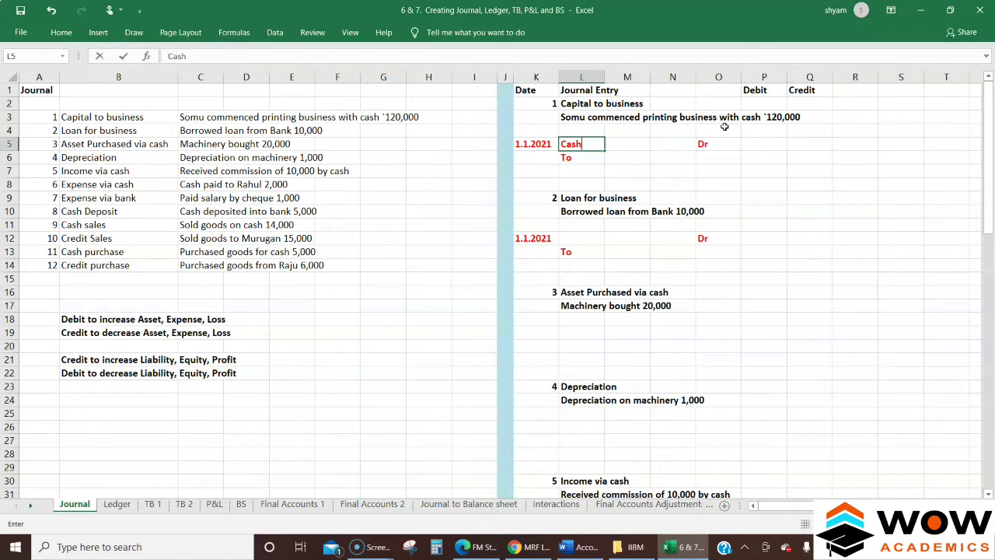
pyautogui.press('Return')
pyautogui.press('Up')
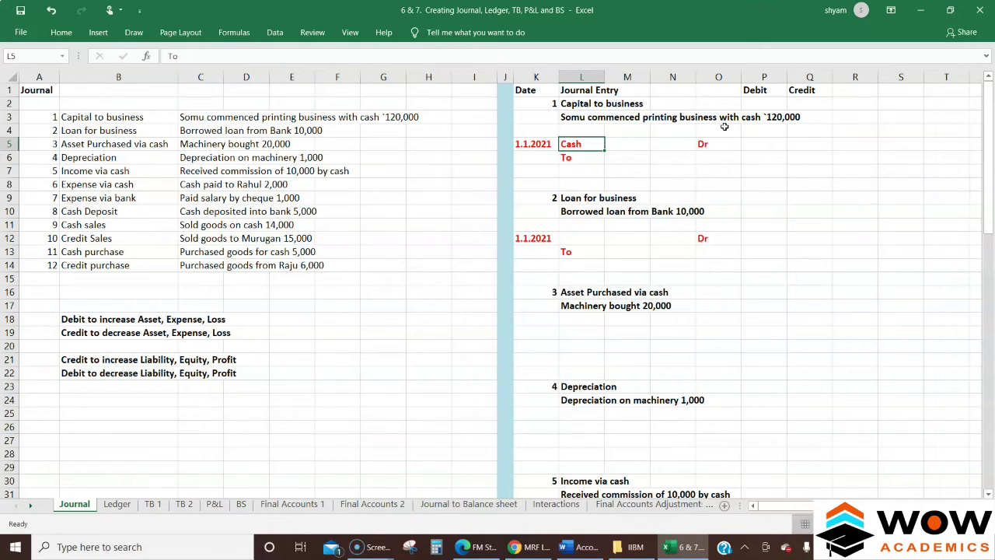
pyautogui.press('Right')
pyautogui.press('Right')
pyautogui.press('Right')
pyautogui.press('Right')
pyautogui.write('120000')
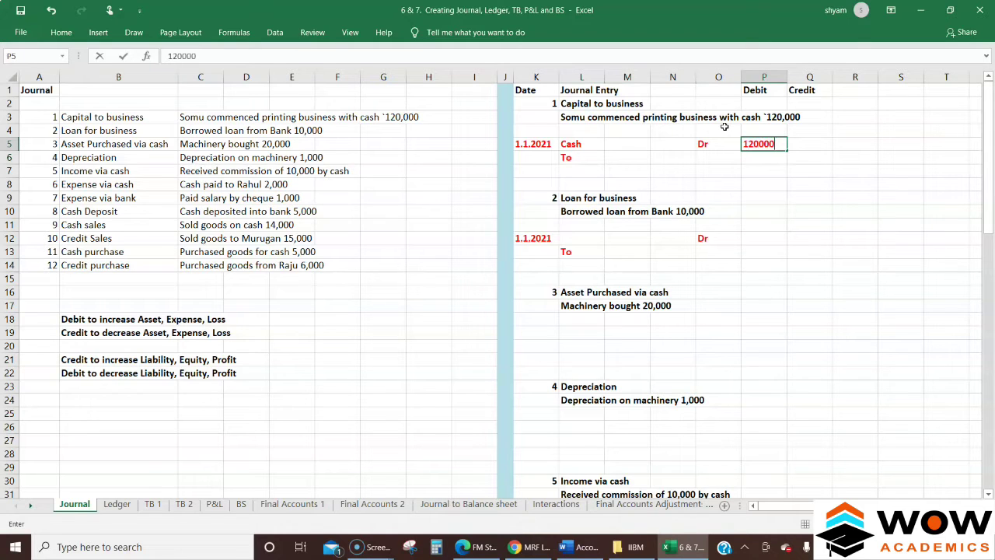
pyautogui.press('Return')
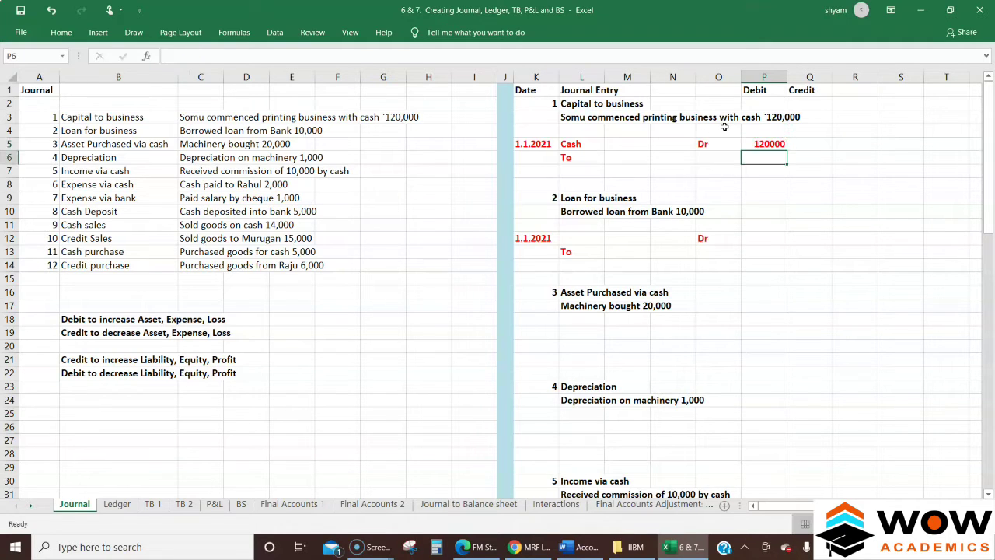
# Complete the credit line of the capital entry in L6 as To Capital.
pyautogui.press('Left')
pyautogui.press('Left')
pyautogui.press('Left')
pyautogui.press('Left')
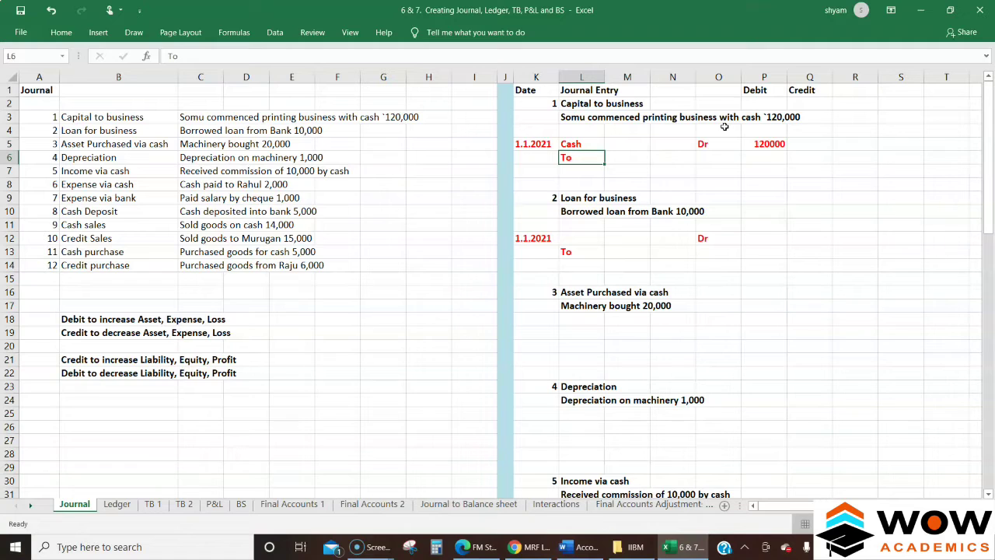
pyautogui.doubleClick(584, 156)
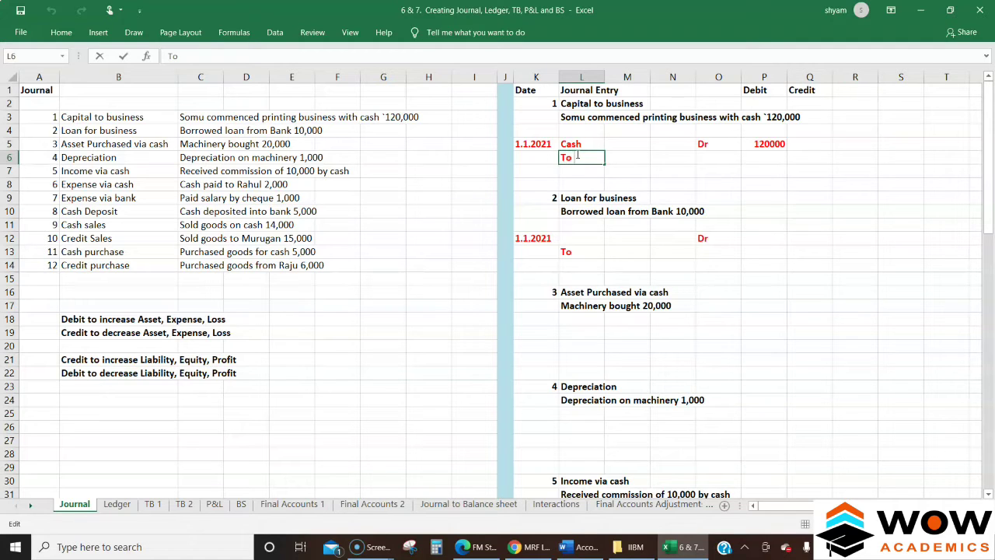
pyautogui.write('uity capital')
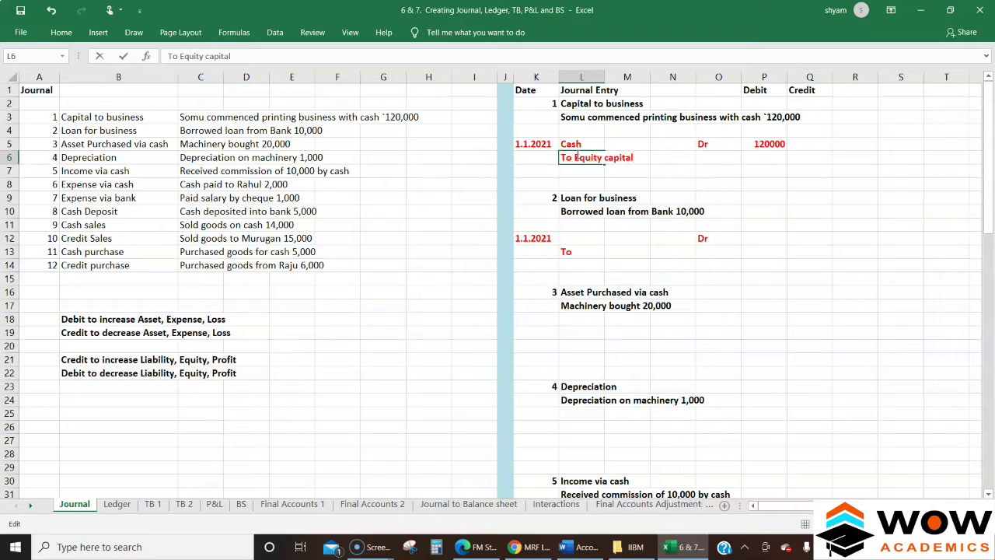
pyautogui.doubleClick(591, 160)
pyautogui.press('BackSpace')
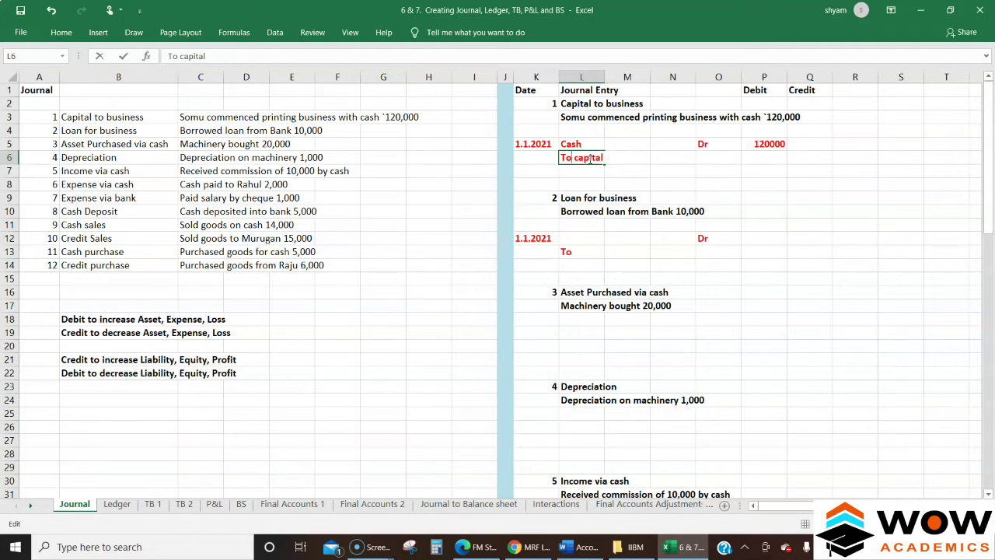
pyautogui.press('Delete')
pyautogui.press('Delete')
pyautogui.write('C')
# Copy the 120000 debit amount into the Credit column at Q6 for the capital line.
pyautogui.click(765, 154)
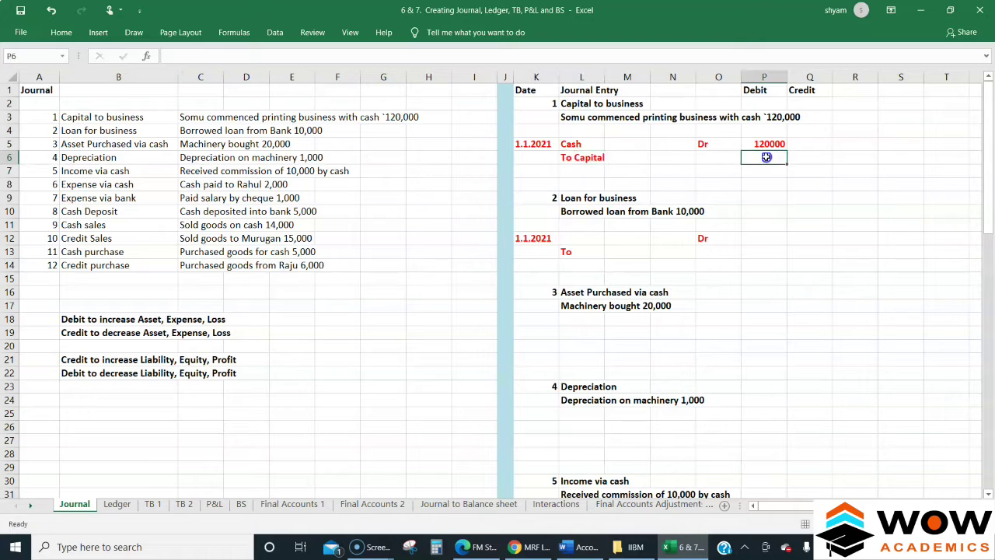
pyautogui.hotkey('ctrl', 'c')
pyautogui.press('Right')
pyautogui.press('Down')
pyautogui.hotkey('ctrl', 'v')
pyautogui.press('Escape')
# Copy the blank entry layout in K12:Q13 to K19 for the machinery purchase.
pyautogui.press('Down')
pyautogui.press('Down')
pyautogui.press('Down')
pyautogui.press('Down')
pyautogui.press('Down')
pyautogui.press('Down')
pyautogui.press('Left')
pyautogui.press('Left')
pyautogui.press('Left')
pyautogui.press('Left')
pyautogui.press('Left')
pyautogui.press('Left')
pyautogui.press('Right')
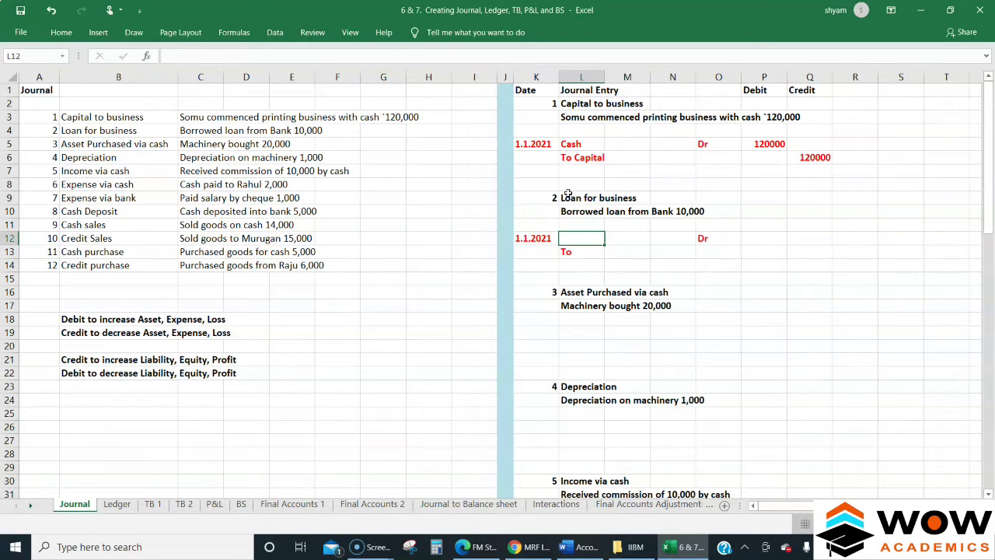
pyautogui.click(534, 237)
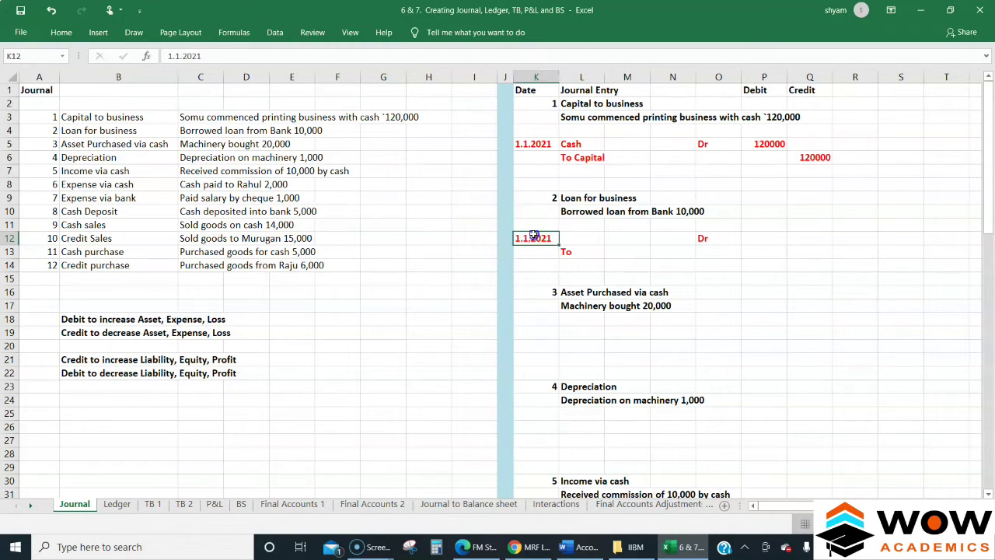
pyautogui.moveTo(534, 237)
pyautogui.mouseDown()
pyautogui.moveTo(581, 251)
pyautogui.moveTo(813, 251)
pyautogui.mouseUp()
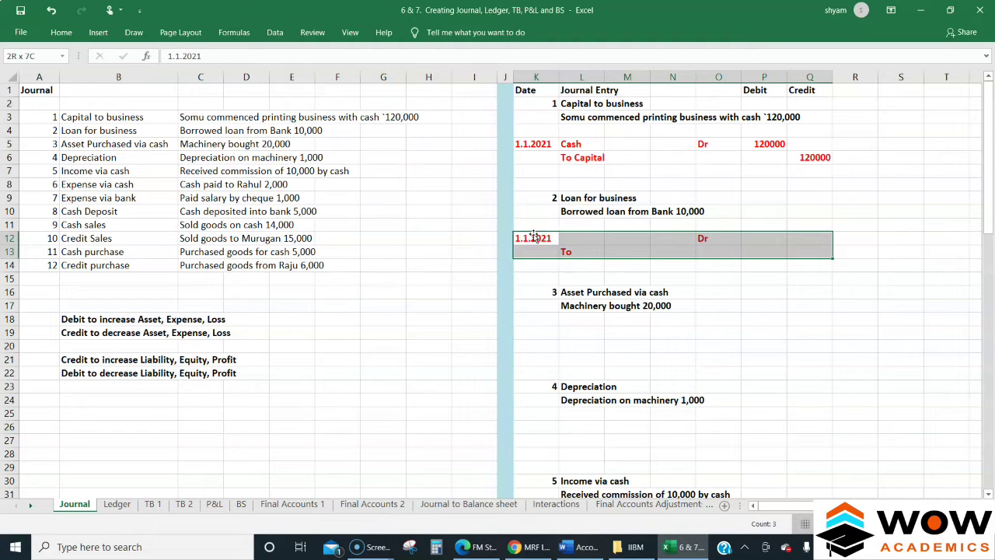
pyautogui.hotkey('ctrl', 'c')
pyautogui.press('Down')
pyautogui.press('Down')
pyautogui.press('Down')
pyautogui.press('Down')
pyautogui.press('Down')
pyautogui.press('Down')
pyautogui.press('Down')
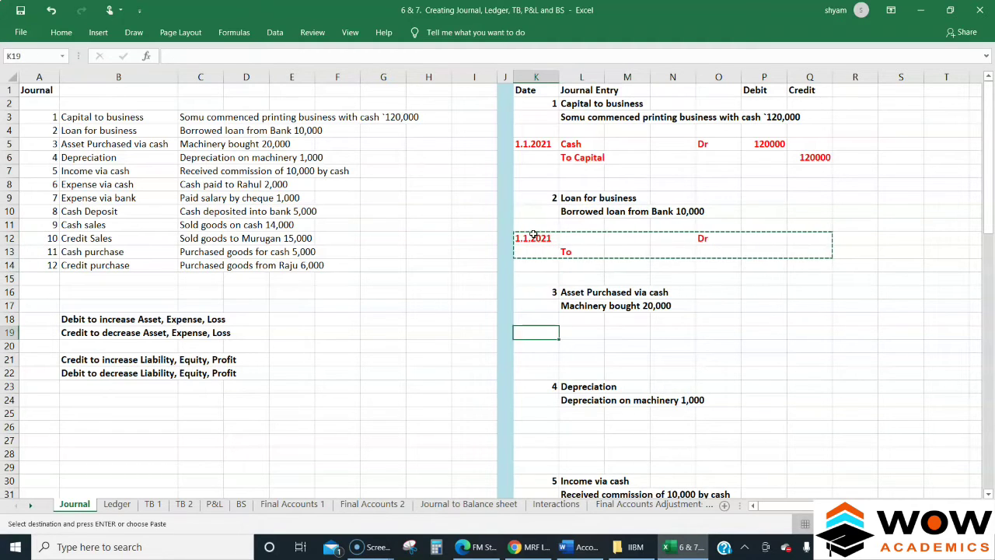
pyautogui.hotkey('ctrl', 'v')
# Paste the copied entry layout at K26 for depreciation and at K33 for the commission income.
pyautogui.press('Down')
pyautogui.press('Down')
pyautogui.press('Down')
pyautogui.press('Down')
pyautogui.press('Down')
pyautogui.press('Down')
pyautogui.press('Down')
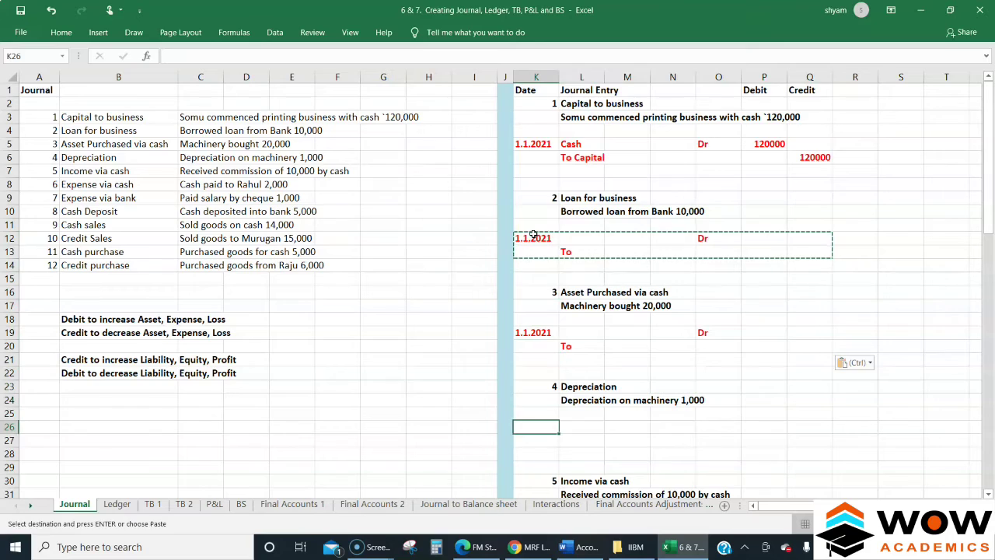
pyautogui.hotkey('ctrl', 'v')
pyautogui.press('Down')
pyautogui.press('Down')
pyautogui.press('Down')
pyautogui.press('Down')
pyautogui.press('Down')
pyautogui.press('Down')
pyautogui.press('Down')
pyautogui.hotkey('ctrl', 'v')
# Paste the copied entry layout at K40 for the cash expense and at K47 for the bank expense.
pyautogui.press('Down')
pyautogui.press('Down')
pyautogui.press('Down')
pyautogui.press('Down')
pyautogui.press('Down')
pyautogui.press('Down')
pyautogui.press('Down')
pyautogui.hotkey('ctrl', 'v')
pyautogui.press('Down')
pyautogui.press('Down')
pyautogui.press('Down')
pyautogui.press('Down')
pyautogui.press('Down')
pyautogui.press('Down')
pyautogui.press('Down')
pyautogui.hotkey('ctrl', 'v')
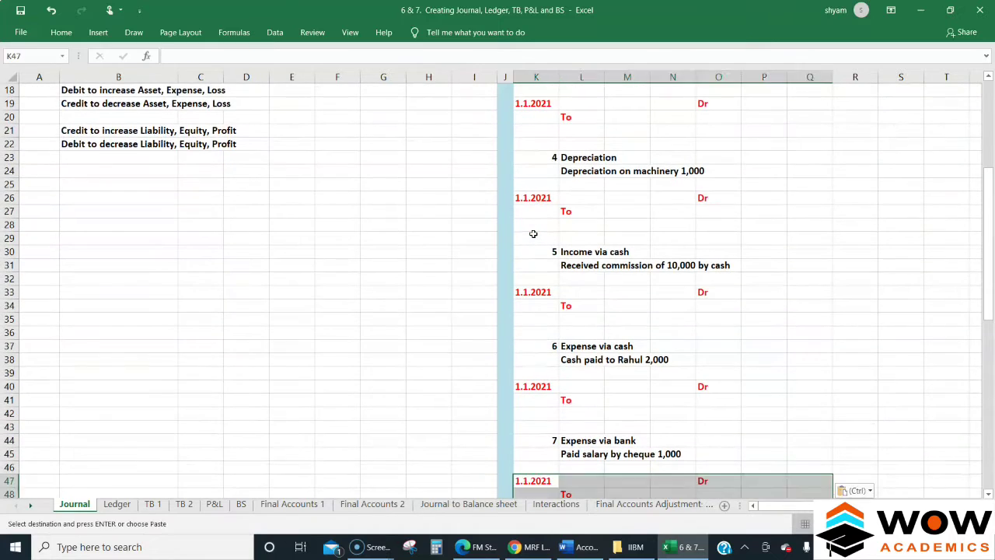
# Paste the copied entry layout at K54 for the cash deposit, and end the copy mode.
pyautogui.press('Down')
pyautogui.press('Down')
pyautogui.press('Down')
pyautogui.press('Down')
pyautogui.press('Down')
pyautogui.press('Down')
pyautogui.press('Down')
pyautogui.hotkey('ctrl', 'v')
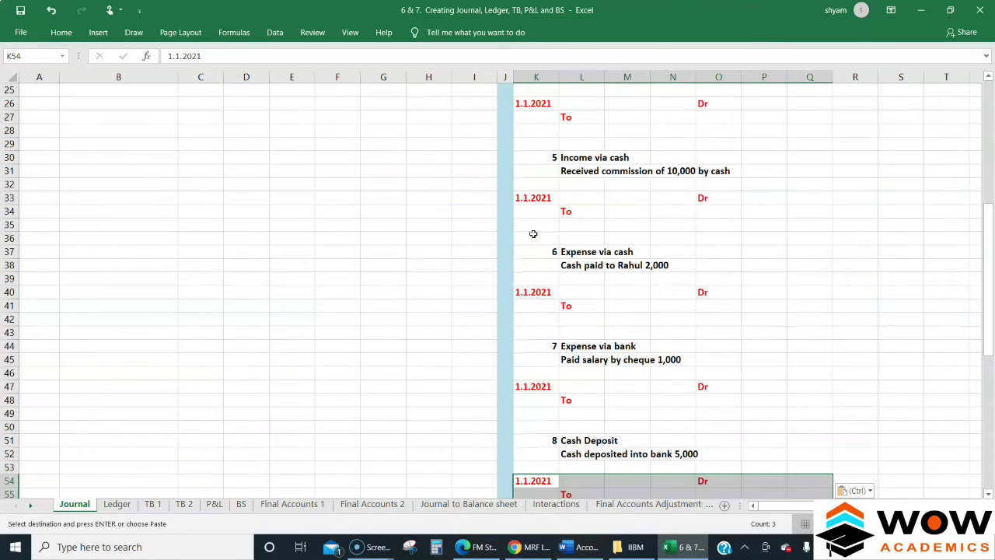
pyautogui.hotkey('ctrl', 'Home')
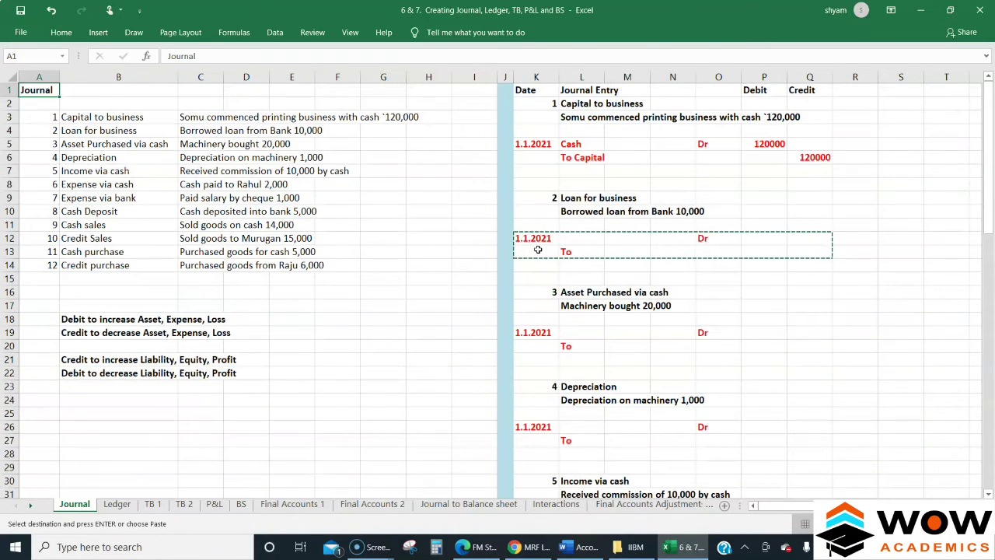
pyautogui.press('Escape')
# Copy the Cash account name from L5 to L12 as the debit account of the loan entry.
pyautogui.click(567, 243)
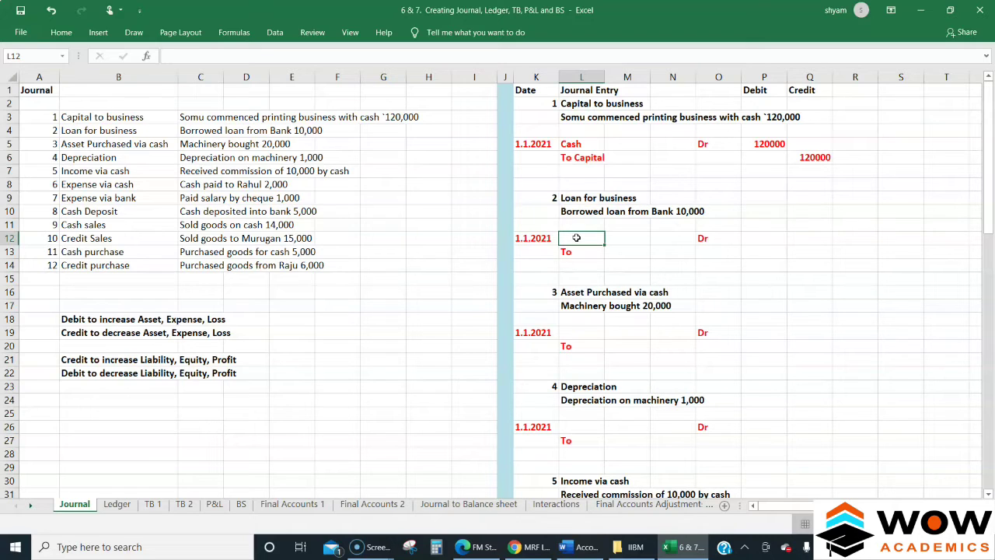
pyautogui.click(581, 143)
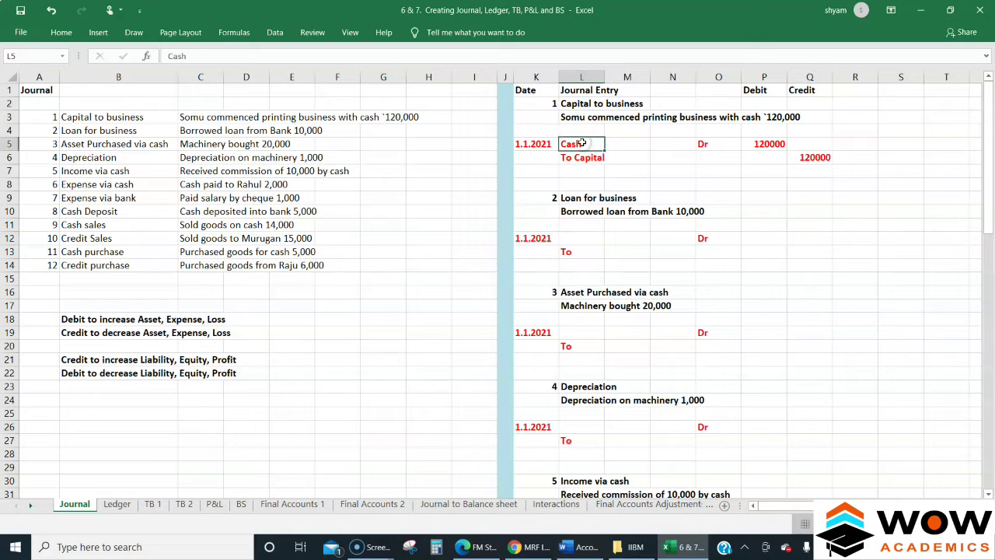
pyautogui.click(581, 143)
pyautogui.hotkey('ctrl', 'c')
pyautogui.press('Down')
pyautogui.press('Down')
pyautogui.press('Down')
pyautogui.press('Down')
pyautogui.press('Down')
pyautogui.press('Down')
pyautogui.press('Down')
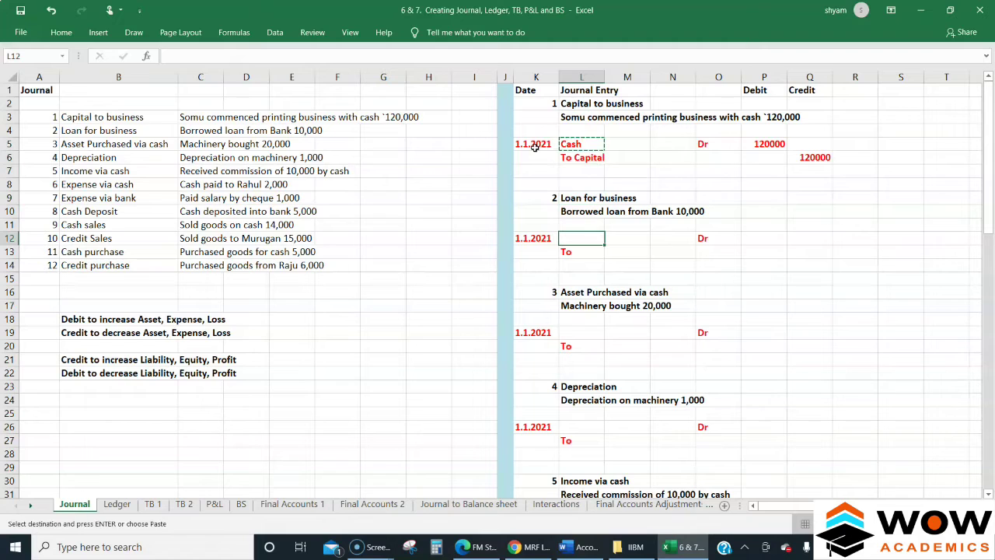
pyautogui.hotkey('ctrl', 'v')
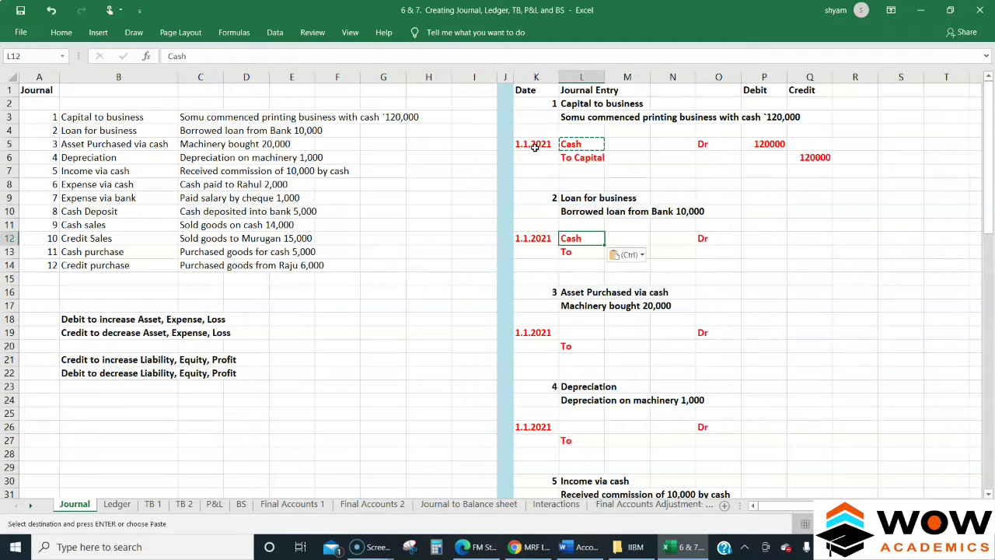
# Enter 10000 as the loan entry's debit amount in P12.
pyautogui.press('Right')
pyautogui.press('Right')
pyautogui.press('Right')
pyautogui.press('Right')
pyautogui.write('10000')
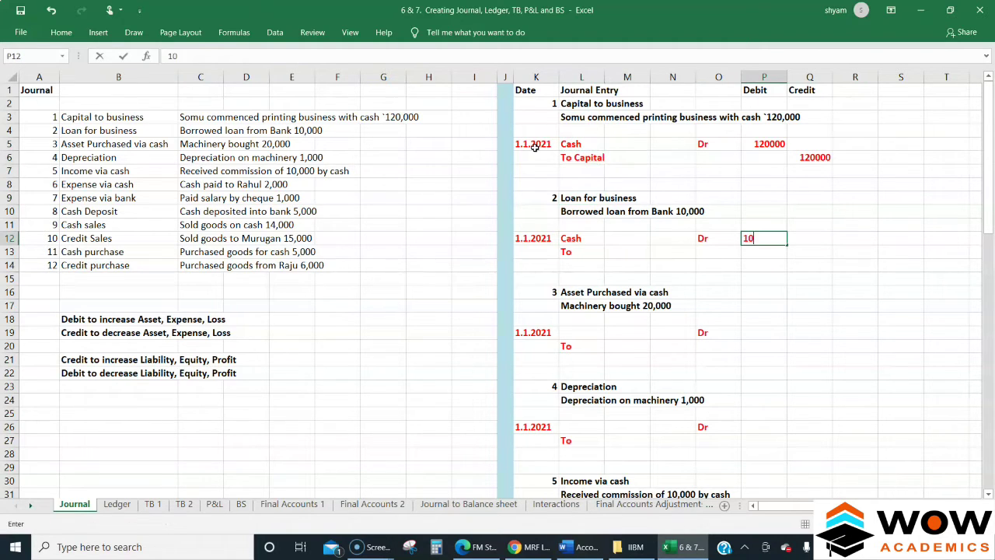
pyautogui.press('Return')
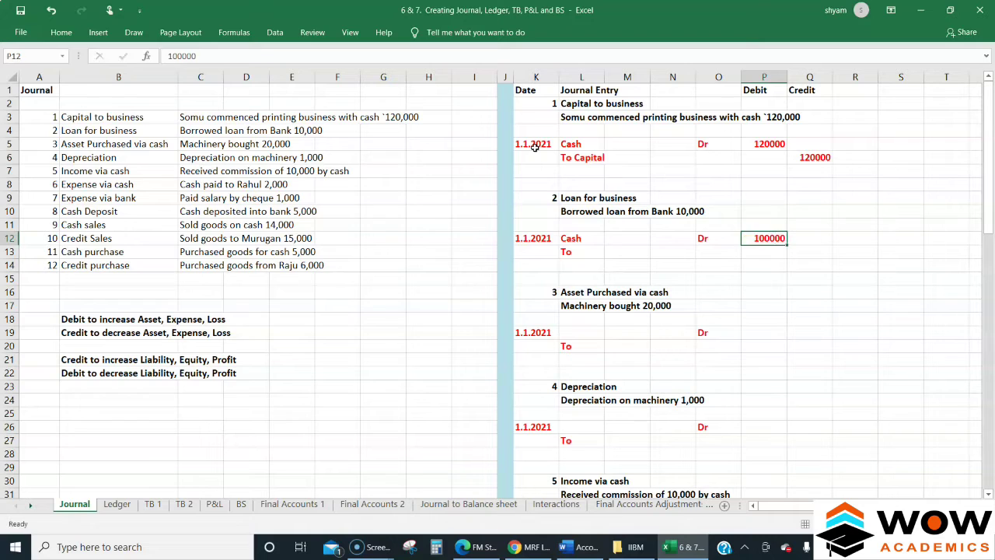
pyautogui.press('Up')
pyautogui.doubleClick(780, 241)
pyautogui.press('BackSpace')
pyautogui.press('Return')
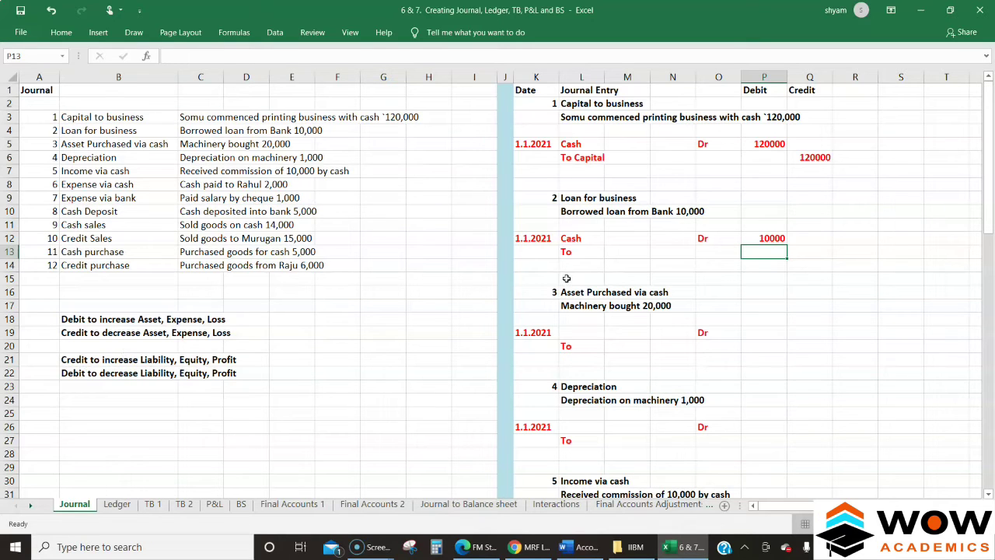
# Complete the credit line of the loan entry in L13 as To Bank Loan.
pyautogui.click(711, 238)
pyautogui.click(713, 251)
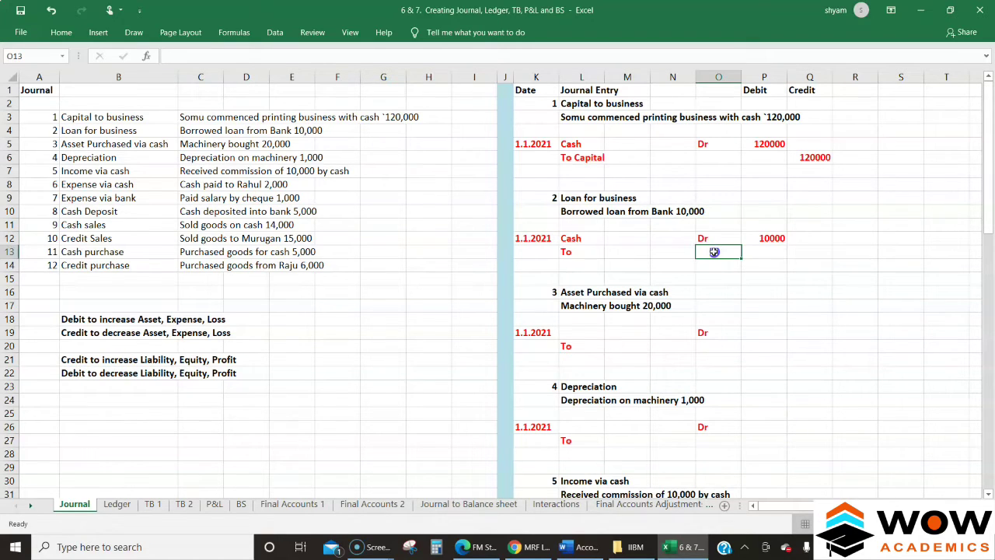
pyautogui.doubleClick(583, 252)
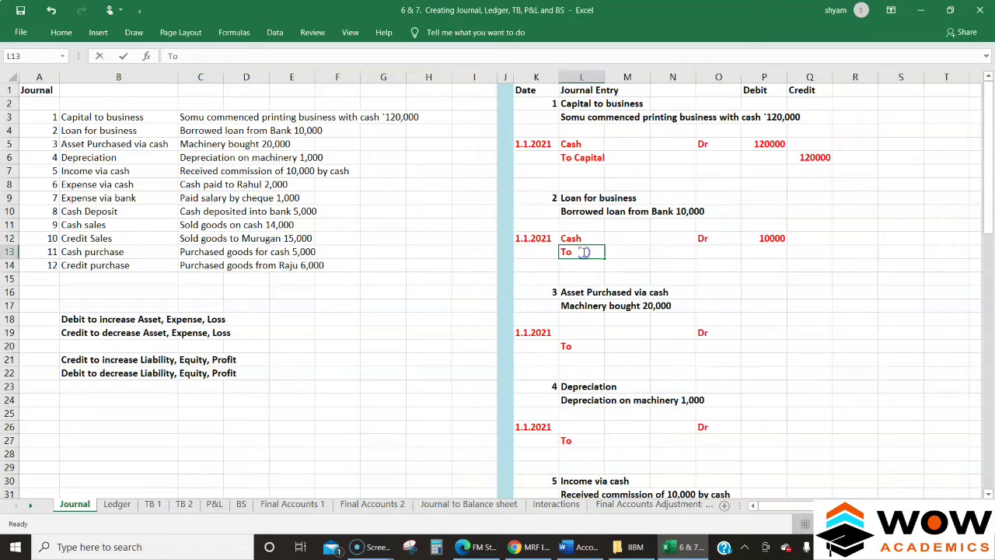
pyautogui.write('Bank LOa')
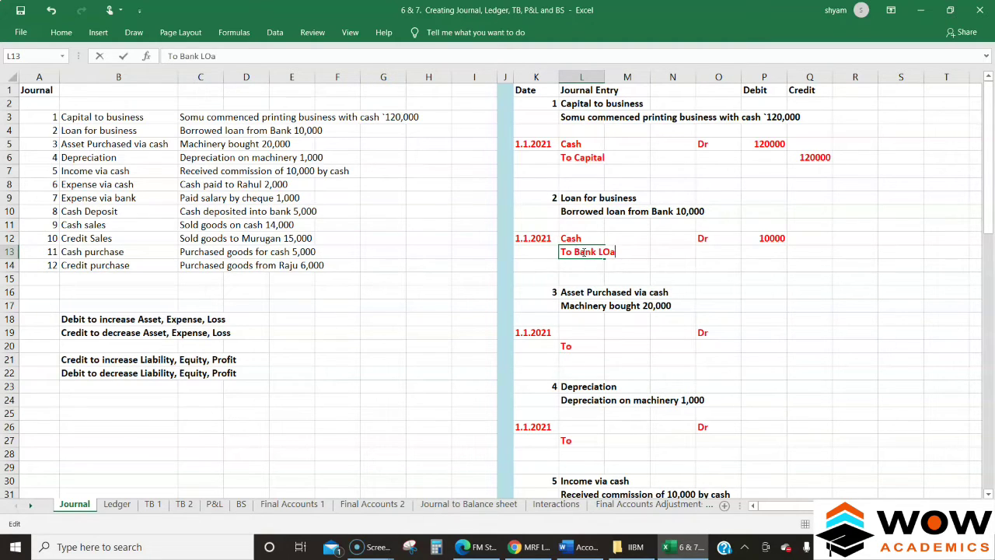
pyautogui.press('BackSpace')
pyautogui.press('BackSpace')
pyautogui.write('oan')
pyautogui.press('Return')
# Copy the 10000 debit amount from P12 into the Credit column at Q13 for the bank loan line.
pyautogui.press('Up')
pyautogui.press('Up')
pyautogui.press('Right')
pyautogui.press('Right')
pyautogui.press('Right')
pyautogui.press('Right')
pyautogui.hotkey('ctrl', 'c')
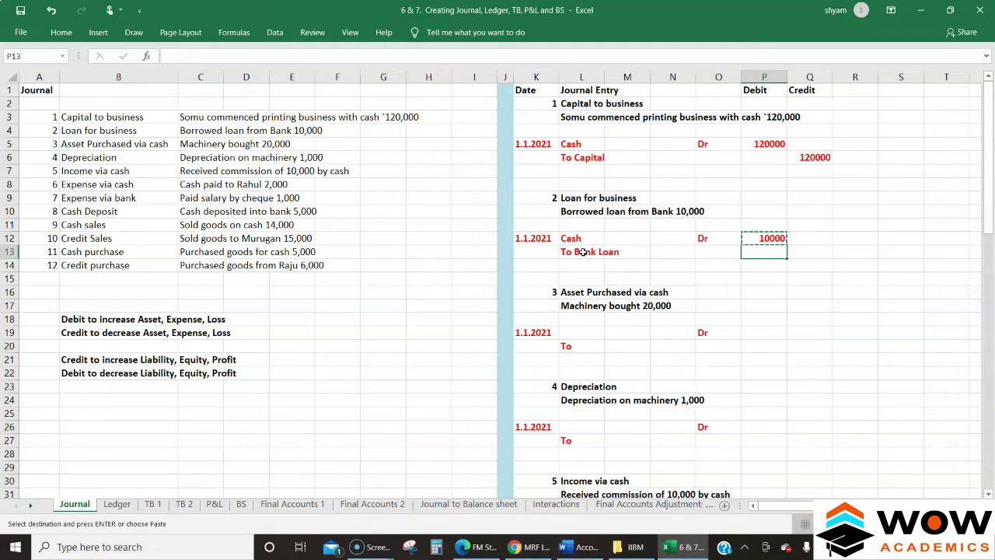
pyautogui.press('Down')
pyautogui.press('Right')
pyautogui.hotkey('ctrl', 'v')
pyautogui.press('Escape')
# Complete the credit line of the machinery purchase entry in L20 as To Cash.
pyautogui.press('Down')
pyautogui.press('Down')
pyautogui.press('Down')
pyautogui.press('Down')
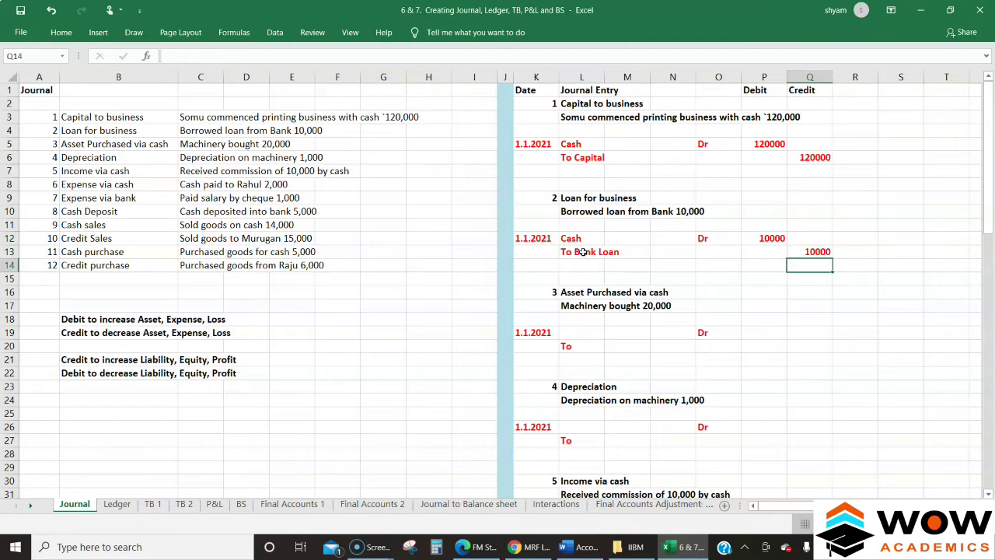
pyautogui.press('Left')
pyautogui.press('Left')
pyautogui.press('Left')
pyautogui.press('Left')
pyautogui.press('Left')
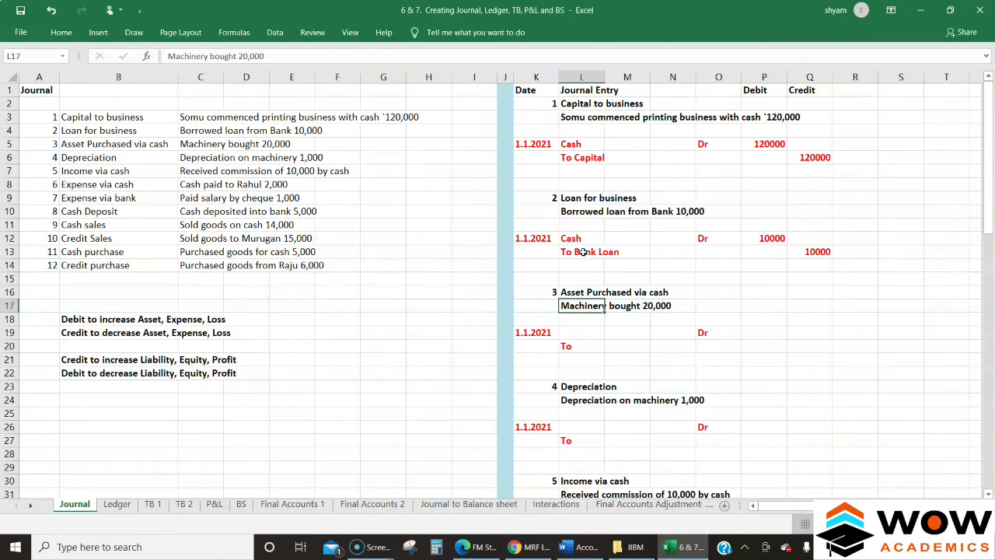
pyautogui.press('Up')
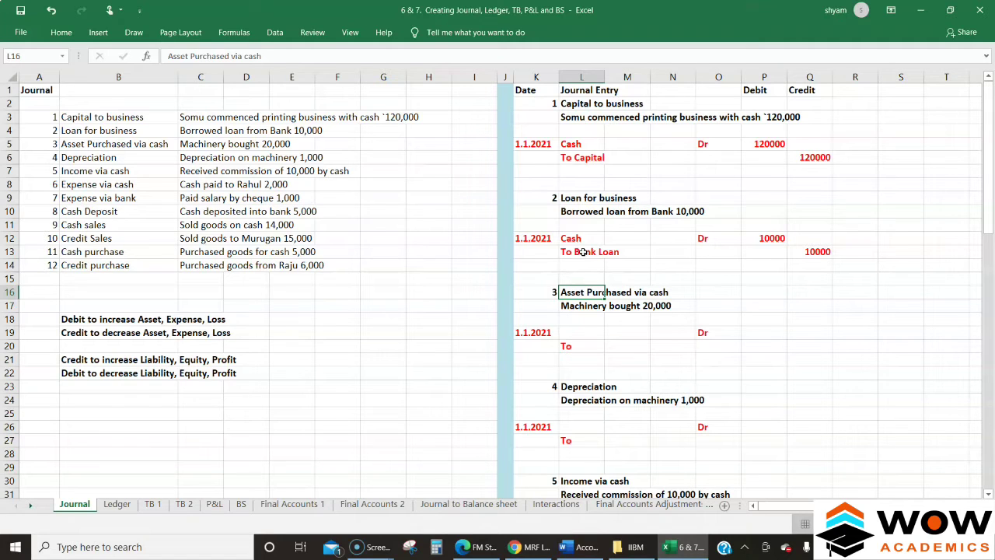
pyautogui.click(103, 330)
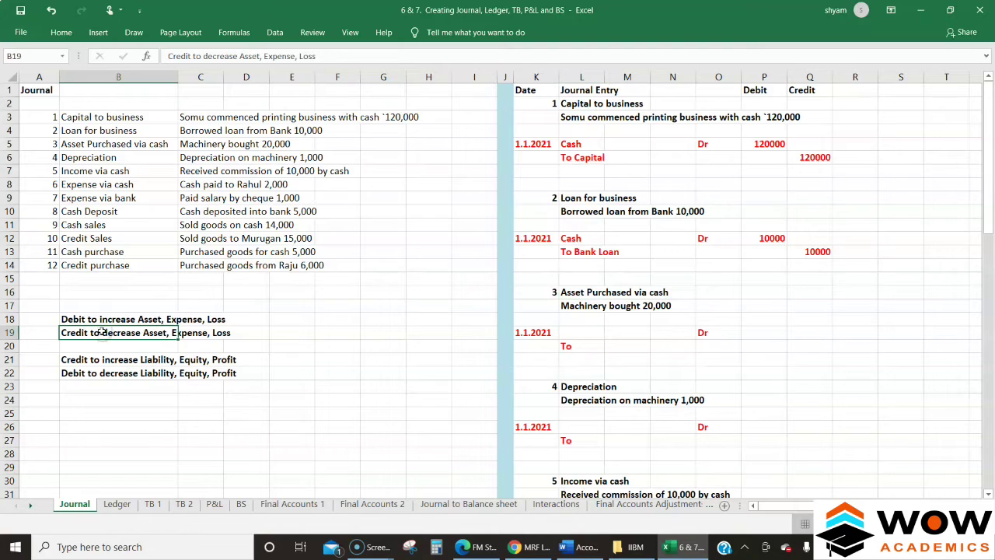
pyautogui.doubleClick(585, 347)
pyautogui.write('Cash')
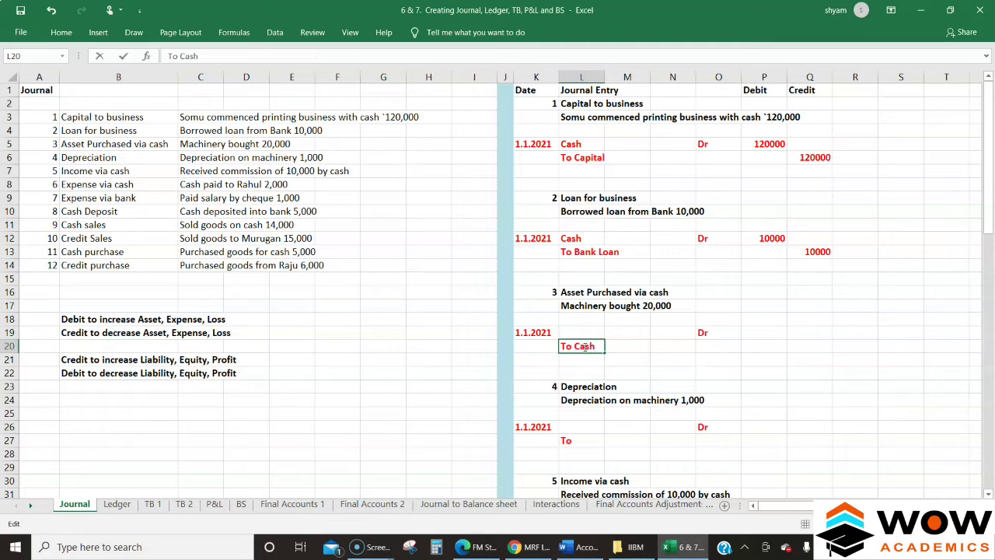
pyautogui.press('Return')
# Enter 20000 in the Credit column at Q20 for the machinery purchase's cash line.
pyautogui.press('Up')
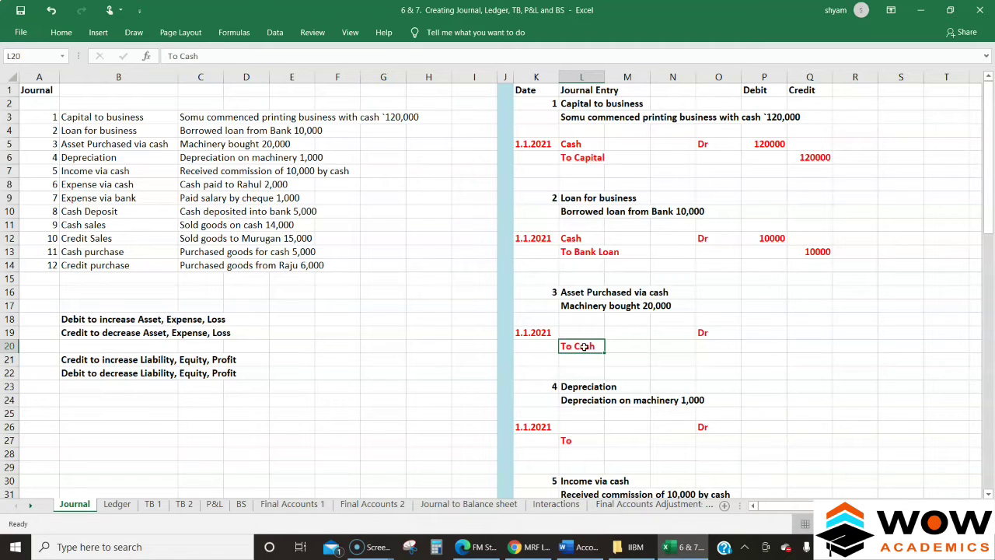
pyautogui.press('Right')
pyautogui.press('Right')
pyautogui.press('Right')
pyautogui.press('Right')
pyautogui.press('Right')
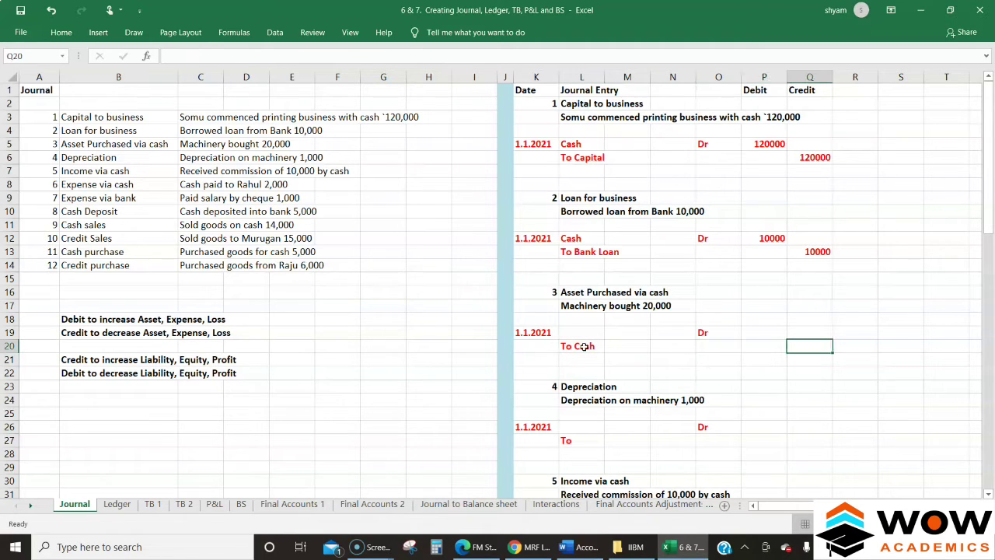
pyautogui.write('20000')
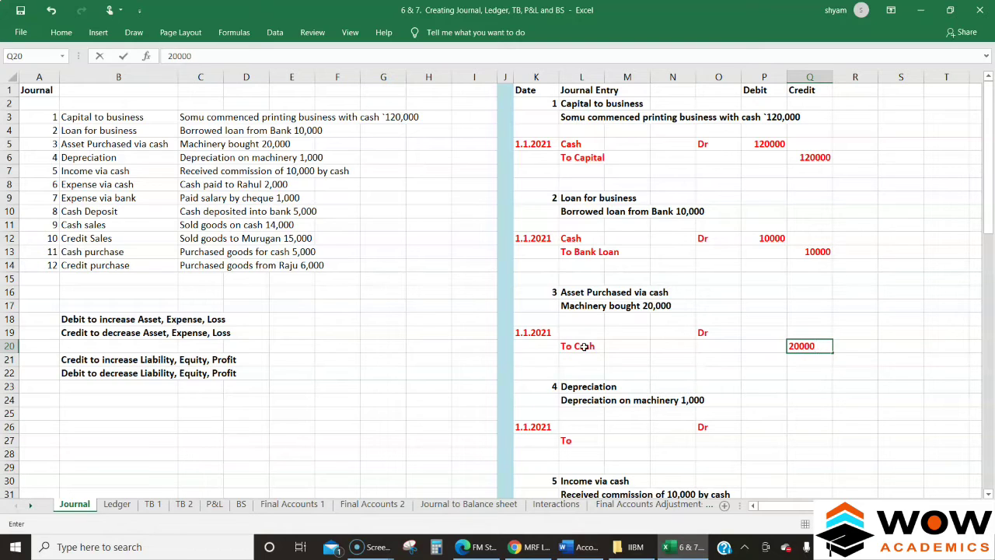
pyautogui.press('Return')
# Enter Machine in L19 as the debit account of the machinery purchase entry.
pyautogui.press('Up')
pyautogui.press('Left')
pyautogui.press('Left')
pyautogui.press('Left')
pyautogui.press('Left')
pyautogui.press('Left')
pyautogui.press('Up')
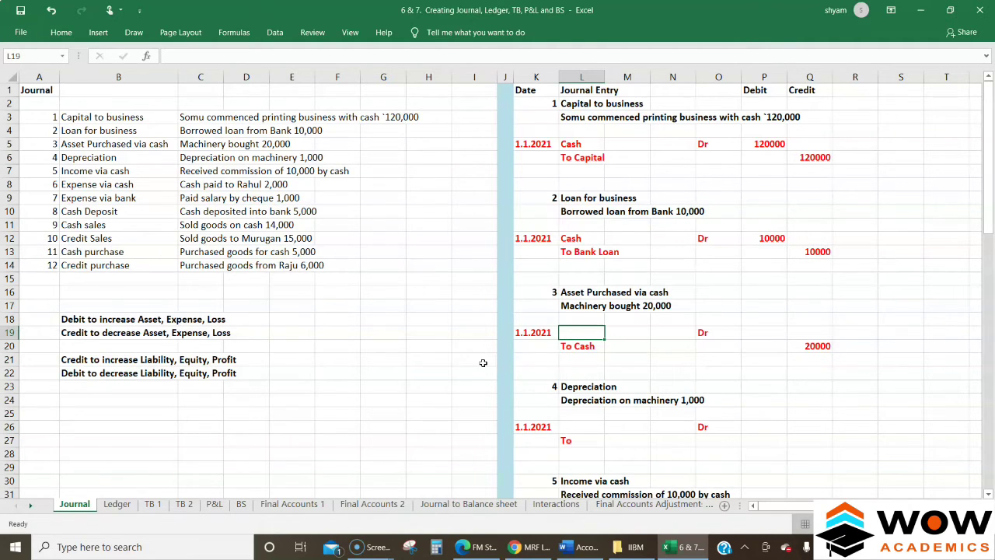
pyautogui.write('Mac')
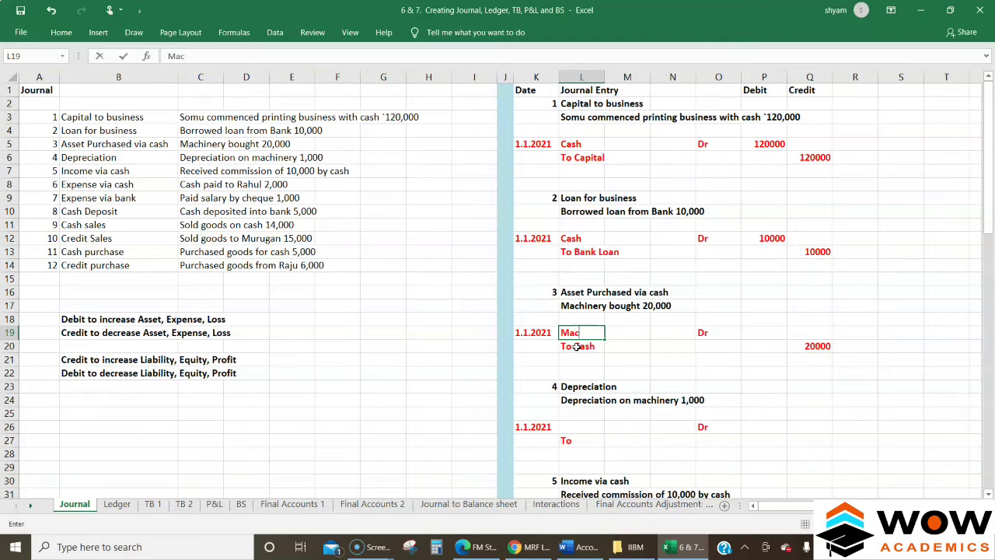
pyautogui.write('hine')
pyautogui.press('Return')
# Enter 20000 in the Debit column at P19 for the Machine line.
pyautogui.press('Up')
pyautogui.press('Right')
pyautogui.press('Right')
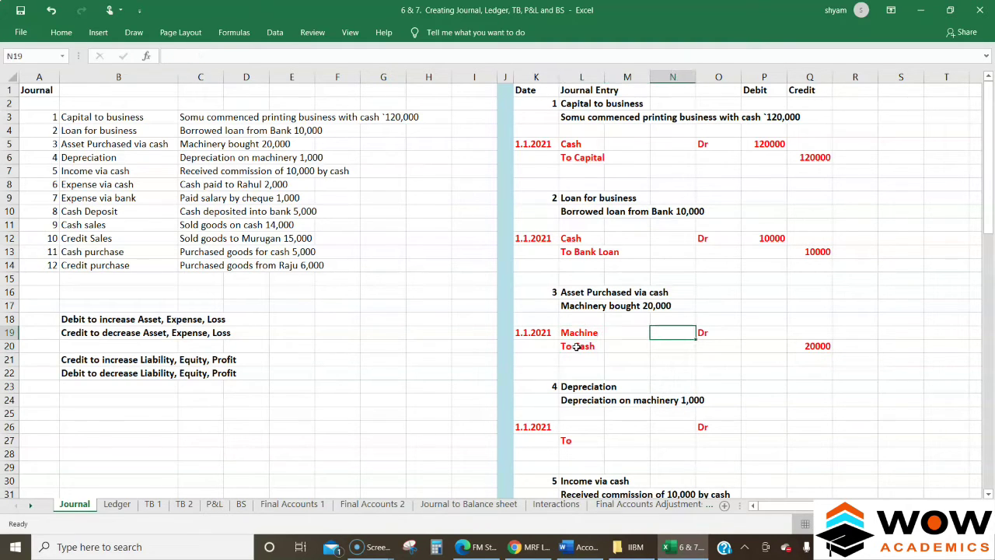
pyautogui.press('Left')
pyautogui.press('Left')
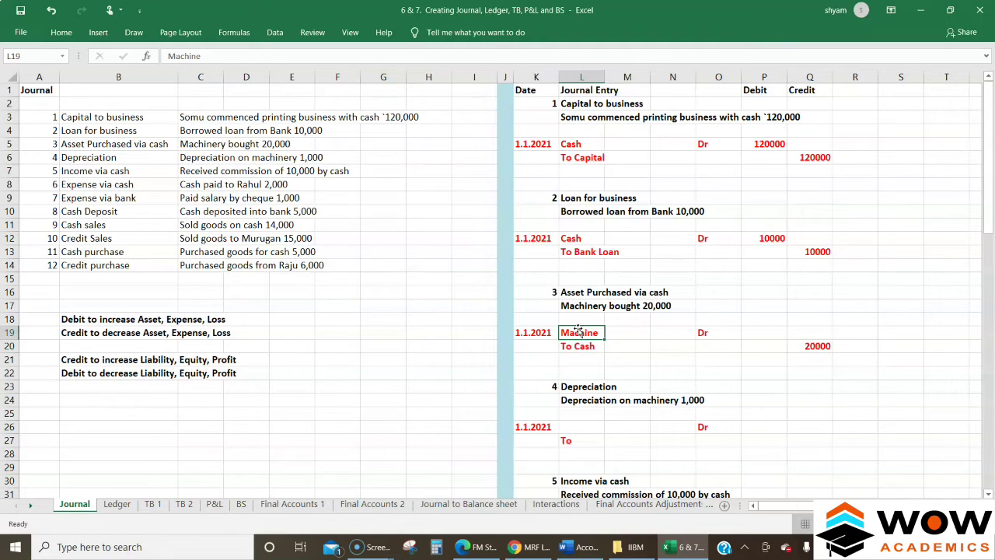
pyautogui.press('Right')
pyautogui.press('Right')
pyautogui.press('Right')
pyautogui.press('Right')
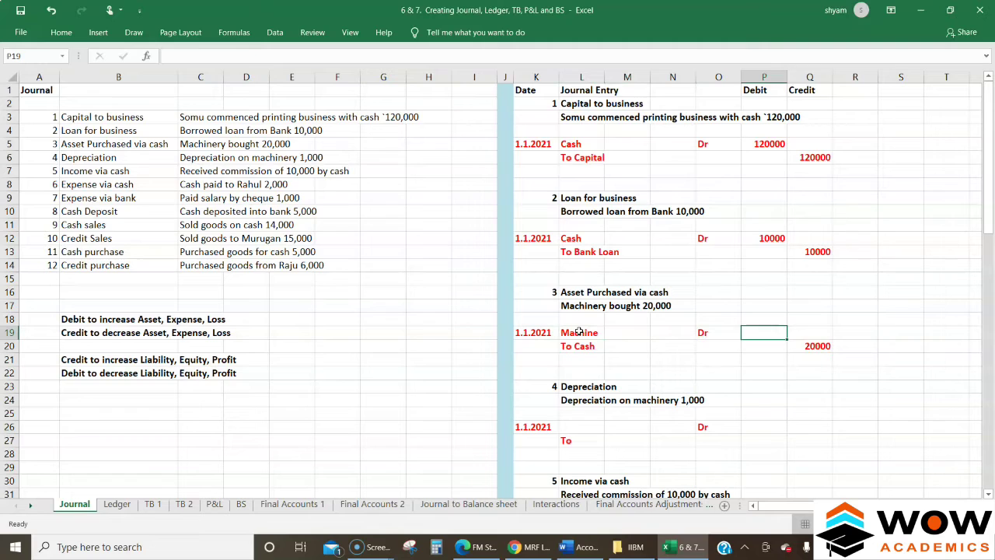
pyautogui.write('20000')
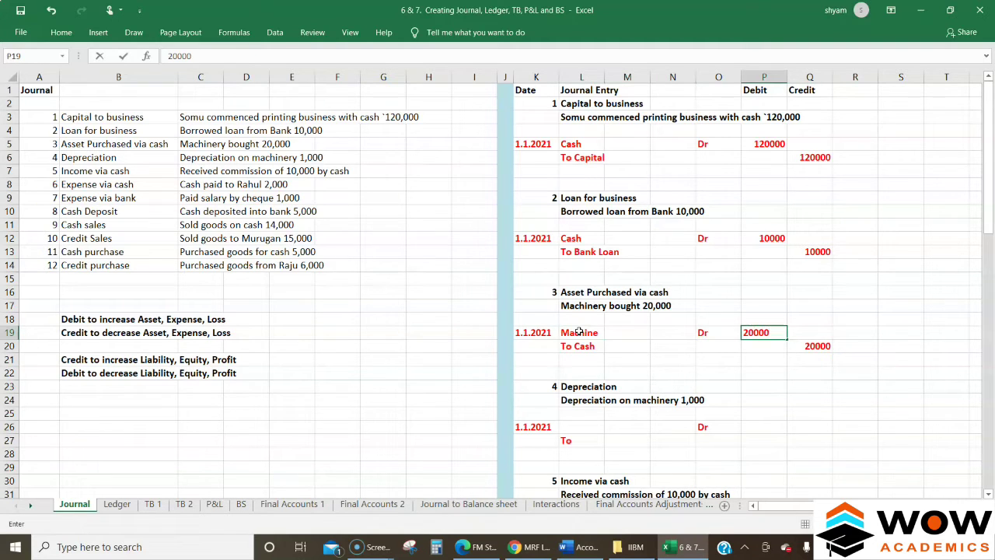
pyautogui.press('Return')
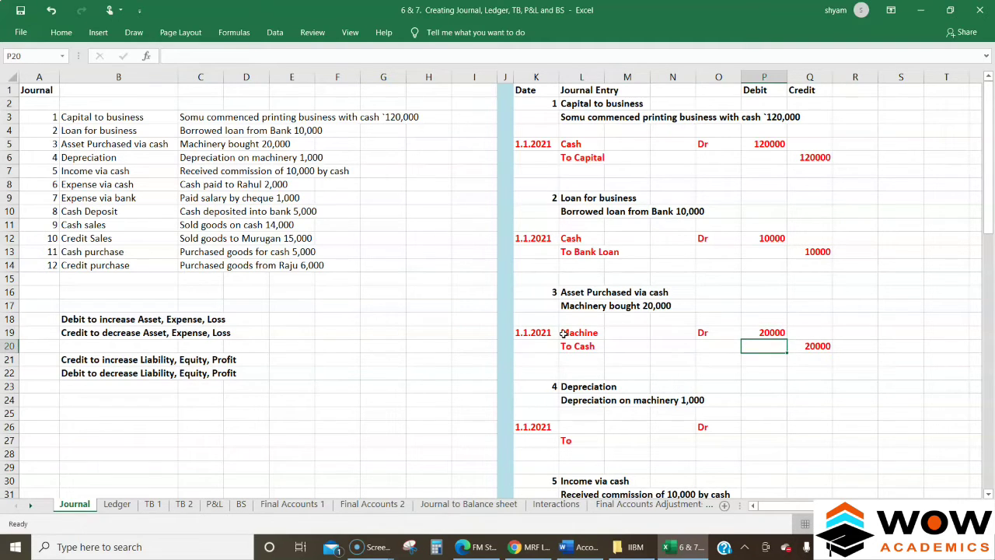
pyautogui.click(587, 333)
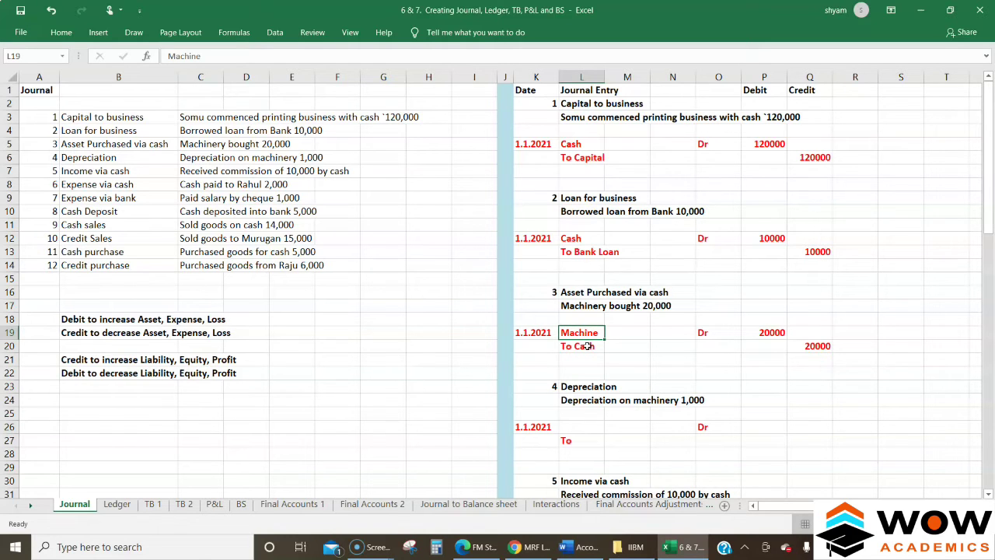
# Review the Machine and To Cash account lines of the machinery purchase entry in L19:L20.
pyautogui.click(589, 346)
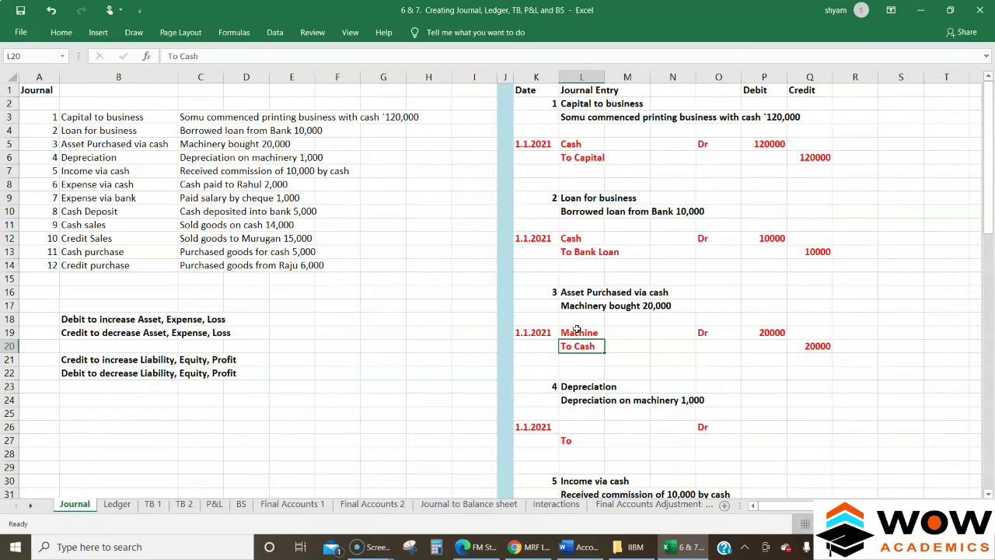
pyautogui.moveTo(577, 330); pyautogui.dragTo(577, 343)
pyautogui.click(577, 330)
pyautogui.hotkey('shift', 'Down')
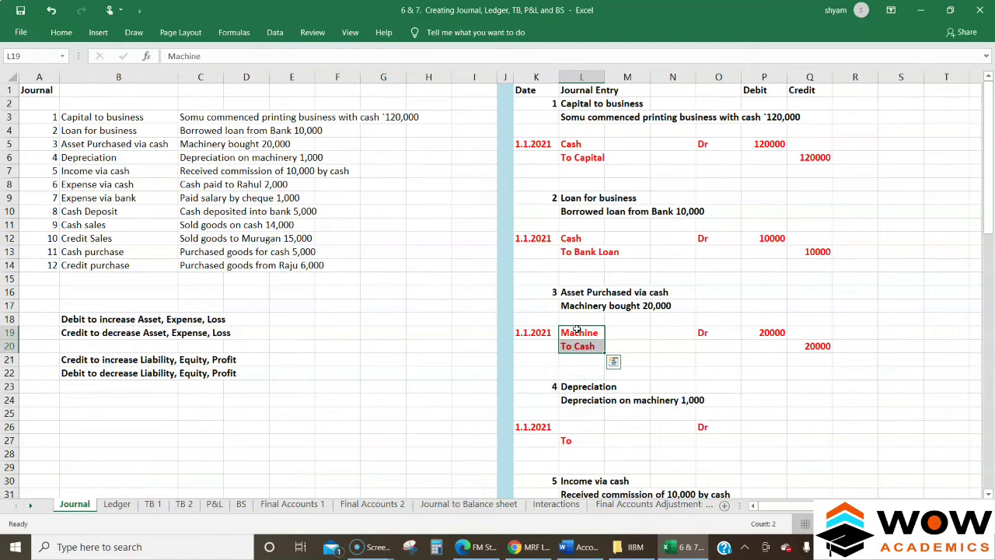
pyautogui.press('Left')
pyautogui.press('Right')
pyautogui.press('Down')
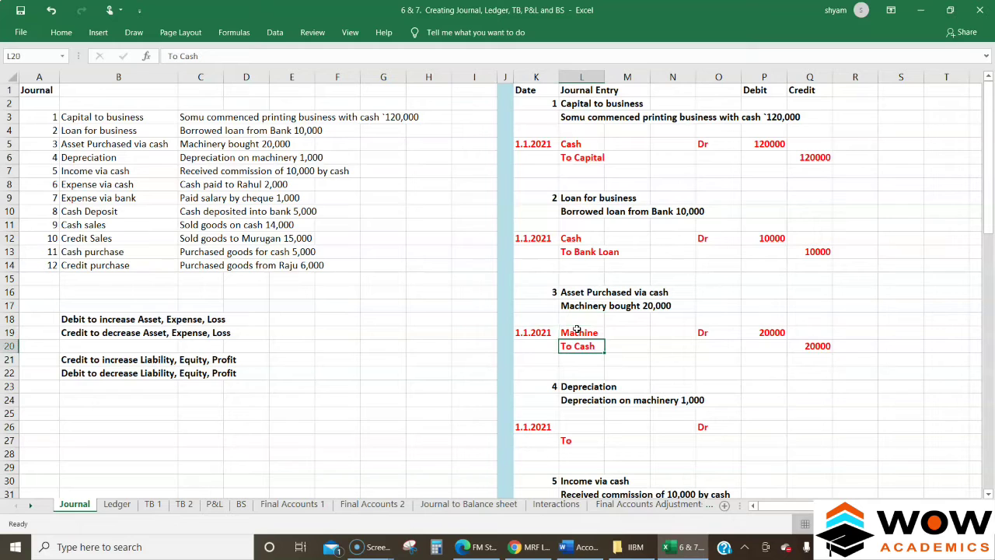
pyautogui.press('Up')
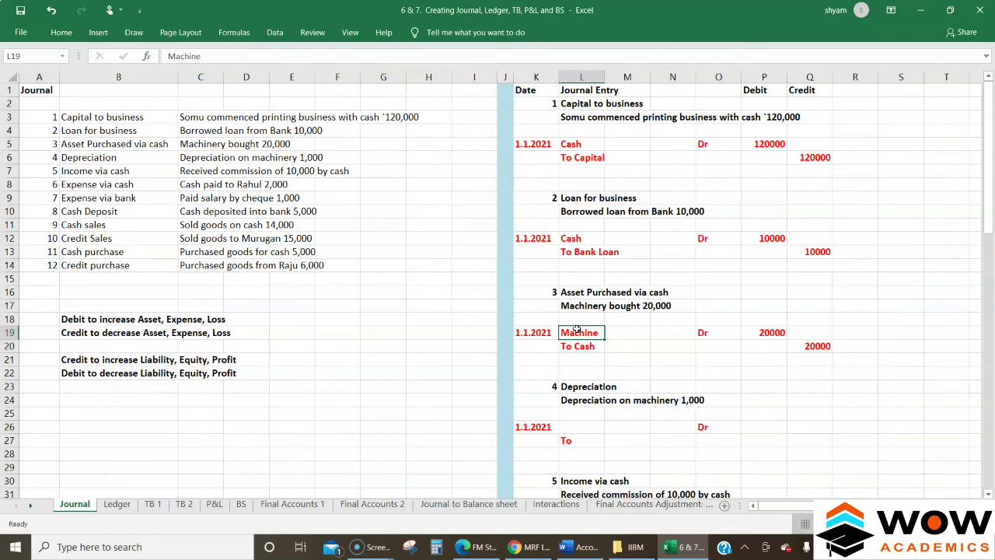
# Enter Depreciation in L26 as the debit account of the machinery depreciation entry.
pyautogui.scroll(-3, 577, 329)
pyautogui.press('Down')
pyautogui.press('Down')
pyautogui.press('Down')
pyautogui.press('Down')
pyautogui.press('Down')
pyautogui.press('Down')
pyautogui.press('Down')
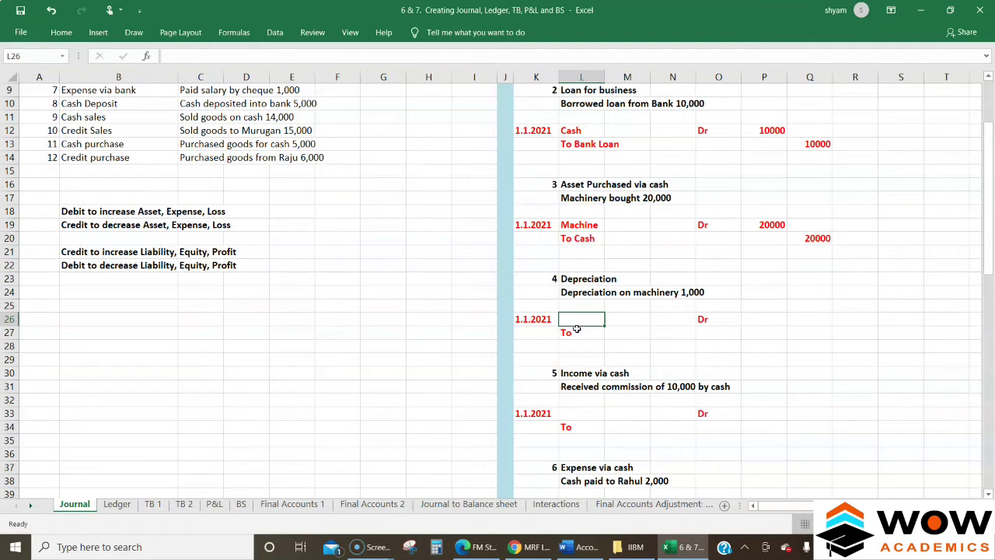
pyautogui.press('Up')
pyautogui.press('Up')
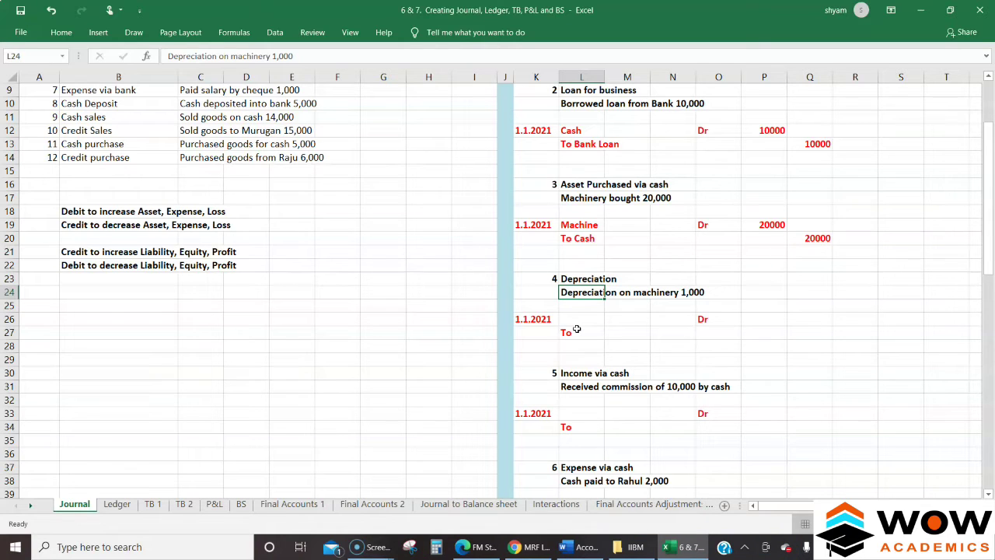
pyautogui.press('Down')
pyautogui.press('Down')
pyautogui.press('Down')
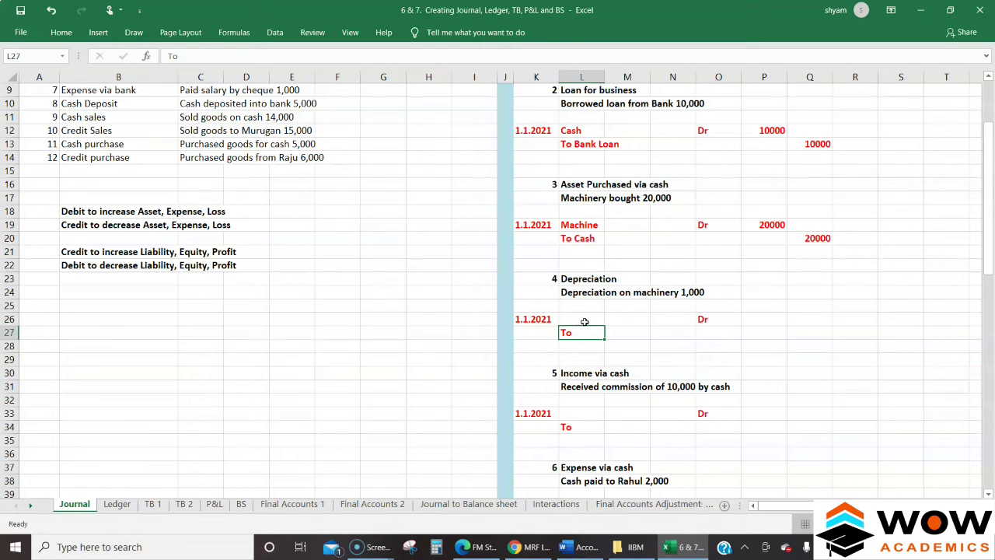
pyautogui.click(584, 321)
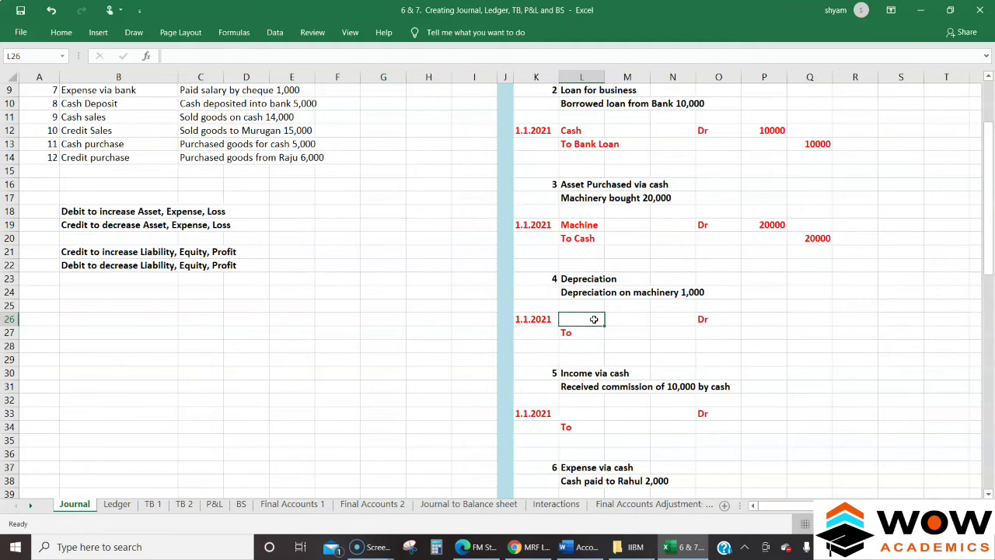
pyautogui.write('Depre')
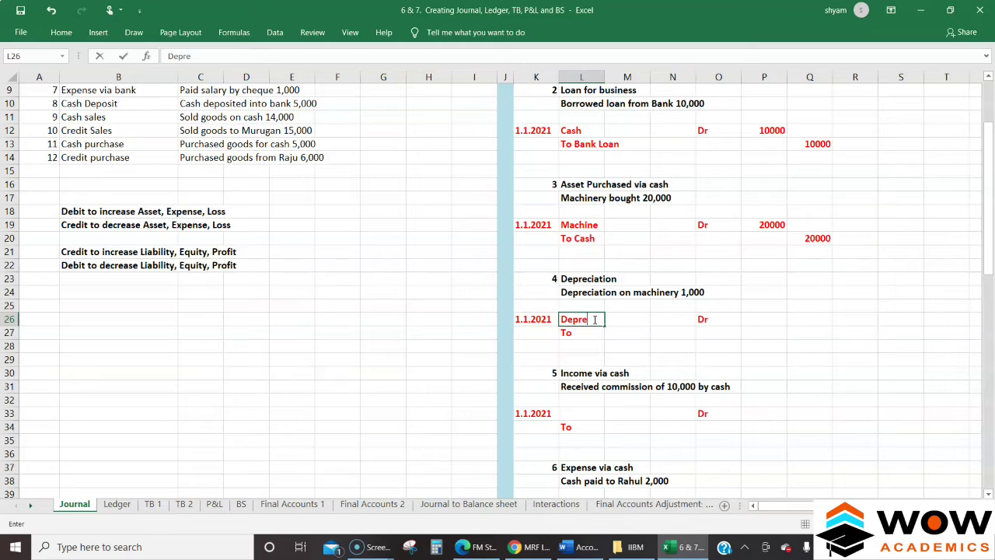
pyautogui.write('ciaiotn')
pyautogui.press('BackSpace')
pyautogui.press('BackSpace')
pyautogui.press('BackSpace')
pyautogui.press('BackSpace')
pyautogui.write('tion')
pyautogui.press('Return')
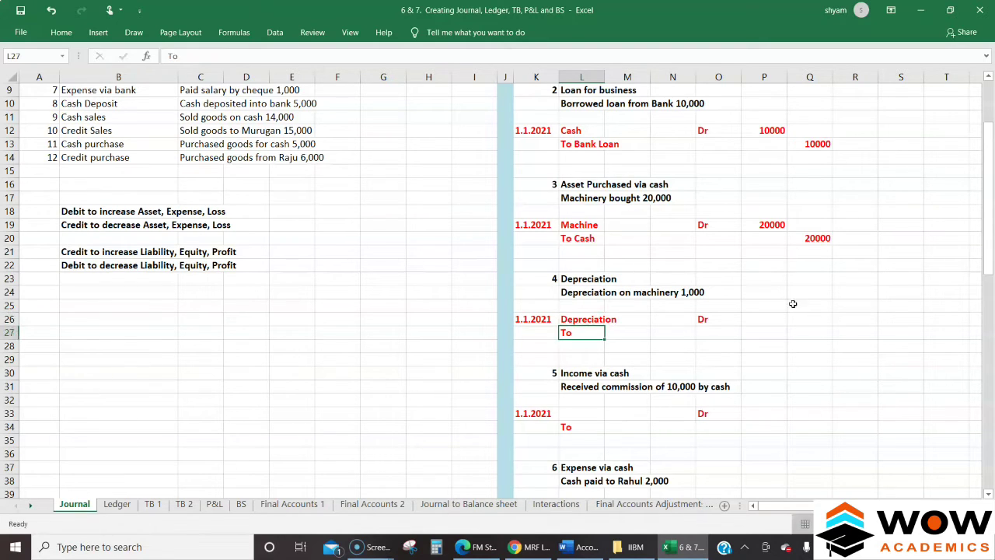
# Enter 1000 in the Debit column at P26 for the Depreciation line.
pyautogui.click(771, 318)
pyautogui.write('1000')
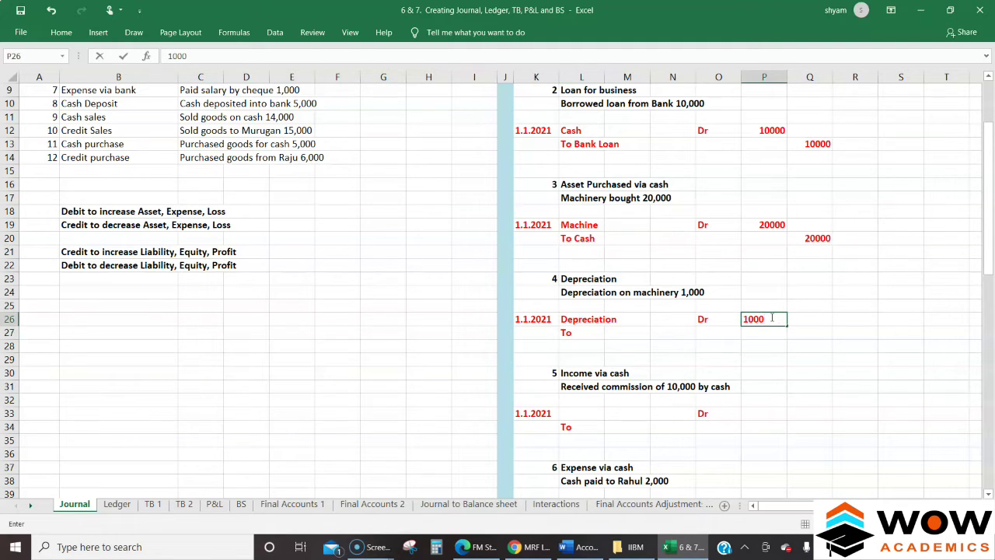
pyautogui.press('Return')
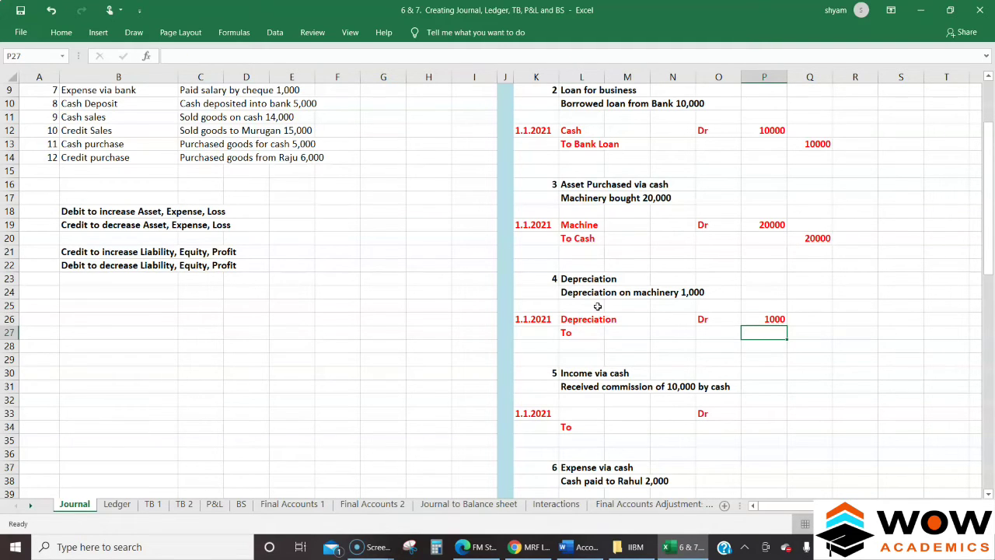
# Complete the credit line of the depreciation entry in L27 as To Machine, checking the debit rule in B18 first.
pyautogui.click(583, 321)
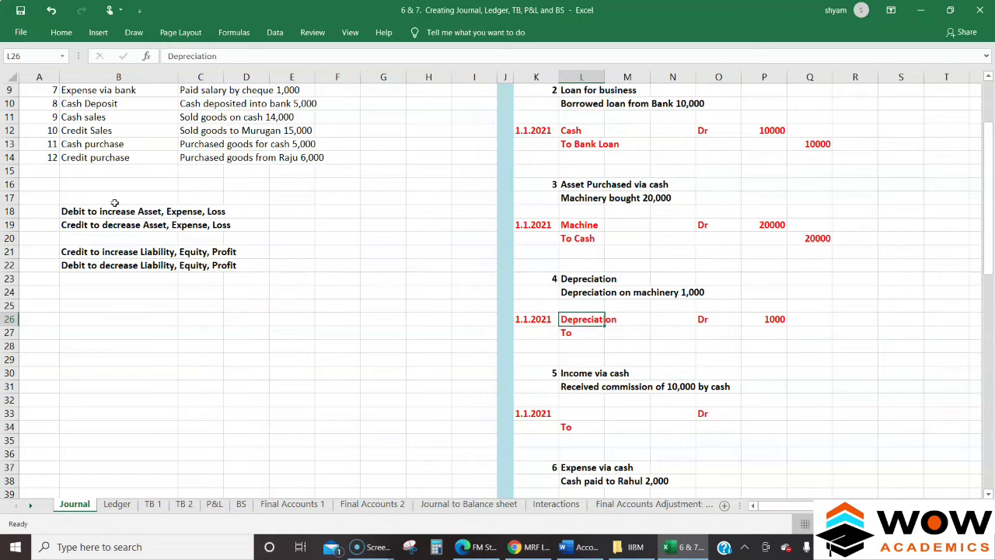
pyautogui.click(66, 215)
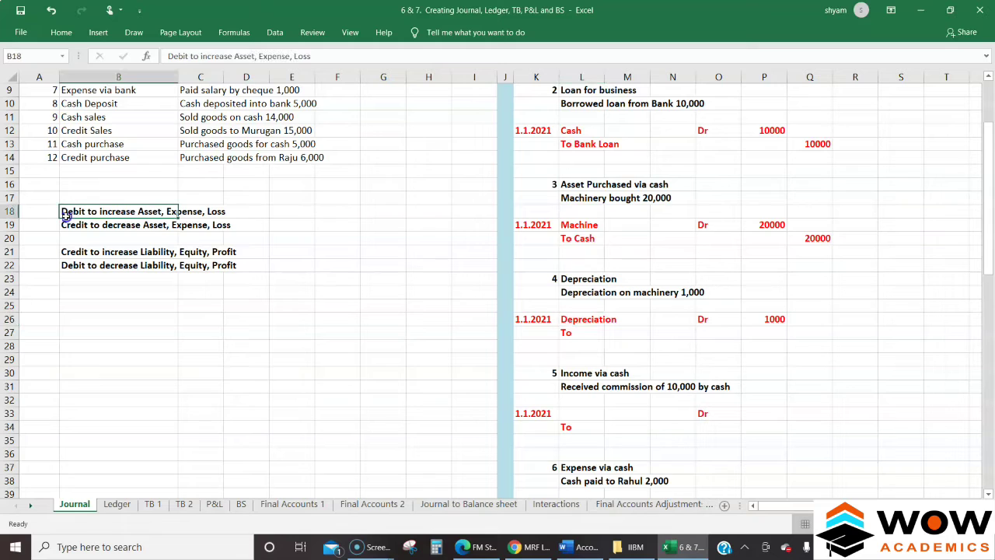
pyautogui.doubleClick(589, 334)
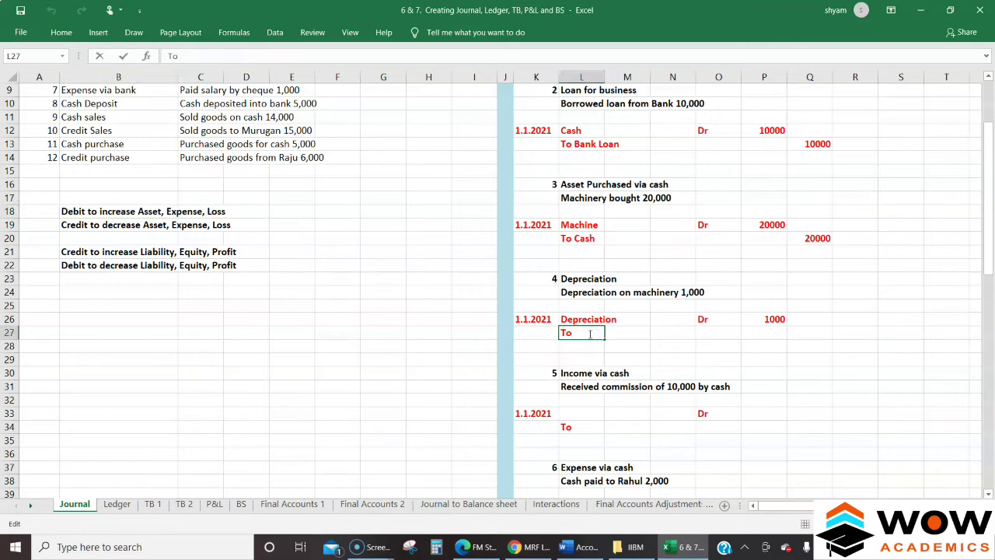
pyautogui.write('MAchine')
pyautogui.press('BackSpace')
pyautogui.press('BackSpace')
pyautogui.press('BackSpace')
pyautogui.press('BackSpace')
pyautogui.press('BackSpace')
pyautogui.press('BackSpace')
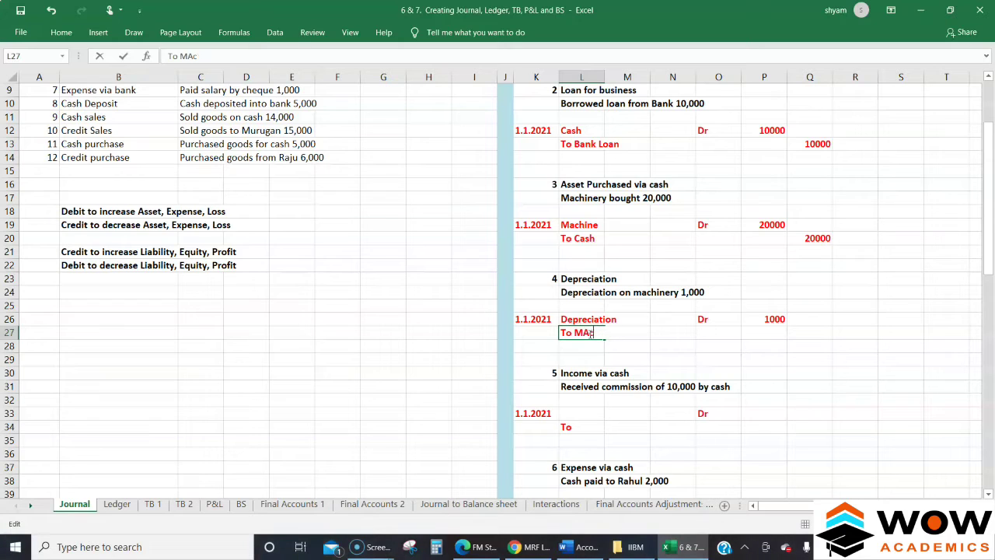
pyautogui.write('achine')
pyautogui.press('Return')
pyautogui.moveTo(586, 340); pyautogui.dragTo(587, 334)
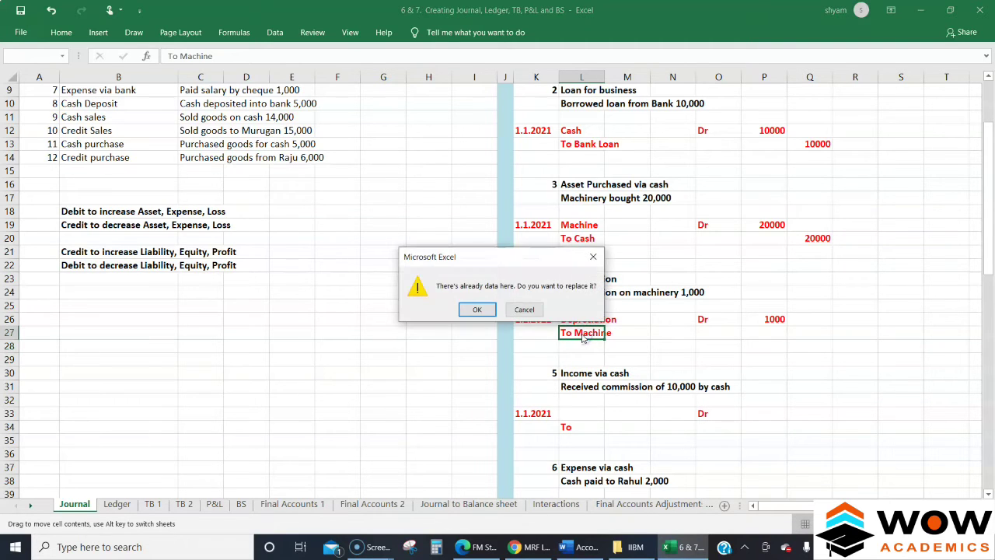
pyautogui.click(595, 258)
# Copy the 1000 debit amount from P26 into the Credit column at Q27 for the To Machine line.
pyautogui.click(630, 335)
pyautogui.press('Right')
pyautogui.press('Right')
pyautogui.press('Right')
pyautogui.press('Right')
pyautogui.press('Up')
pyautogui.press('Left')
pyautogui.hotkey('ctrl', 'c')
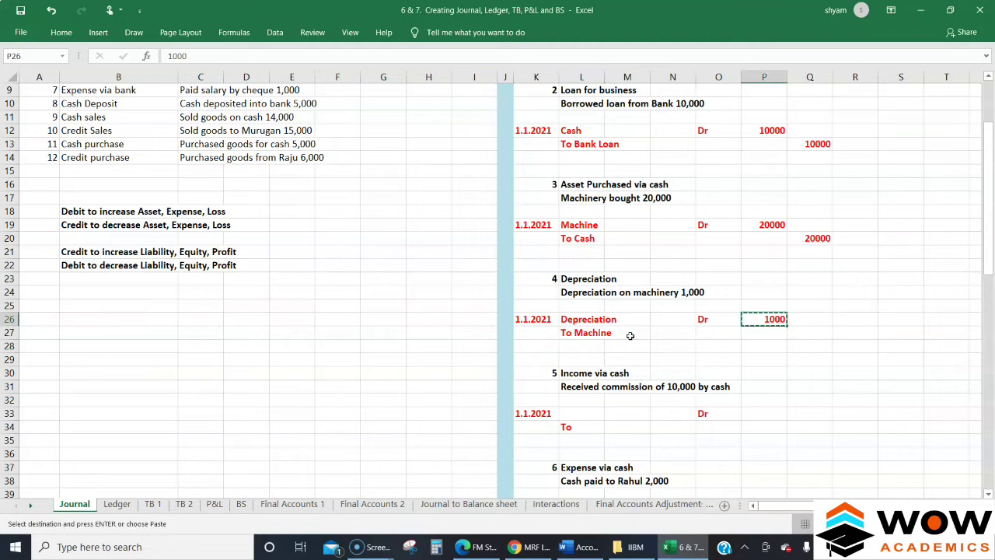
pyautogui.press('Right')
pyautogui.press('Down')
pyautogui.hotkey('ctrl', 'v')
pyautogui.press('Escape')
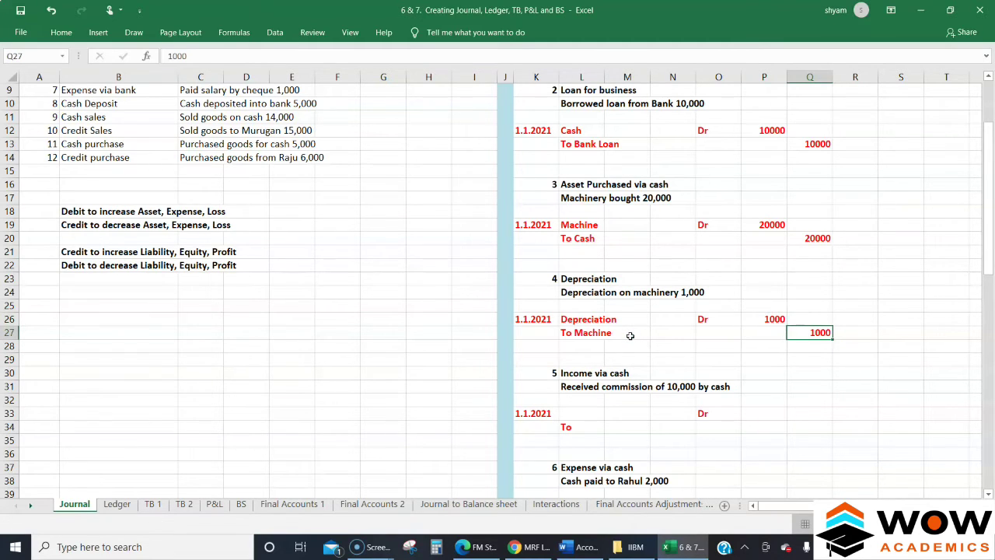
# Check the To Machine line in L27 against the rule for decreasing assets in B19.
pyautogui.press('Left')
pyautogui.press('Left')
pyautogui.press('Left')
pyautogui.press('Left')
pyautogui.press('Left')
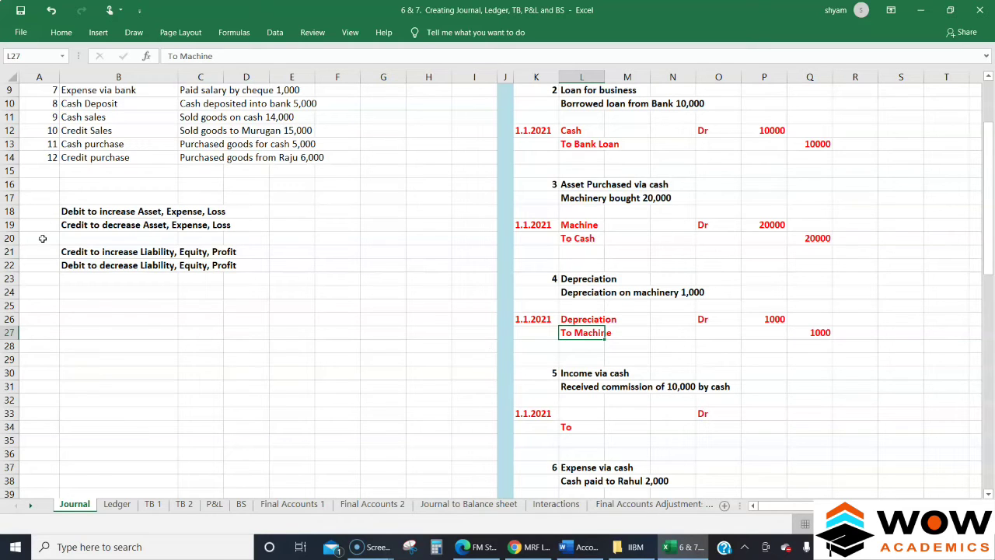
pyautogui.click(111, 229)
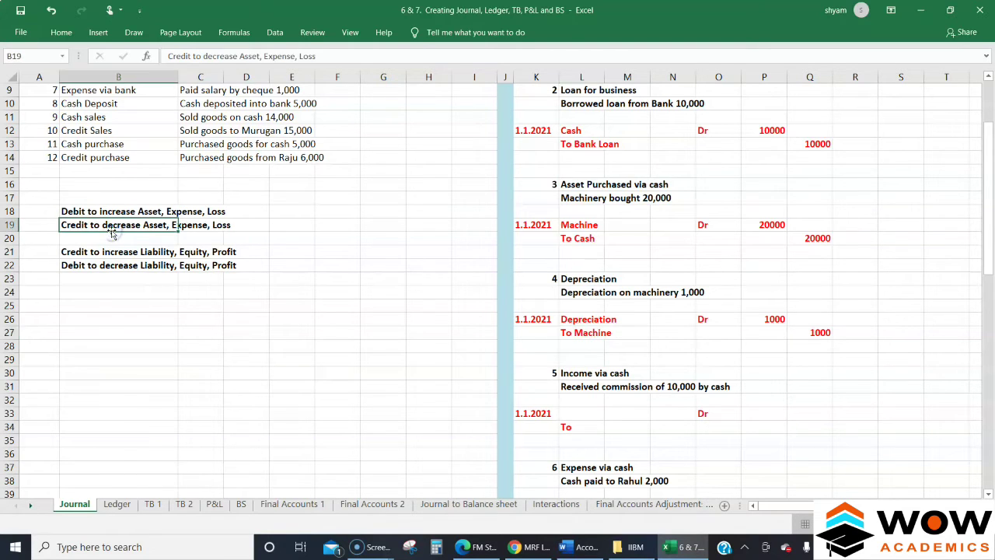
pyautogui.click(588, 336)
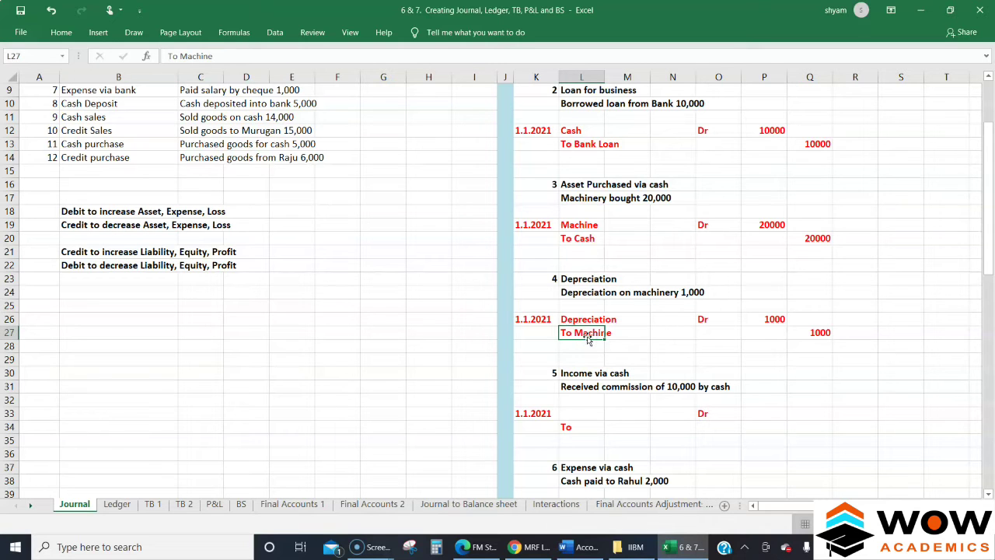
# Move the block of debit and credit rules from B18:C22 down to B36, beside the upcoming journal entries.
pyautogui.scroll(-2, 588, 340)
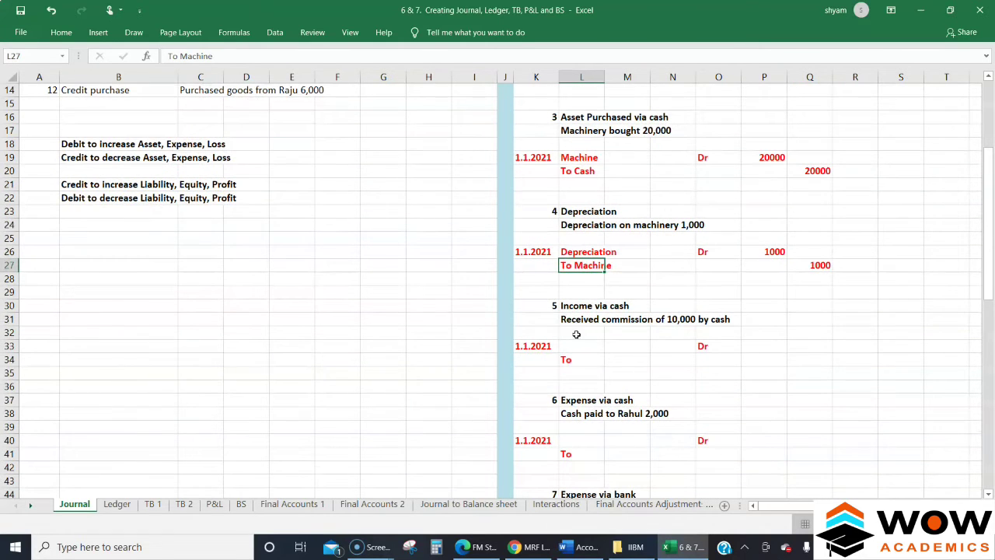
pyautogui.click(89, 152)
pyautogui.click(88, 147)
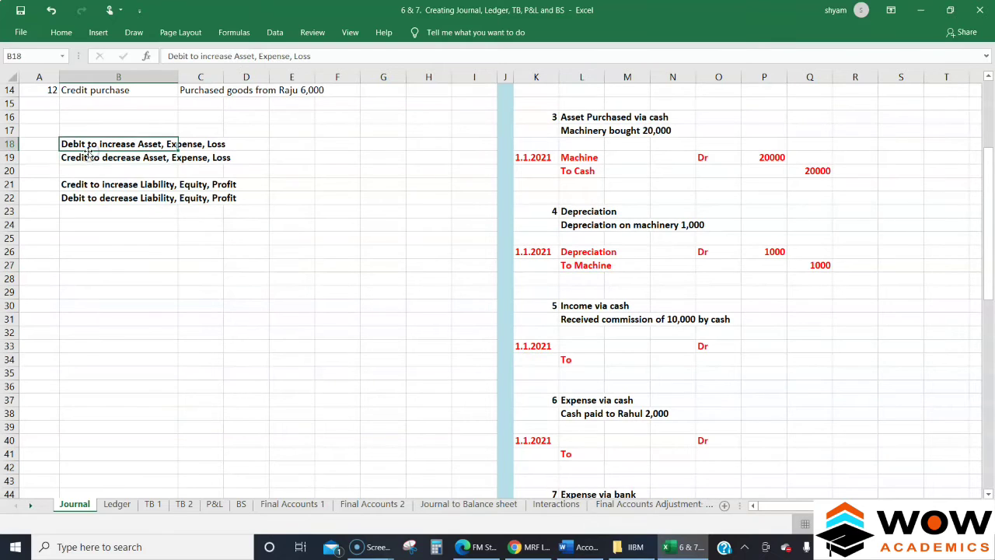
pyautogui.hotkey('shift', 'Down')
pyautogui.hotkey('shift', 'Down')
pyautogui.hotkey('shift', 'Down')
pyautogui.hotkey('shift', 'Down')
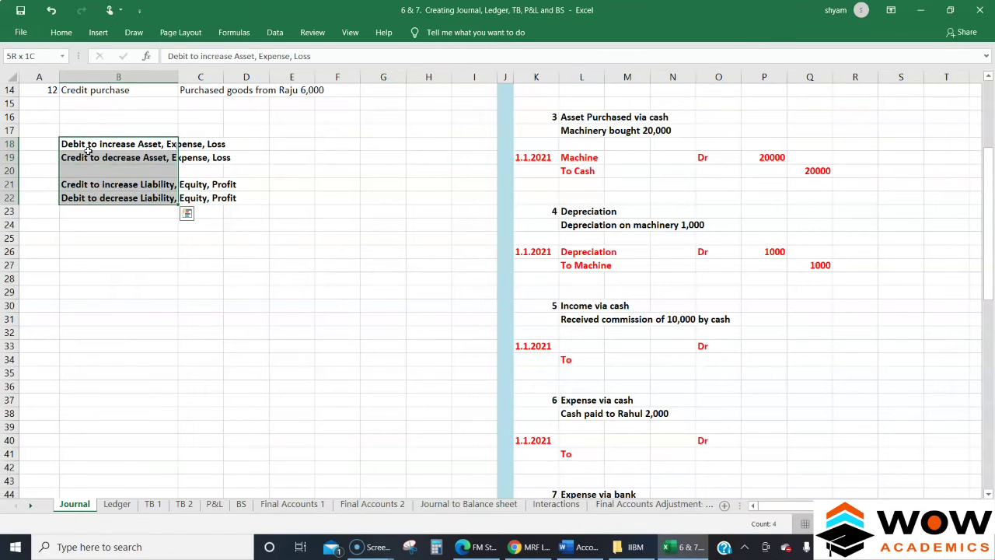
pyautogui.hotkey('shift', 'Right')
pyautogui.hotkey('ctrl', 'c')
pyautogui.press('Down')
pyautogui.press('Down')
pyautogui.press('Down')
pyautogui.press('Down')
pyautogui.press('Down')
pyautogui.press('Down')
pyautogui.press('Down')
pyautogui.press('Down')
pyautogui.press('Down')
pyautogui.press('Down')
pyautogui.press('Down')
pyautogui.press('Down')
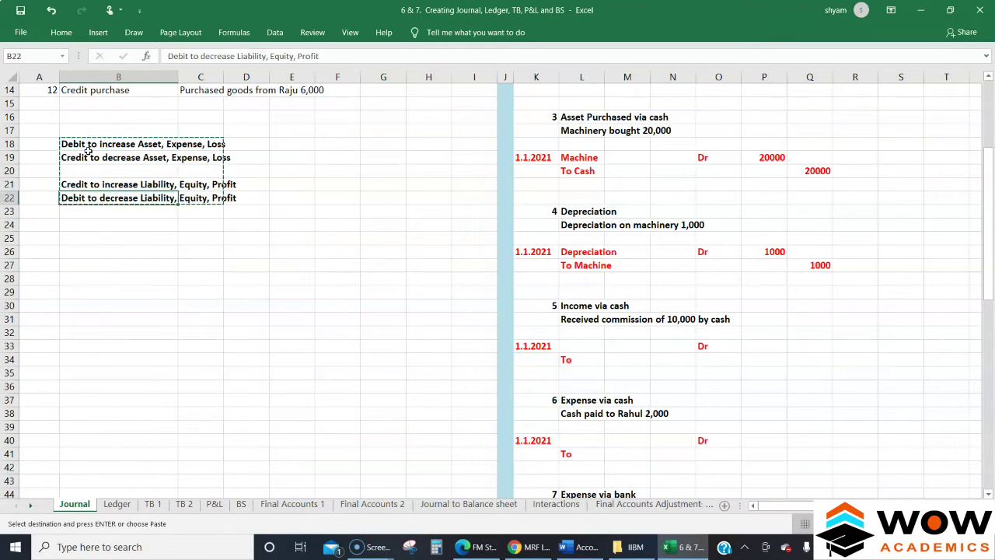
pyautogui.press('Down')
pyautogui.press('Down')
pyautogui.press('Down')
pyautogui.press('Down')
pyautogui.press('Down')
pyautogui.press('Down')
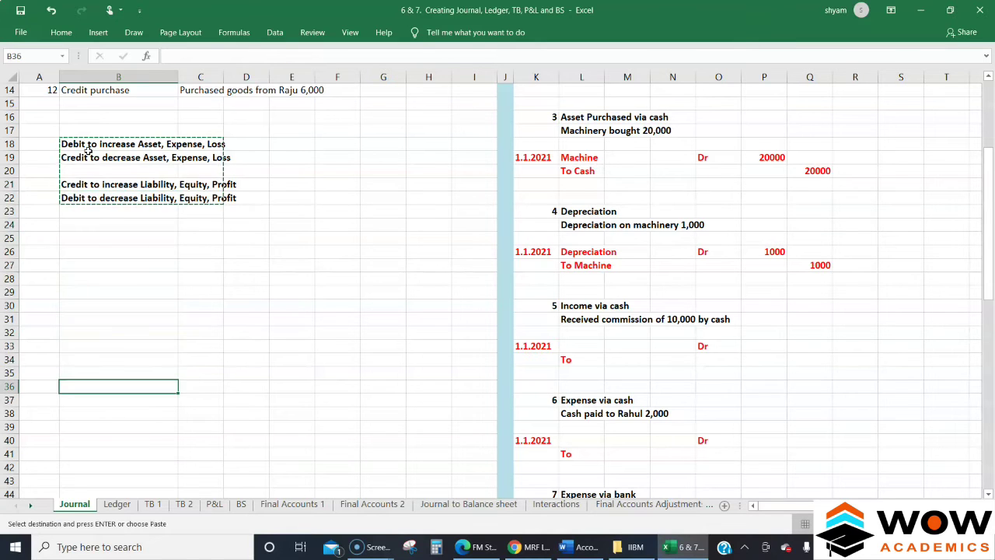
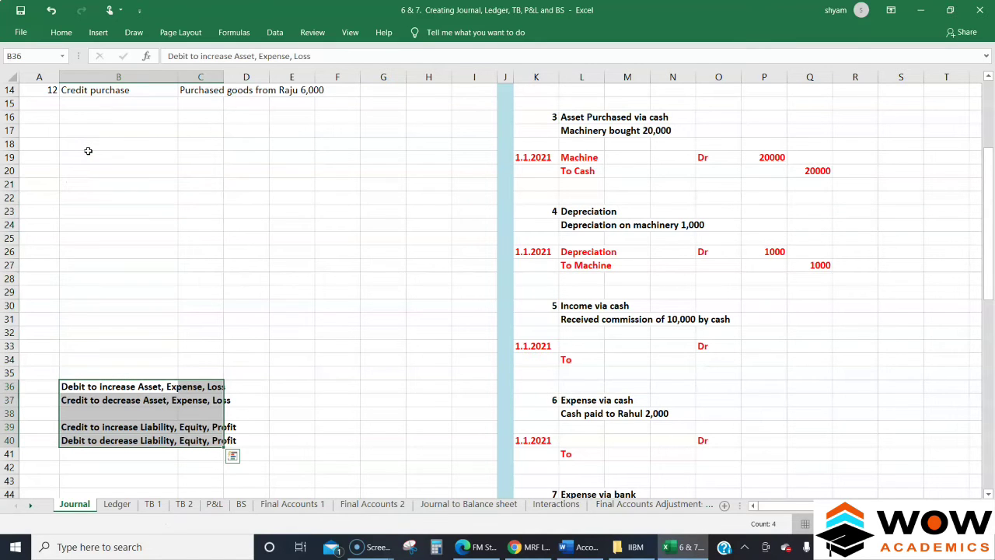
# Enter Cash in L33 as the debit account of the commission received entry.
pyautogui.scroll(-4, 88, 150)
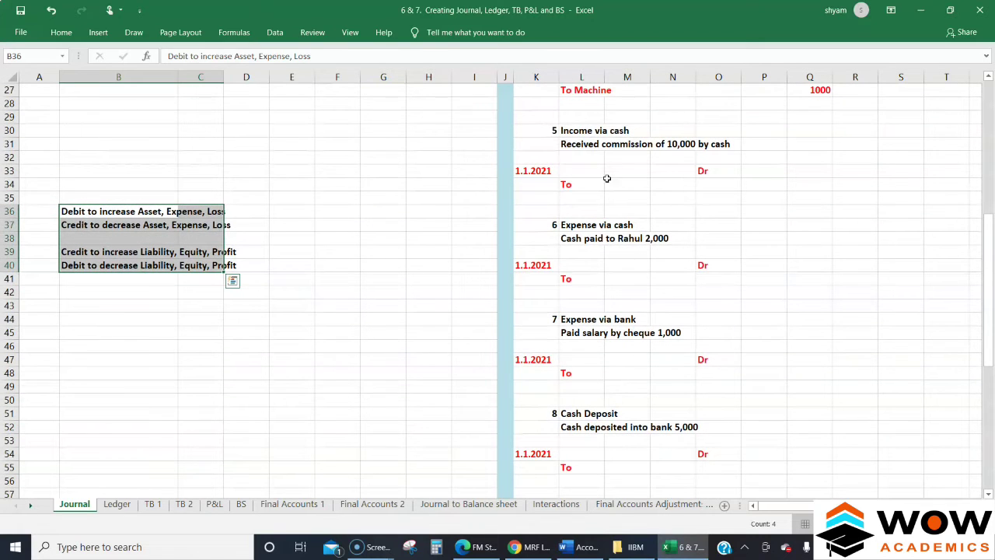
pyautogui.click(569, 169)
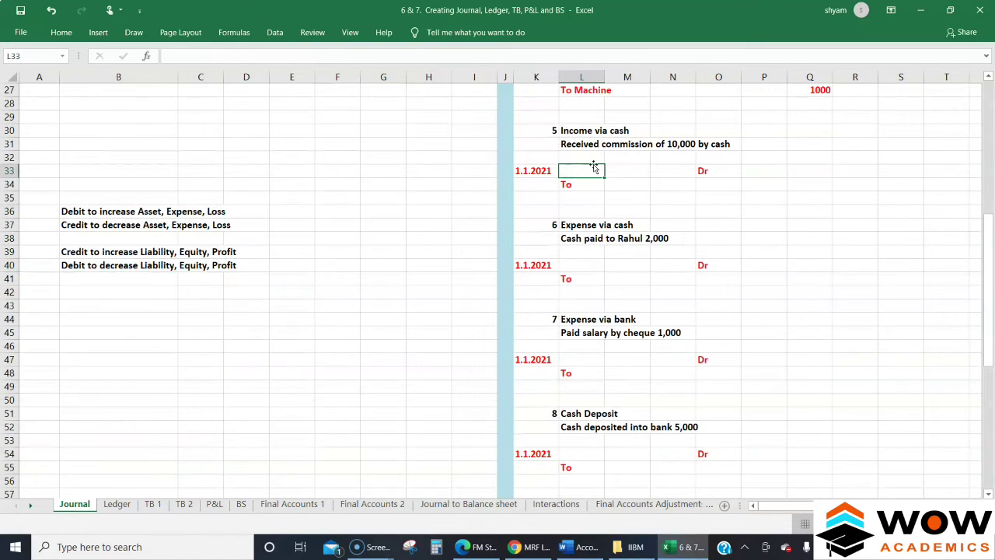
pyautogui.click(576, 132)
pyautogui.click(579, 145)
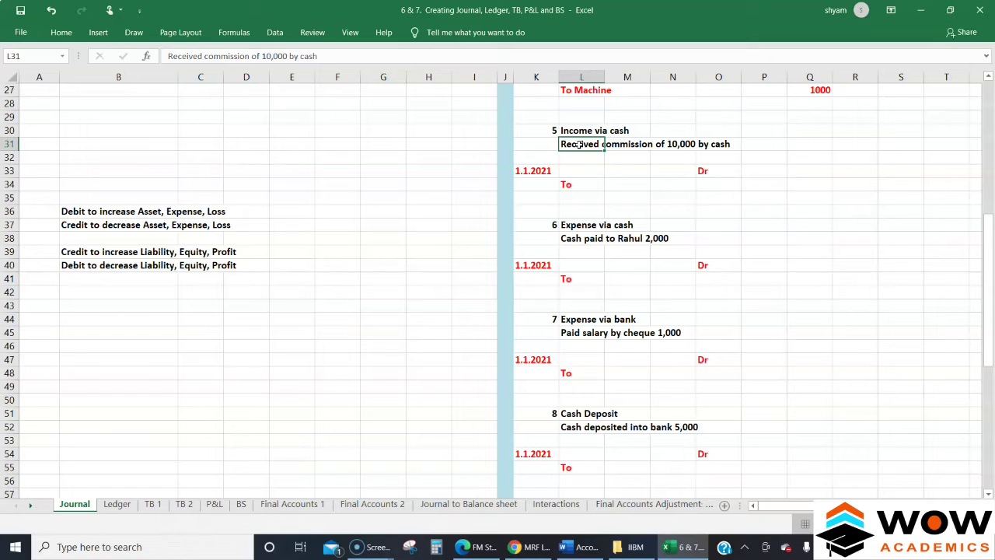
pyautogui.press('Down')
pyautogui.press('Down')
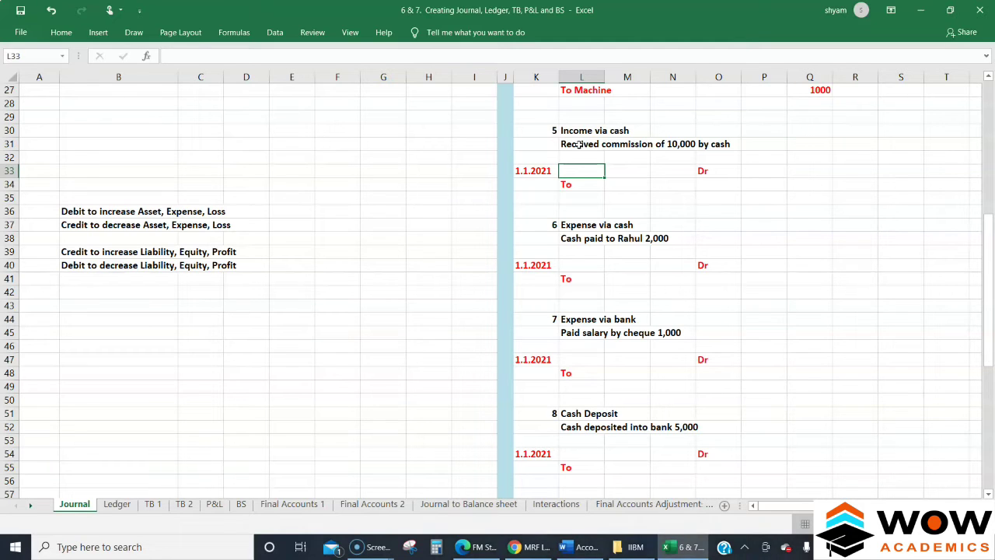
pyautogui.click(710, 170)
pyautogui.click(600, 171)
pyautogui.write('Cash')
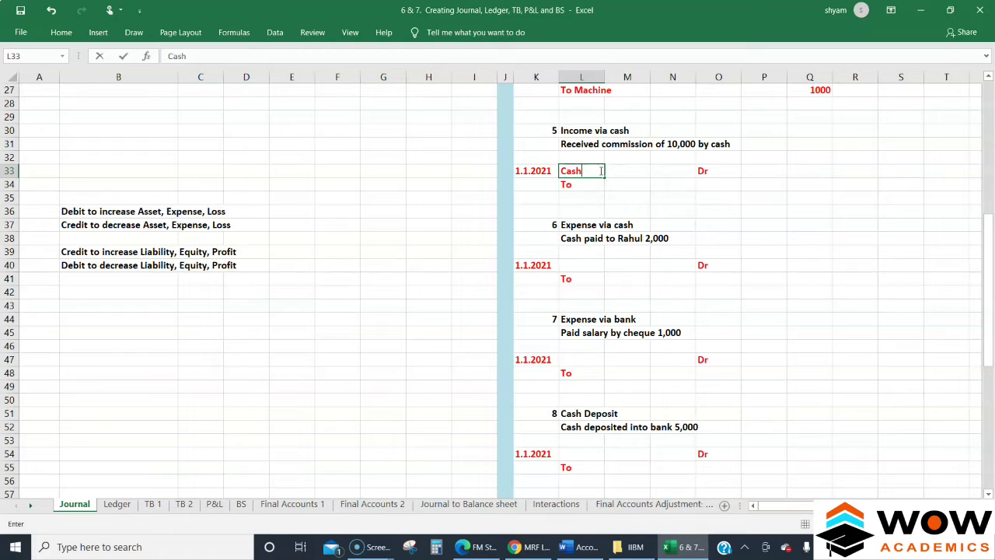
pyautogui.press('Return')
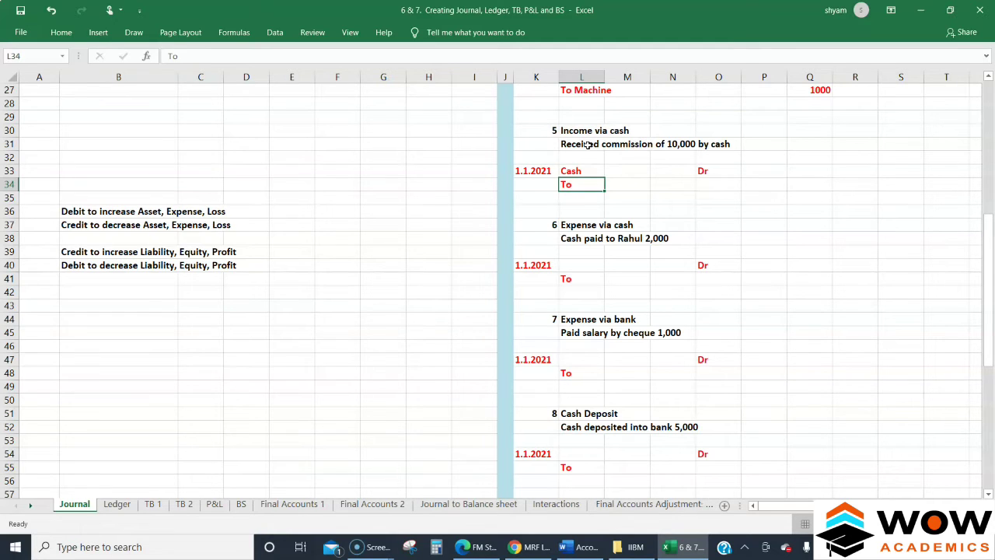
# Replace Equity with Income in the rule for increasing liabilities in B39.
pyautogui.click(93, 251)
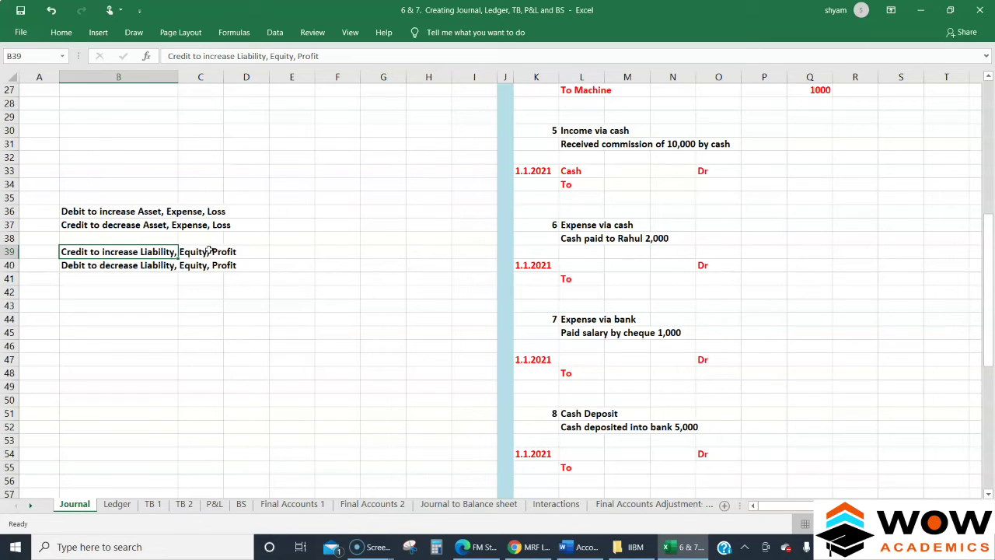
pyautogui.doubleClick(144, 252)
pyautogui.hotkey('ctrl', 'Right')
pyautogui.hotkey('ctrl', 'Right')
pyautogui.hotkey('ctrl', 'shift', 'Left')
pyautogui.write('Income')
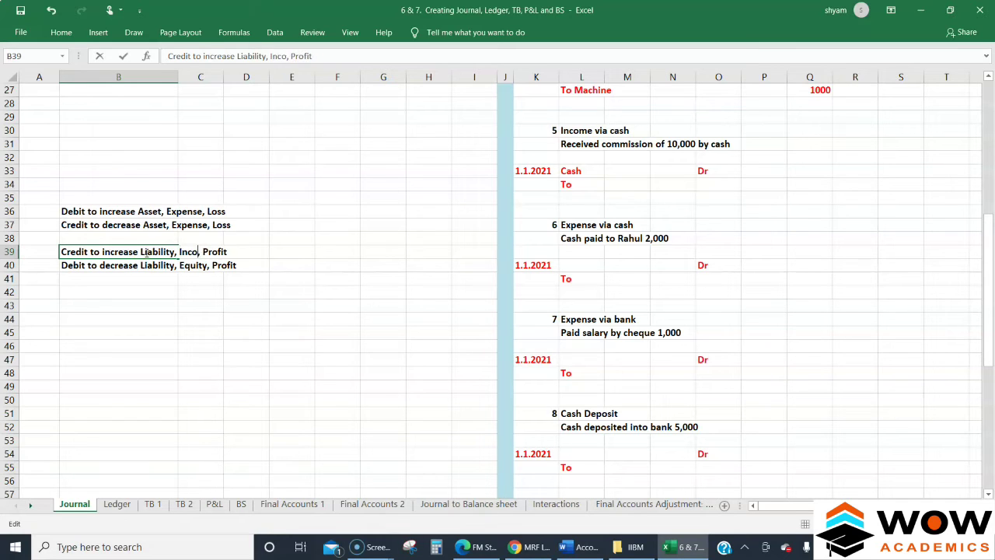
pyautogui.press('Return')
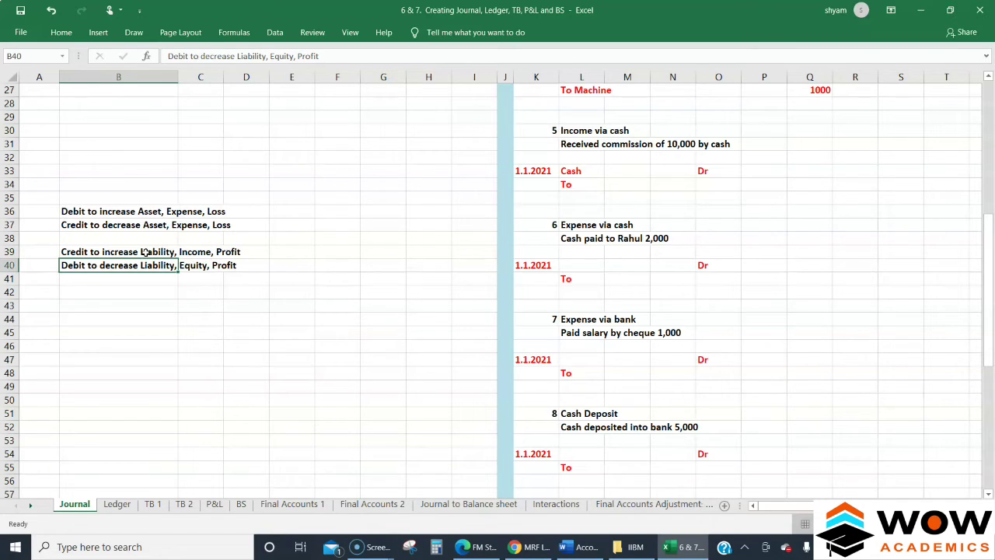
# Replace Equity with Income in the rule for decreasing liabilities in B40.
pyautogui.doubleClick(115, 267)
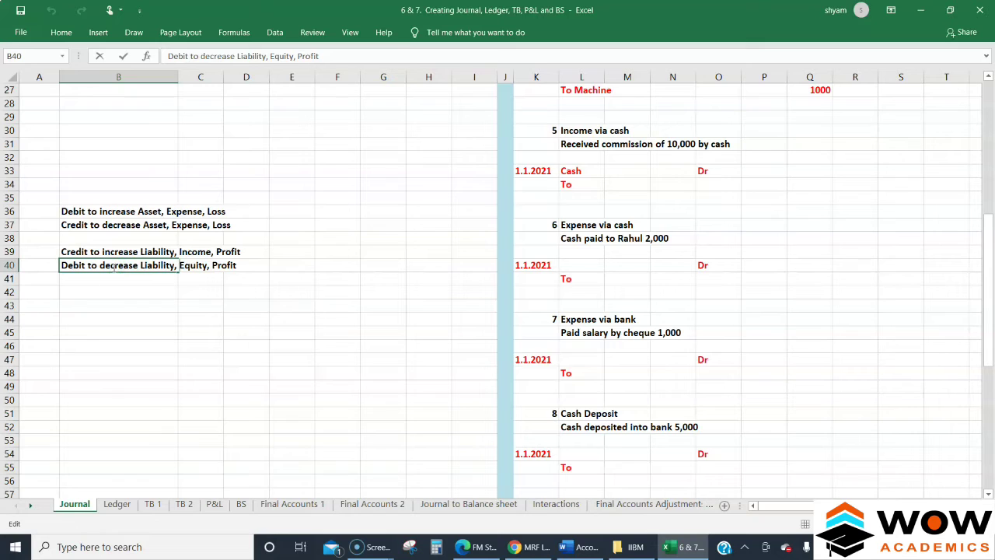
pyautogui.hotkey('ctrl', 'Right')
pyautogui.hotkey('ctrl', 'Right')
pyautogui.hotkey('ctrl', 'shift', 'Right')
pyautogui.write('Income')
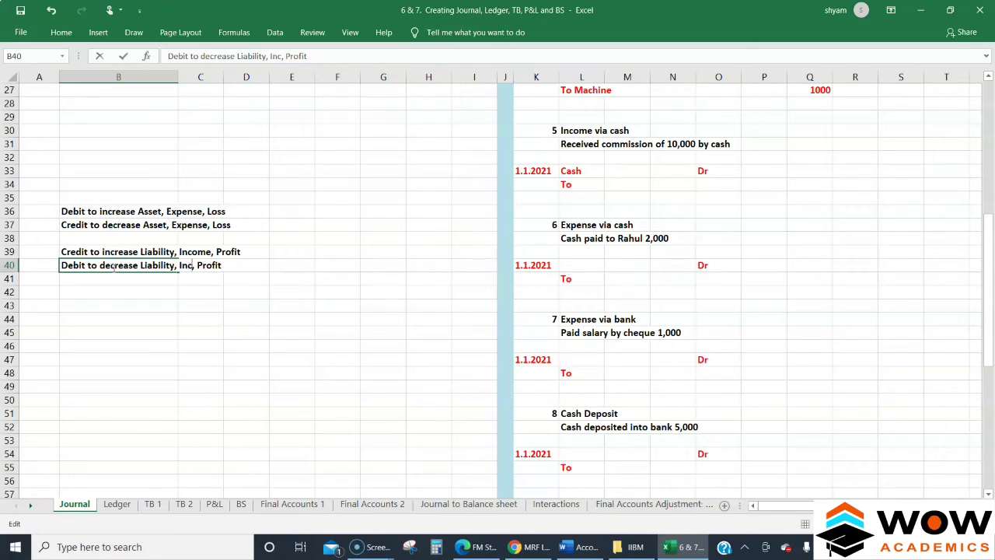
pyautogui.click(126, 302)
# Check the rules for increasing assets and income, and complete the credit line in L34 as To Commission.
pyautogui.click(164, 210)
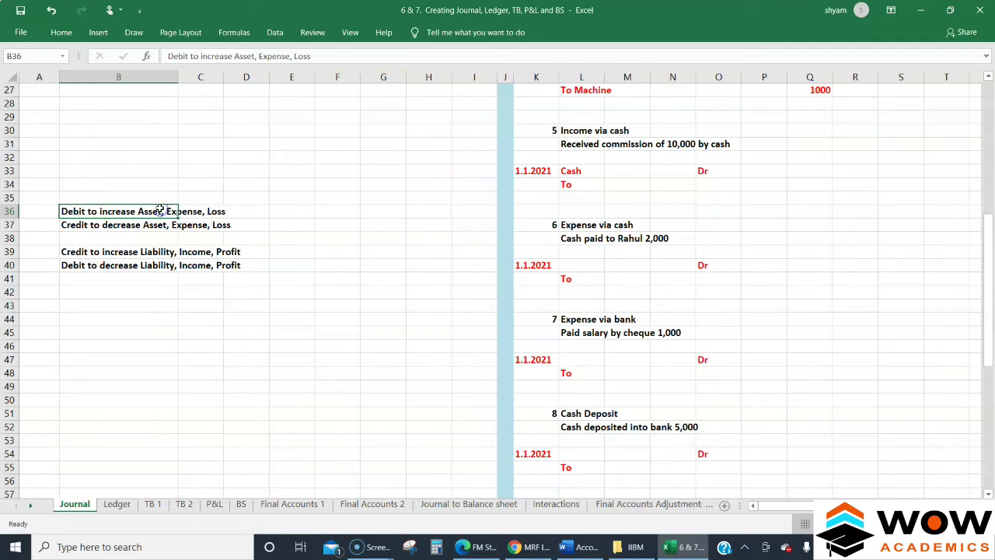
pyautogui.click(185, 253)
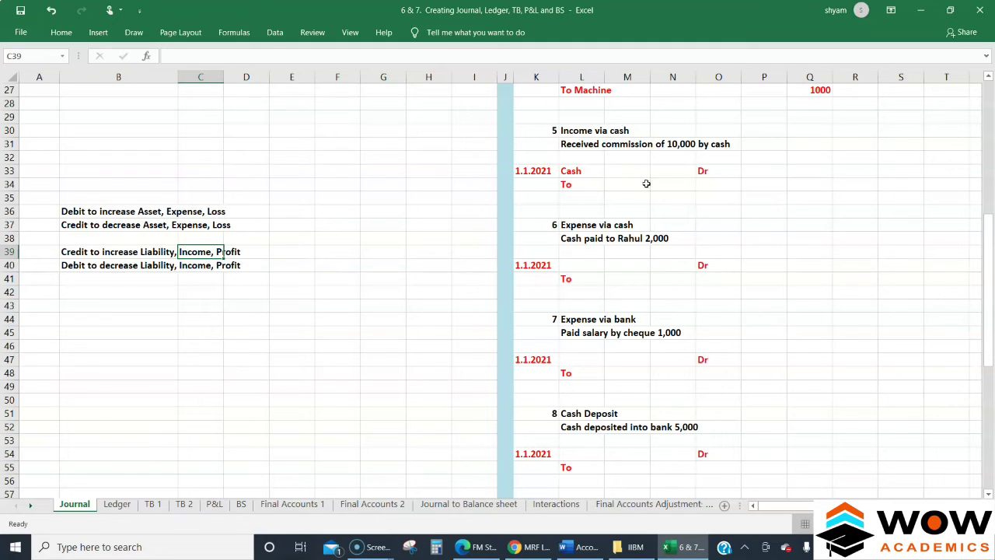
pyautogui.click(597, 186)
pyautogui.doubleClick(596, 185)
pyautogui.write('C')
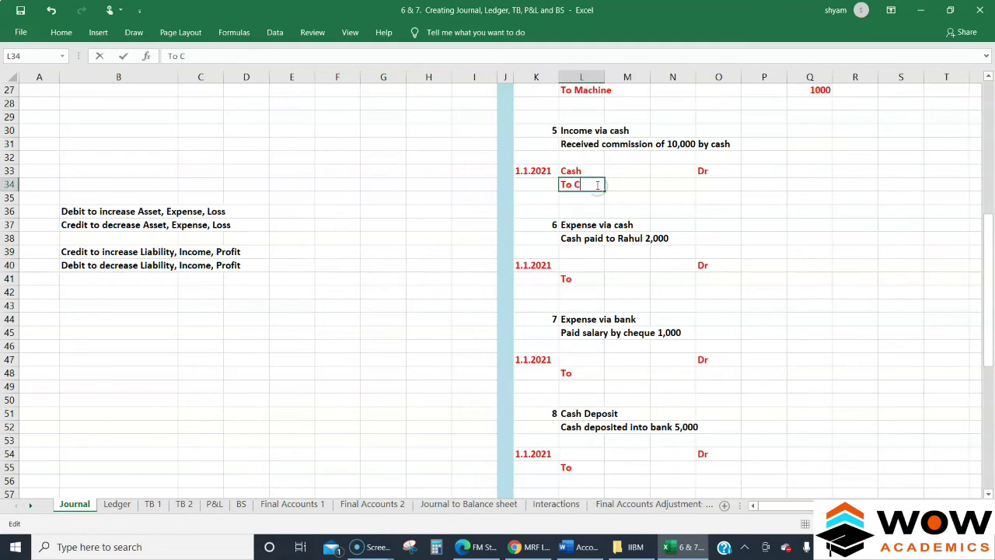
pyautogui.write('ommission')
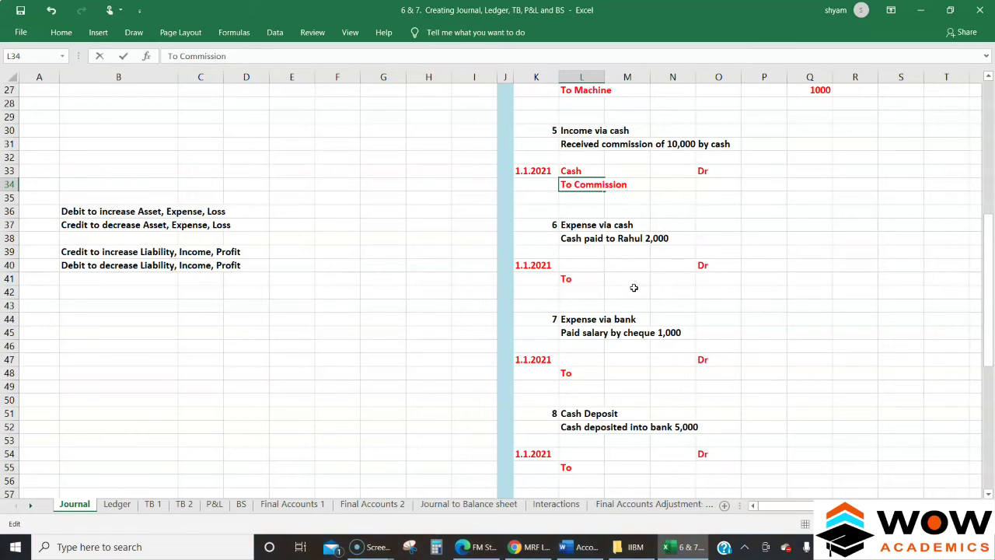
pyautogui.press('Return')
# Enter 10000 as the debit amount of the Cash line in P33.
pyautogui.press('Up')
pyautogui.press('Up')
pyautogui.press('Down')
pyautogui.press('Up')
pyautogui.press('Up')
pyautogui.press('Down')
pyautogui.press('Right')
pyautogui.press('Right')
pyautogui.press('Right')
pyautogui.press('Right')
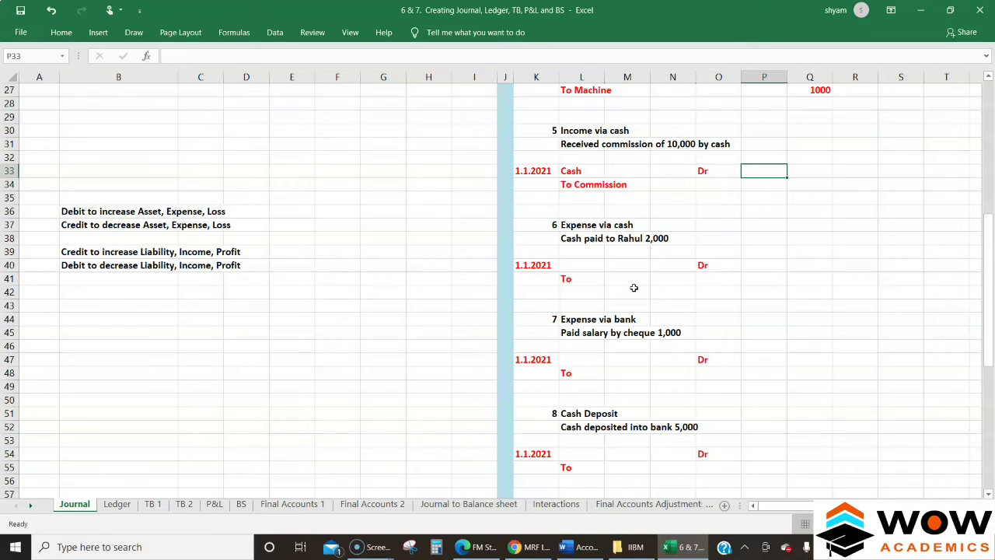
pyautogui.write('10000')
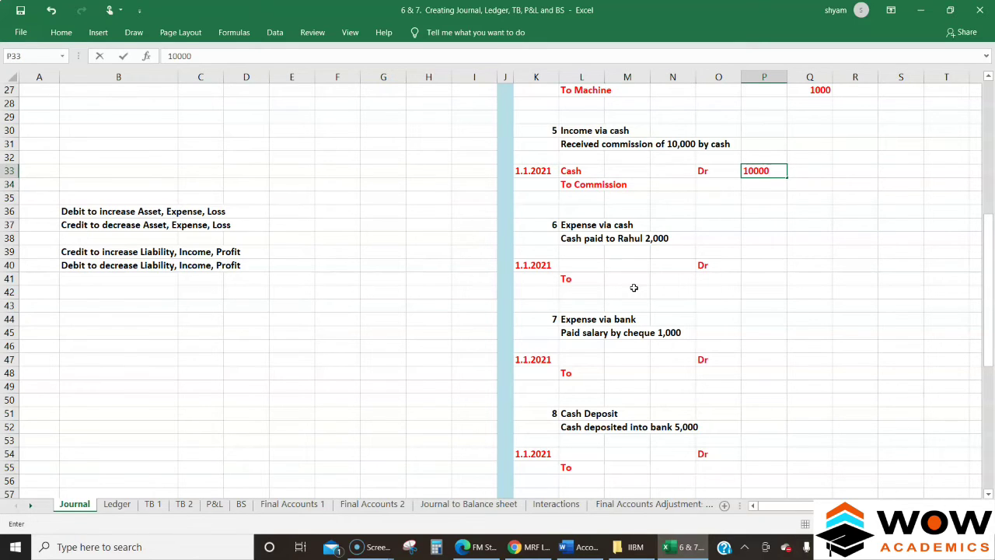
pyautogui.press('Return')
# Copy the debit amount from P33 into the Credit column at Q34 for the To Commission line.
pyautogui.press('Up')
pyautogui.hotkey('ctrl', 'c')
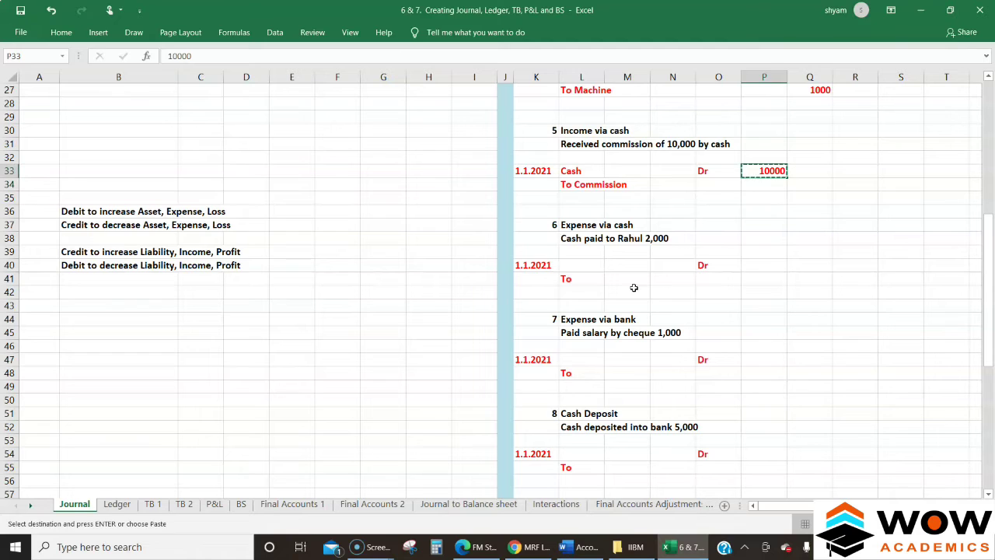
pyautogui.press('Down')
pyautogui.press('Right')
pyautogui.hotkey('ctrl', 'v')
pyautogui.press('Escape')
# Review transaction 6, Expense via cash, and complete its credit line in L41 as To Cash.
pyautogui.press('Down')
pyautogui.press('Down')
pyautogui.press('Down')
pyautogui.press('Down')
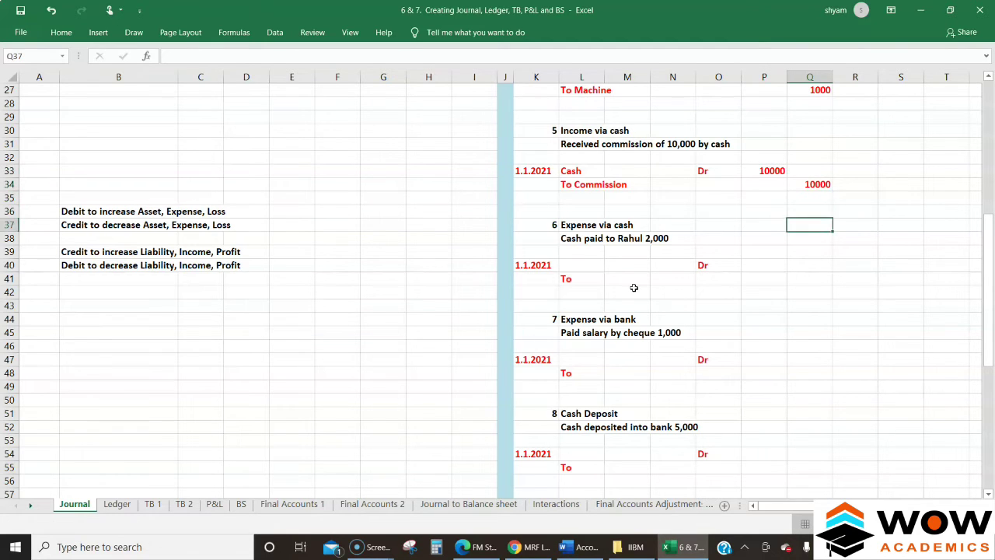
pyautogui.press('Left')
pyautogui.press('Left')
pyautogui.press('Left')
pyautogui.press('Left')
pyautogui.press('Left')
pyautogui.press('Left')
pyautogui.press('Right')
pyautogui.press('Up')
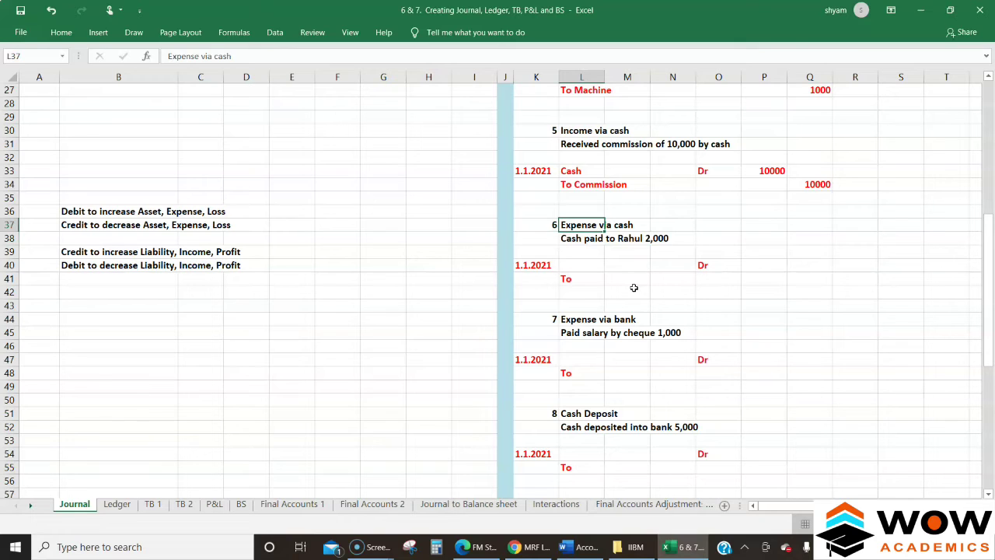
pyautogui.press('Down')
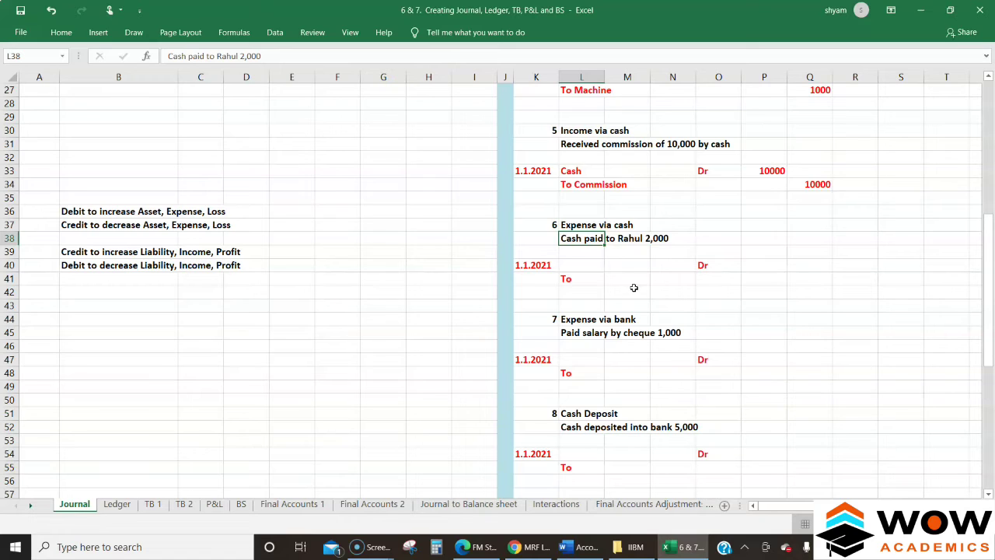
pyautogui.press('Down')
pyautogui.press('Down')
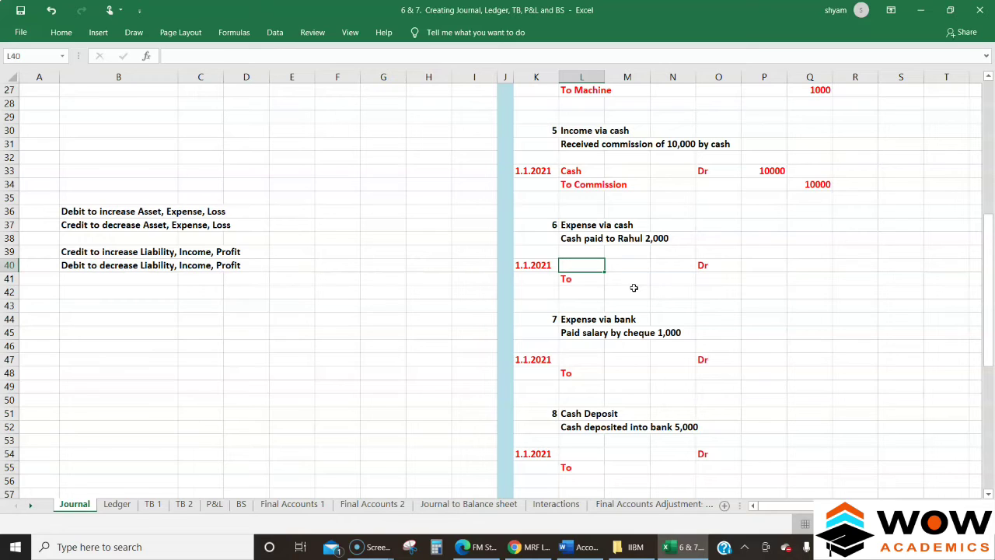
pyautogui.press('Down')
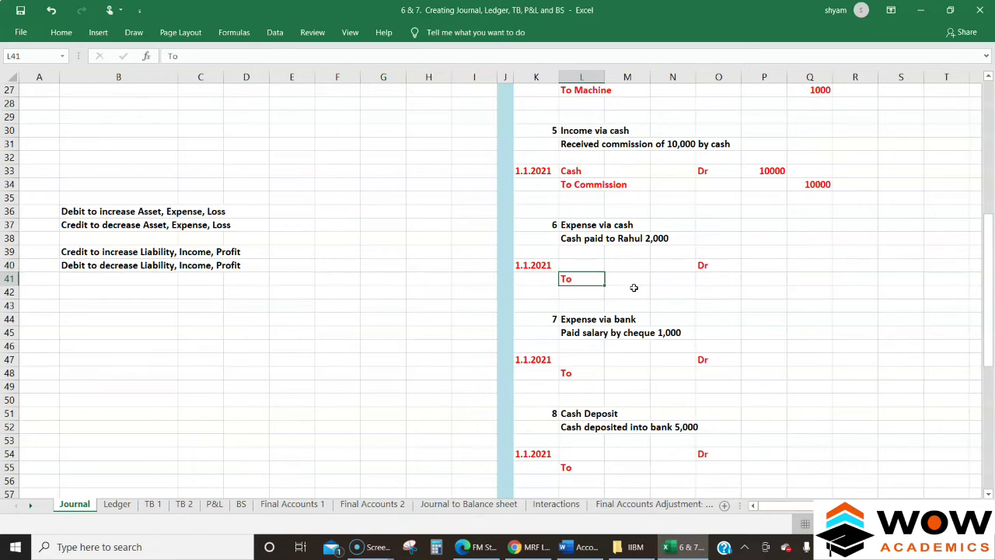
pyautogui.doubleClick(586, 283)
pyautogui.write('Cash')
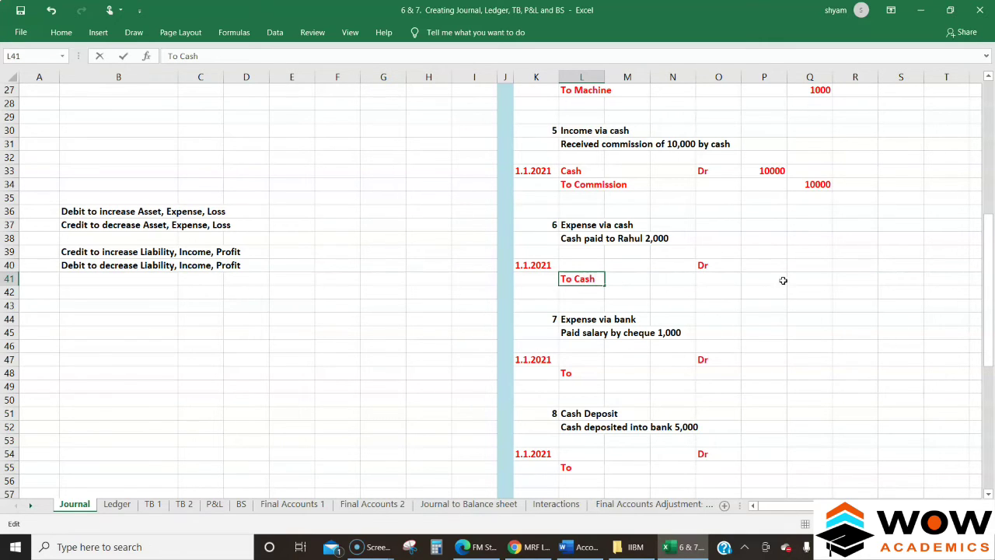
# Enter 2000 as the credit amount of the To Cash line in Q41.
pyautogui.click(810, 279)
pyautogui.write('2000')
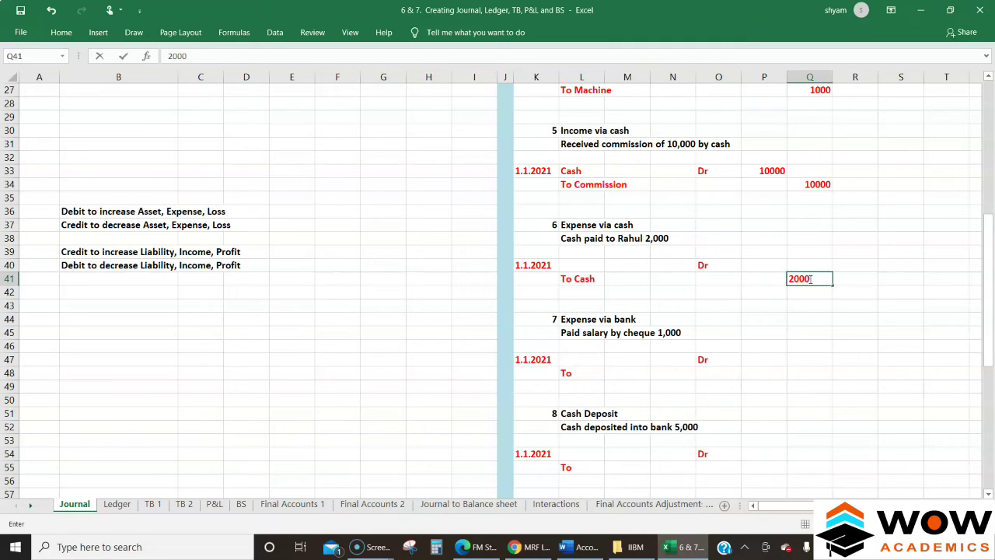
pyautogui.press('Return')
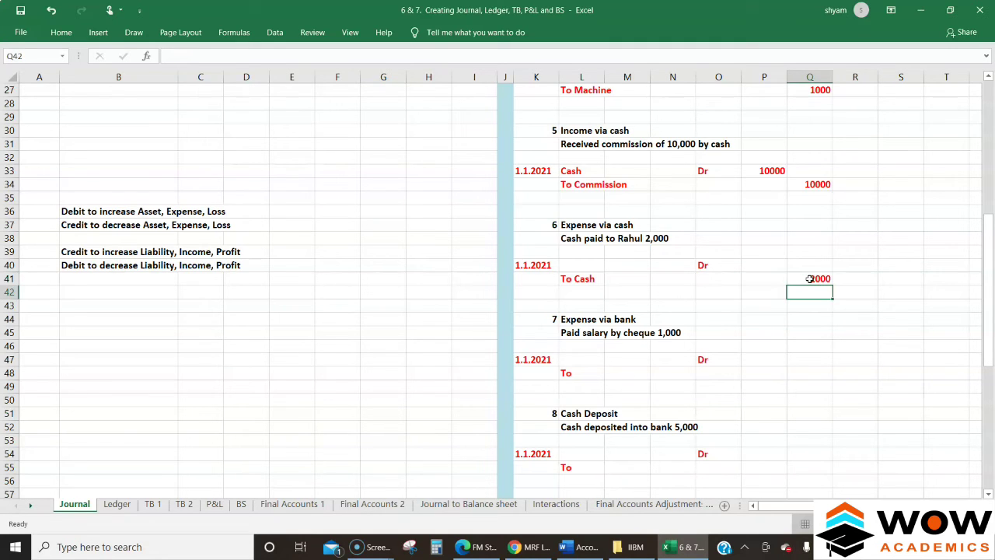
# Check the rule for increasing assets and expenses in B36, and enter the payee's name from transaction 6 as the debit account in L40.
pyautogui.click(592, 227)
pyautogui.click(580, 241)
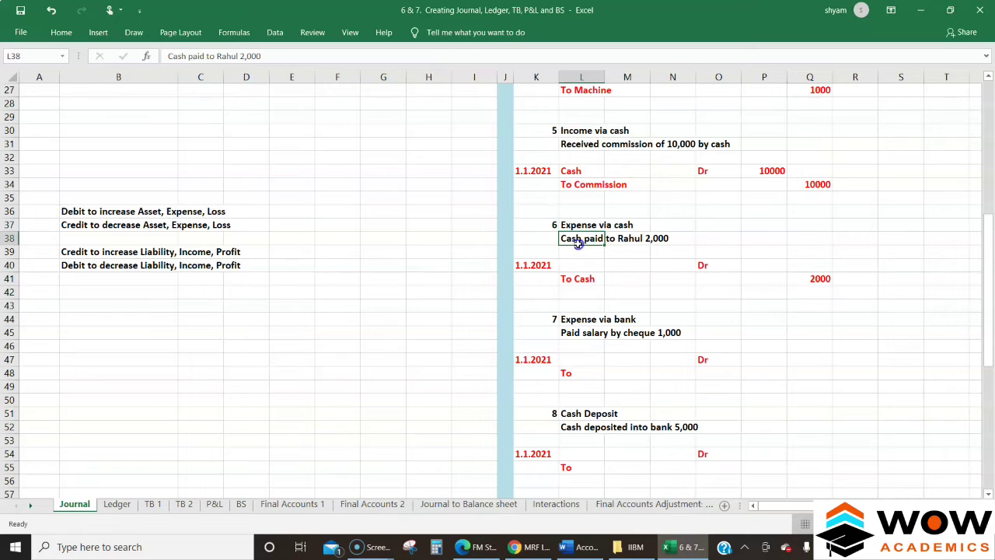
pyautogui.click(73, 217)
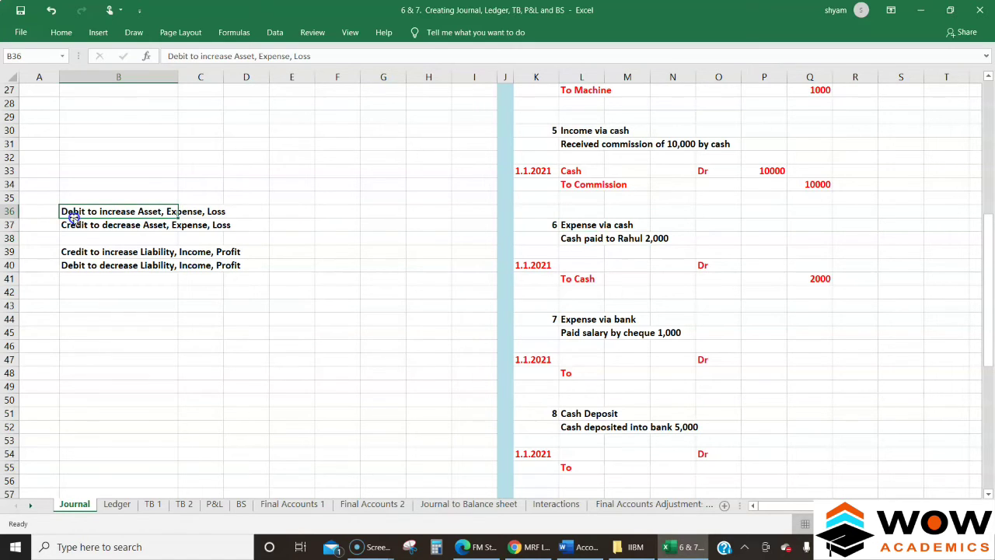
pyautogui.click(579, 265)
pyautogui.write('Rahul')
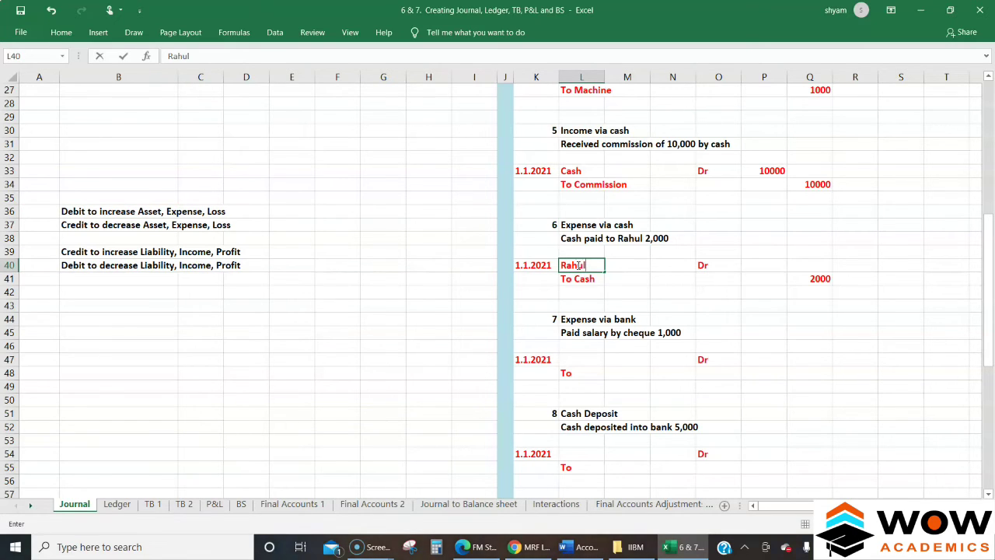
pyautogui.press('Return')
# Copy the 2000 credit amount from Q41 into the Debit column at P40.
pyautogui.press('Right')
pyautogui.press('Right')
pyautogui.press('Right')
pyautogui.press('Right')
pyautogui.press('Right')
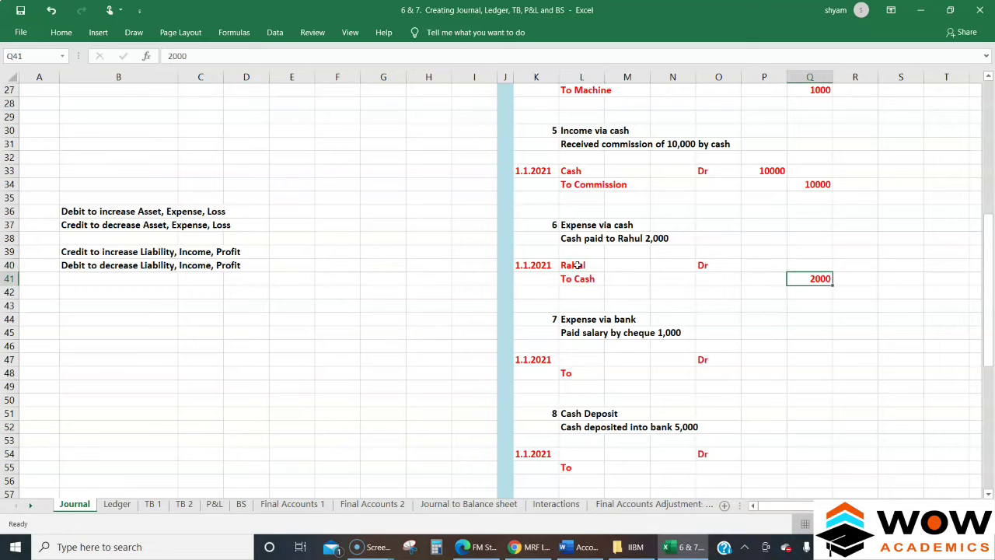
pyautogui.hotkey('ctrl', 'c')
pyautogui.press('Up')
pyautogui.press('Left')
pyautogui.hotkey('ctrl', 'v')
pyautogui.press('Return')
# Complete the credit line of the salary payment entry in L48 as To Bank.
pyautogui.press('Down')
pyautogui.press('Down')
pyautogui.press('Down')
pyautogui.press('Down')
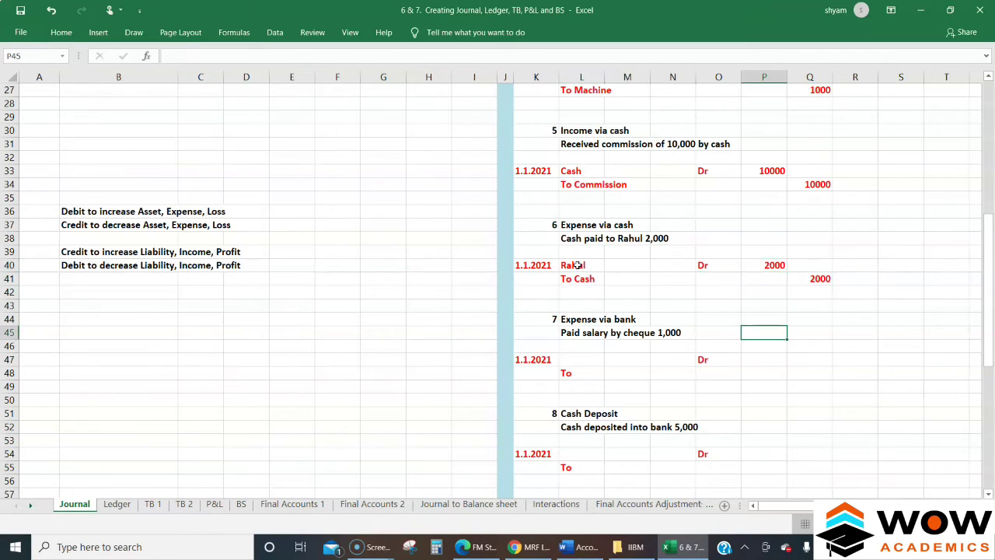
pyautogui.press('Down')
pyautogui.press('Left')
pyautogui.press('Left')
pyautogui.press('Left')
pyautogui.press('Left')
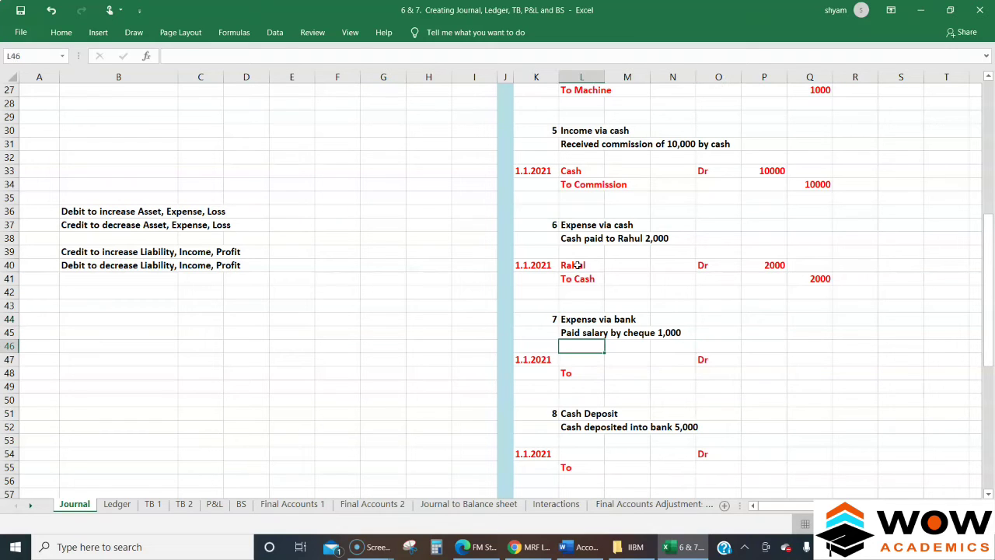
pyautogui.press('Down')
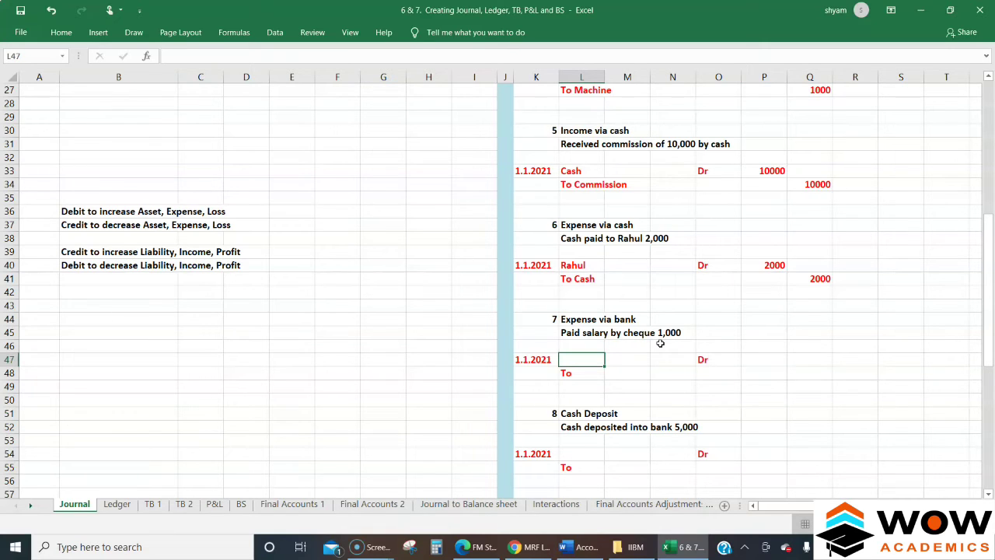
pyautogui.doubleClick(592, 373)
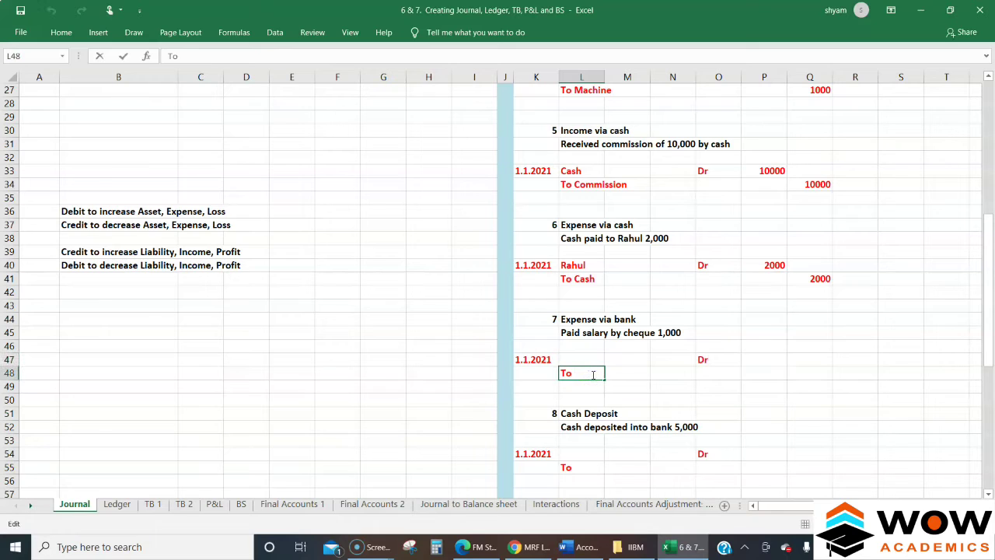
pyautogui.write('Bank')
# Enter Salary in L47 as the debit account of the salary payment entry.
pyautogui.click(578, 357)
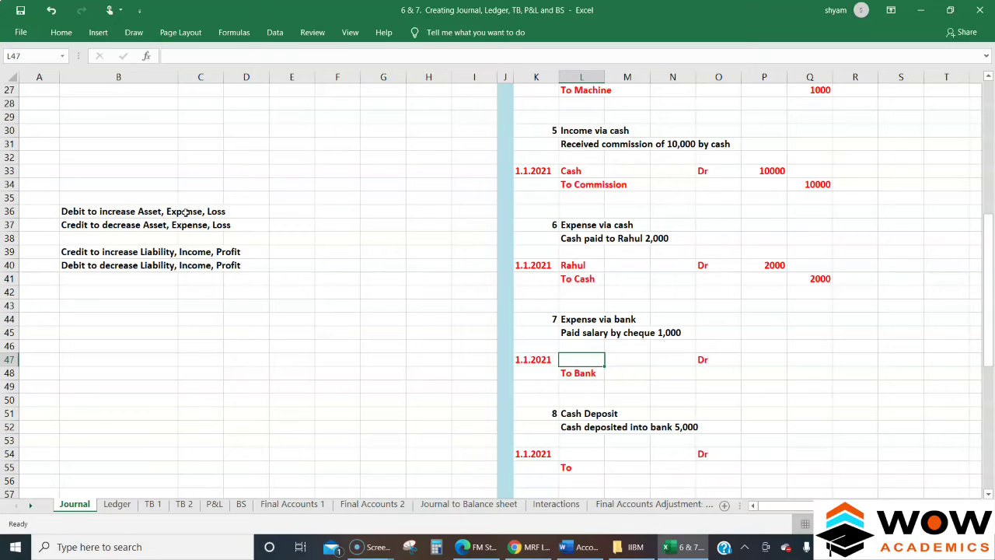
pyautogui.write('Salary')
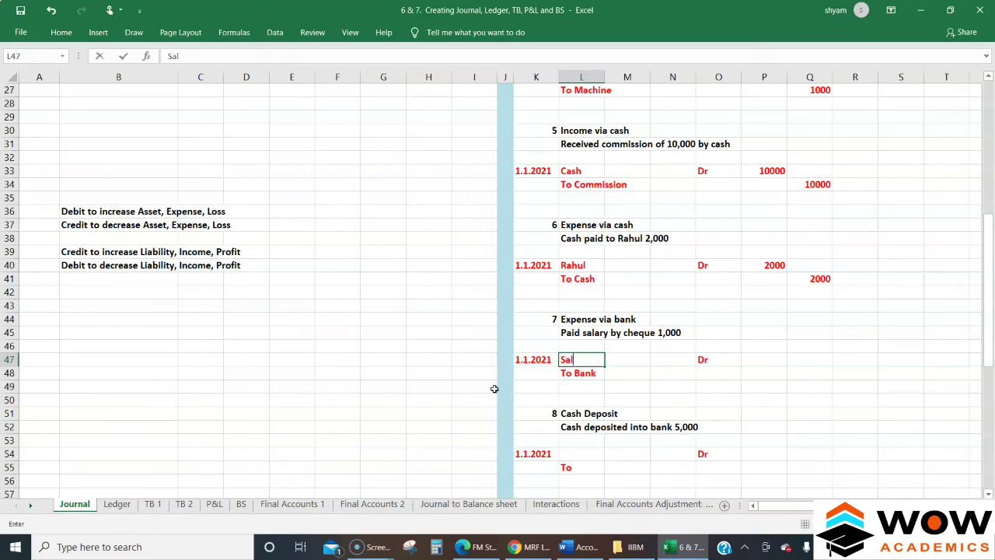
pyautogui.press('Return')
pyautogui.press('Up')
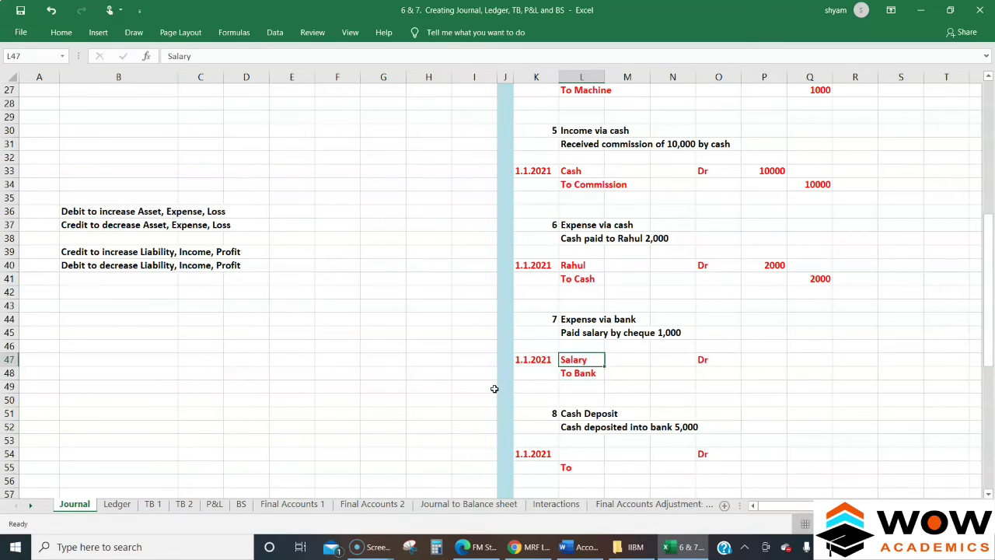
# Enter 1000 as the debit amount of the Salary line in P47.
pyautogui.press('Right')
pyautogui.press('Right')
pyautogui.press('Right')
pyautogui.press('Right')
pyautogui.write('10000')
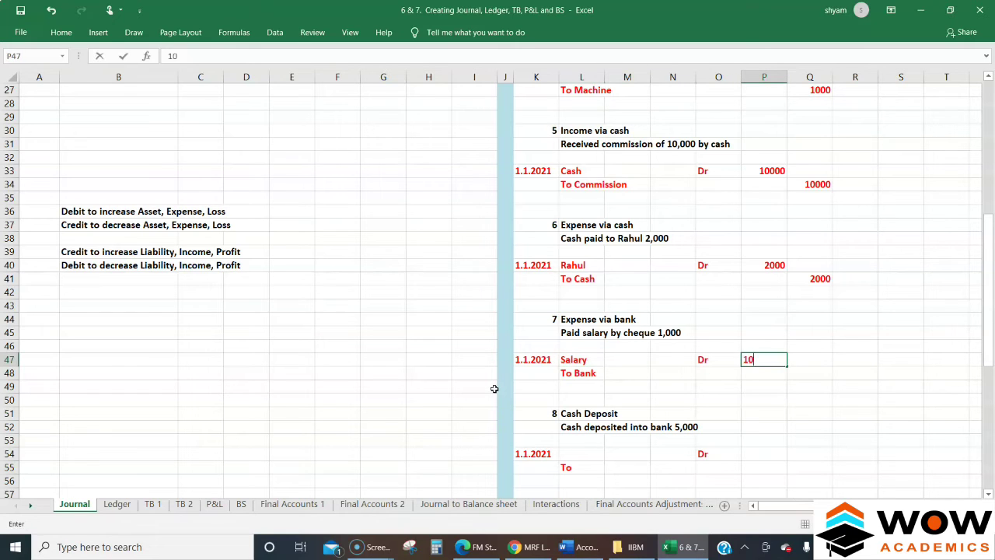
pyautogui.press('BackSpace')
pyautogui.press('Return')
# Copy the debit amount from P47 into the Credit column at Q48 for the To Bank line.
pyautogui.press('Up')
pyautogui.hotkey('ctrl', 'c')
pyautogui.press('Down')
pyautogui.press('Right')
pyautogui.press('Return')
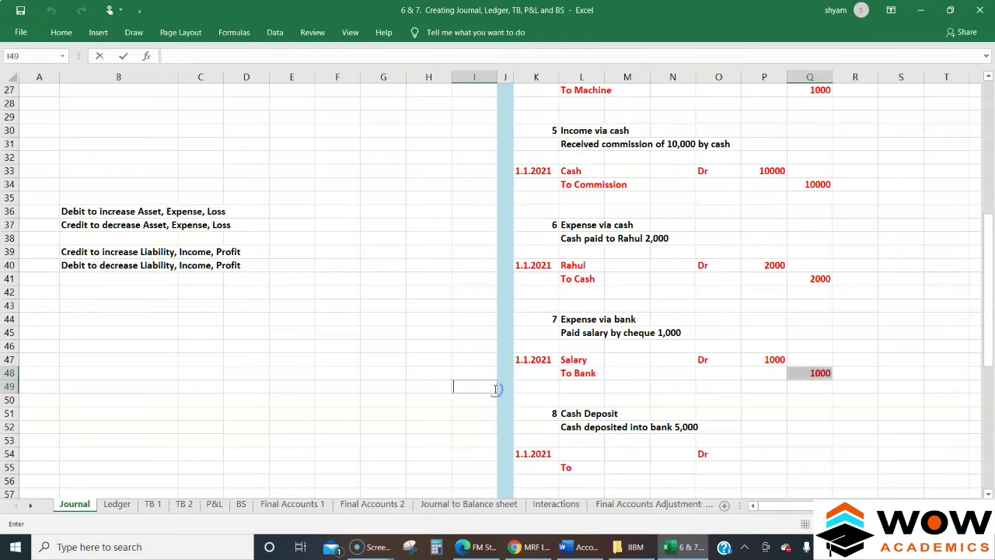
# Copy the blank dated entry template in K54:Q55 of the cash deposit transaction.
pyautogui.click(474, 427)
pyautogui.press('Right')
pyautogui.press('Right')
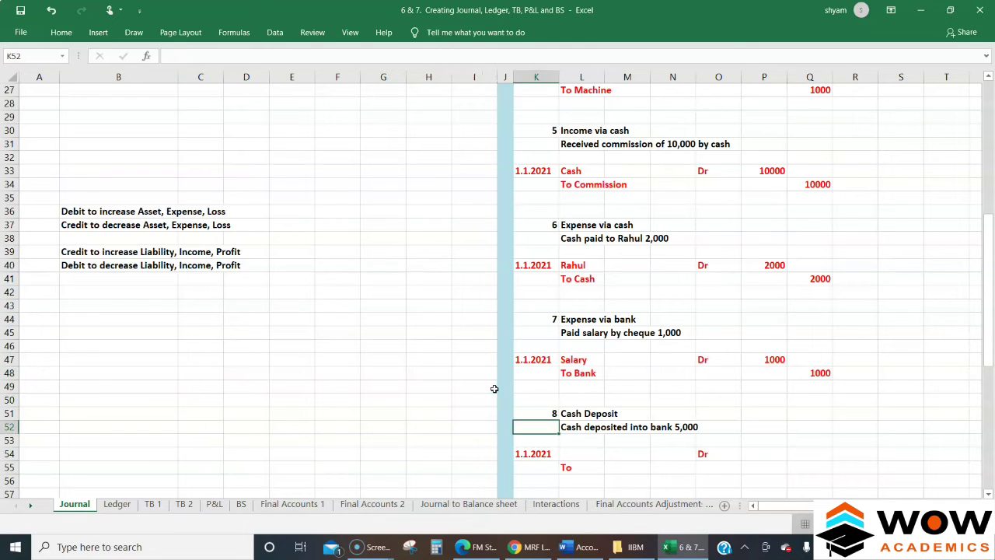
pyautogui.scroll(-5, 494, 388)
pyautogui.press('Down')
pyautogui.press('Down')
pyautogui.press('Down')
pyautogui.press('Up')
pyautogui.hotkey('shift', 'Down')
pyautogui.hotkey('shift', 'Right')
pyautogui.hotkey('shift', 'Right')
pyautogui.hotkey('shift', 'Right')
pyautogui.hotkey('shift', 'Right')
pyautogui.hotkey('shift', 'Right')
pyautogui.hotkey('shift', 'Right')
pyautogui.hotkey('ctrl', 'c')
# Paste the blank entry template at K61 under the cash sales transaction.
pyautogui.press('Down')
pyautogui.press('Down')
pyautogui.press('Down')
pyautogui.click(493, 395)
pyautogui.press('Down')
pyautogui.press('Up')
pyautogui.press('Up')
pyautogui.press('Up')
pyautogui.press('Up')
pyautogui.press('Up')
pyautogui.press('Up')
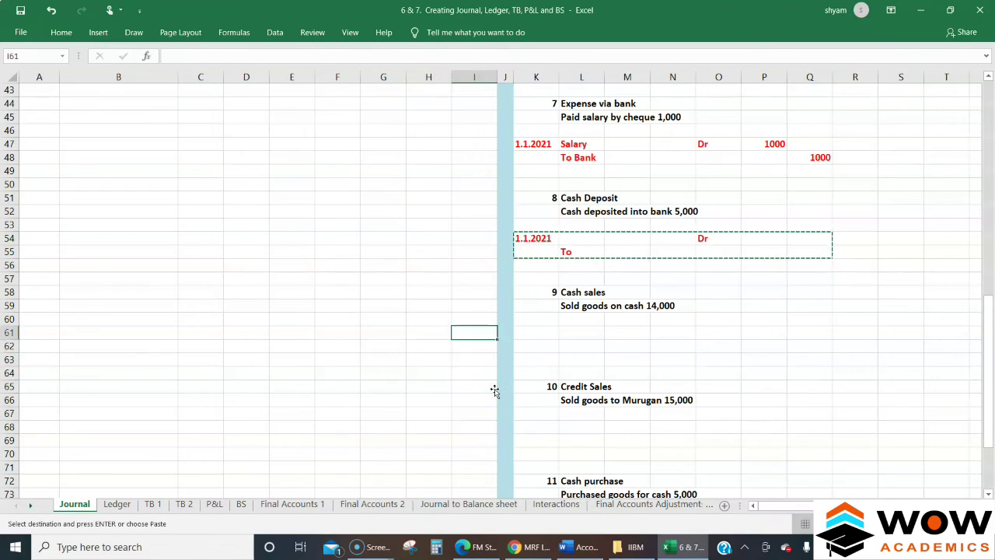
pyautogui.press('Right')
pyautogui.press('Right')
pyautogui.hotkey('ctrl', 'v')
# Paste the blank entry template at K68 under the credit sales transaction.
pyautogui.press('Down')
pyautogui.press('Down')
pyautogui.press('Down')
pyautogui.press('Down')
pyautogui.press('Down')
pyautogui.press('Down')
pyautogui.press('Down')
pyautogui.hotkey('ctrl', 'v')
# Paste the blank entry template at K75 under the cash purchase transaction.
pyautogui.press('Down')
pyautogui.press('Down')
pyautogui.press('Down')
pyautogui.press('Down')
pyautogui.press('Down')
pyautogui.press('Down')
pyautogui.press('Down')
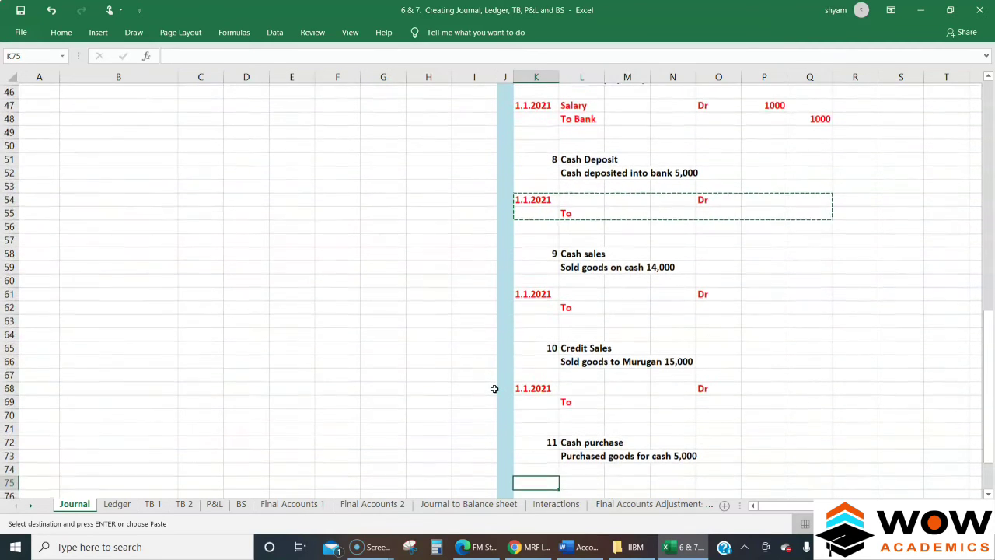
pyautogui.hotkey('ctrl', 'v')
# Paste the blank entry template at K82 under the credit purchase transaction and end the copying.
pyautogui.press('Down')
pyautogui.press('Down')
pyautogui.press('Down')
pyautogui.press('Down')
pyautogui.hotkey('ctrl', 'v')
pyautogui.press('Down')
pyautogui.press('Down')
pyautogui.press('Down')
pyautogui.press('Down')
pyautogui.press('Down')
pyautogui.press('Down')
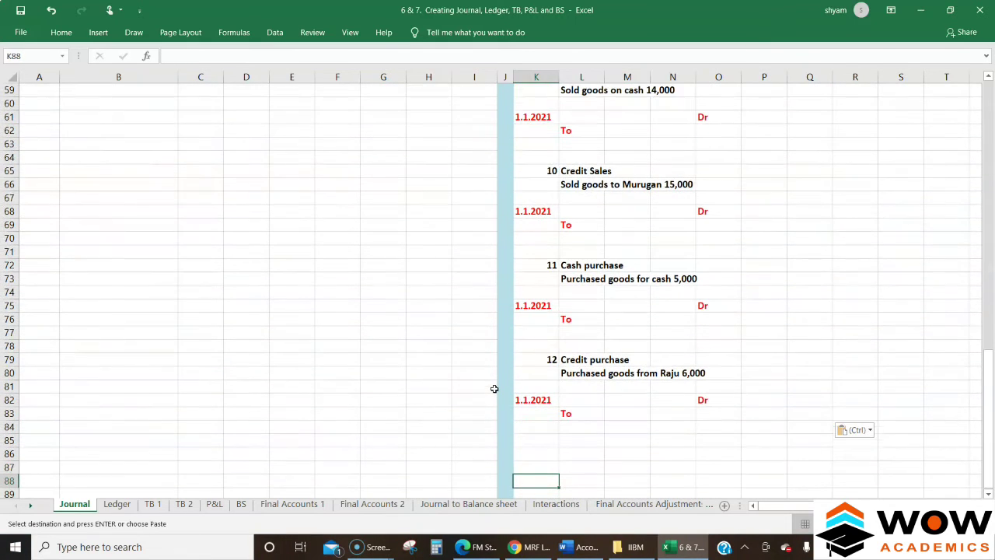
pyautogui.press('Escape')
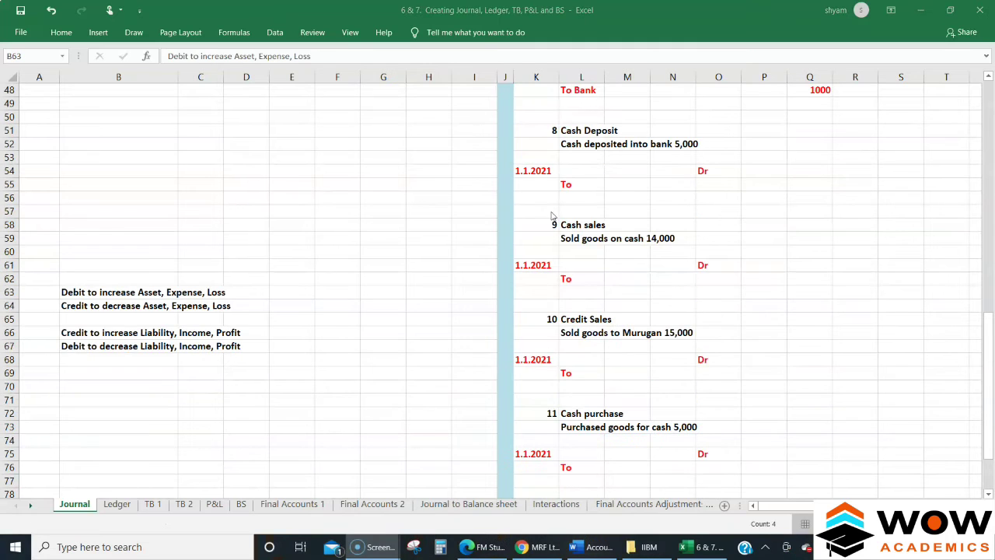
# Complete the credit line of the cash deposit entry in L55 as To Cash.
pyautogui.click(576, 130)
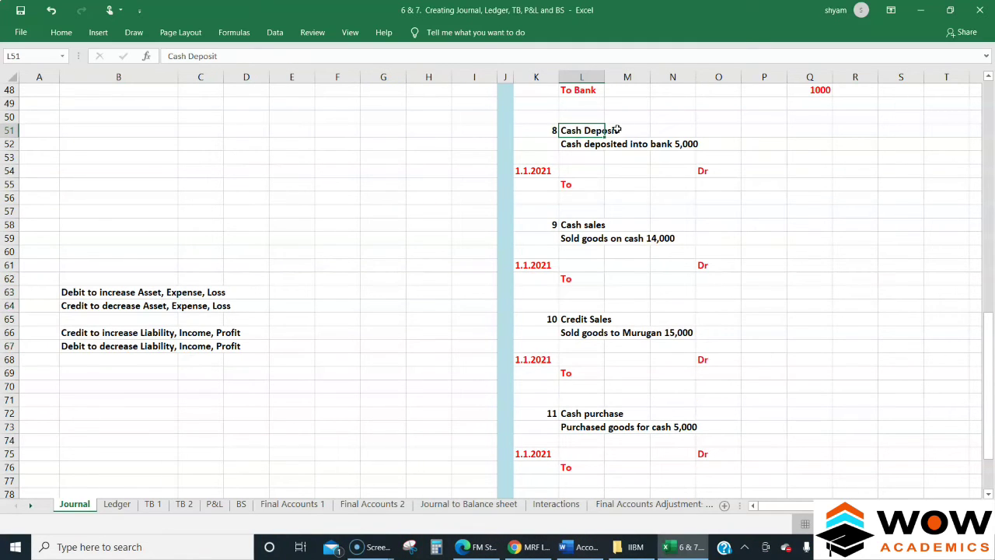
pyautogui.click(585, 144)
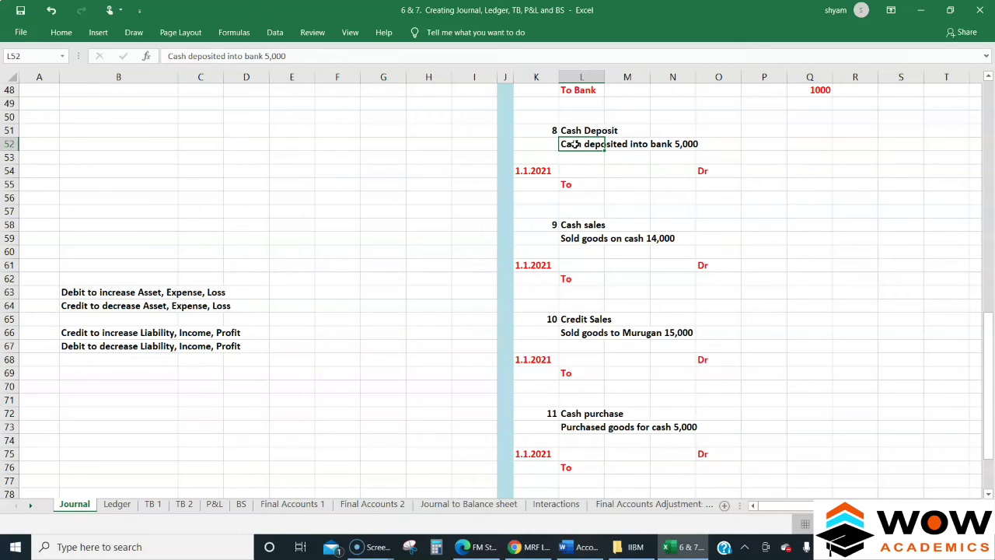
pyautogui.doubleClick(581, 186)
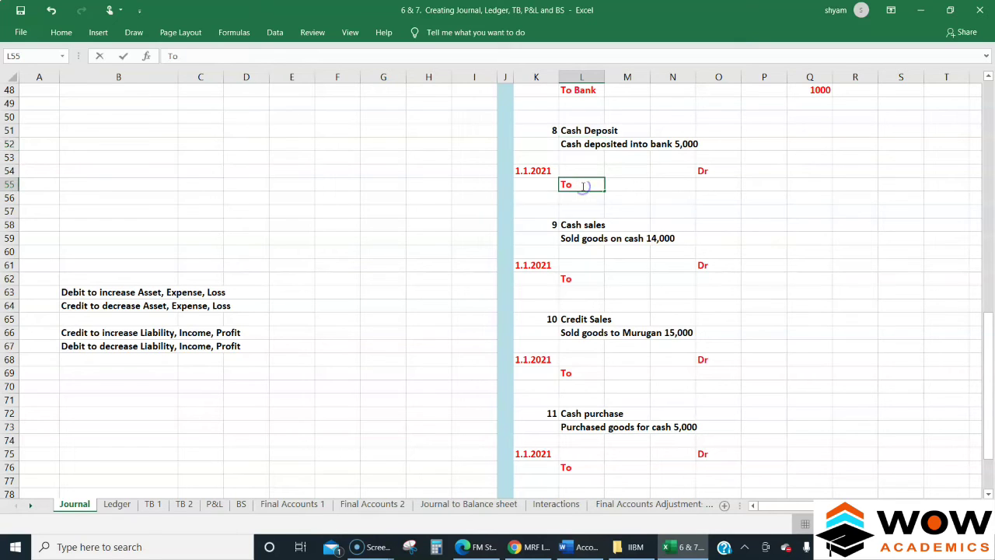
pyautogui.write('Cash')
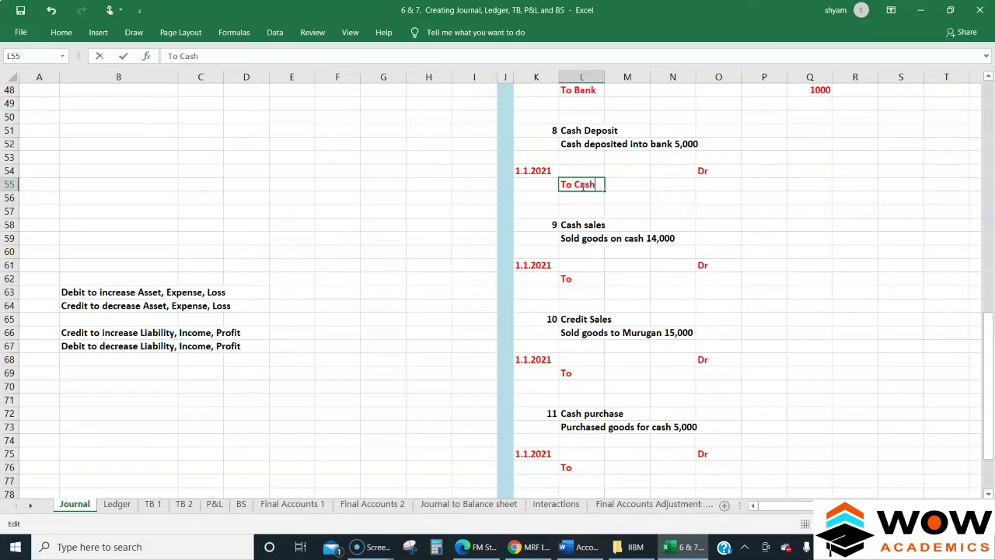
pyautogui.press('Return')
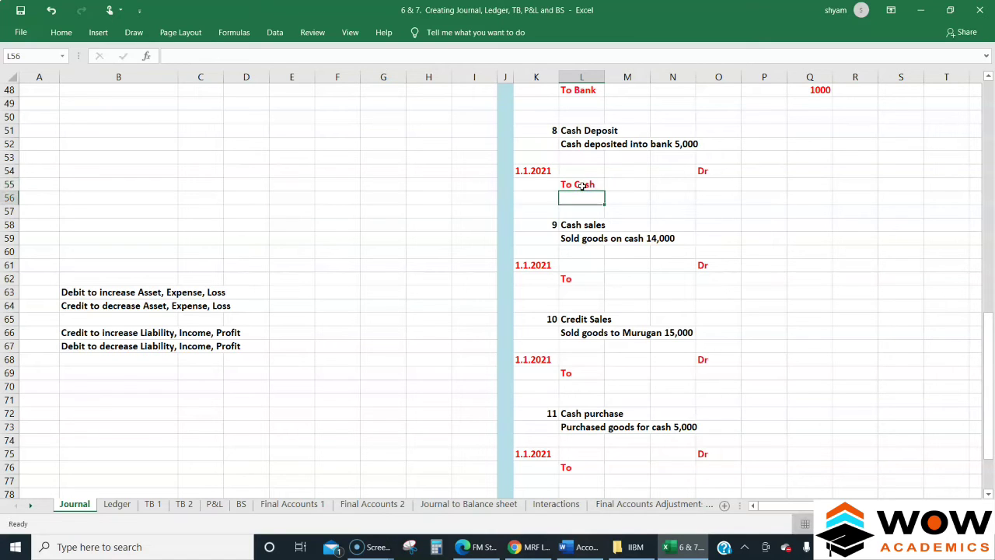
# Enter Bank in L54 as the debit account of the cash deposit entry.
pyautogui.click(574, 170)
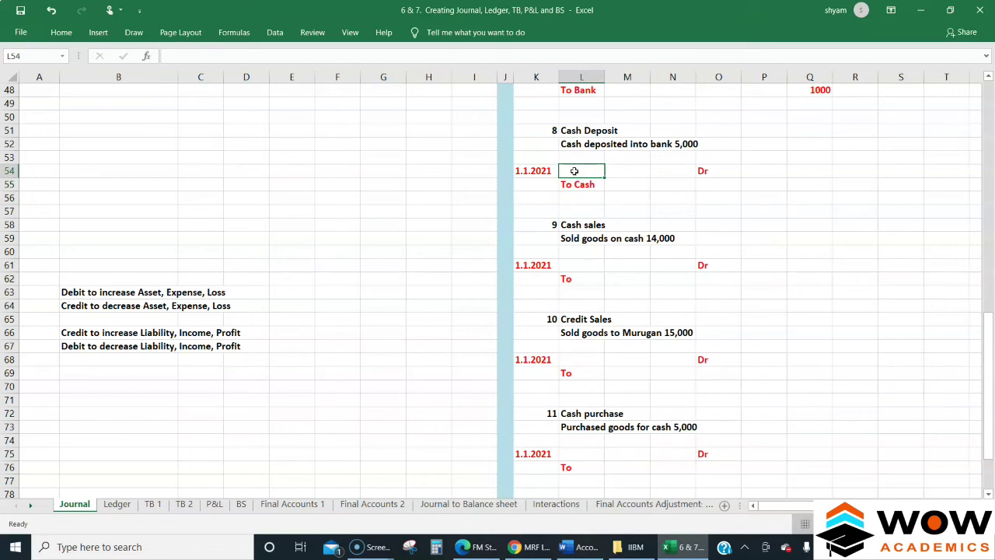
pyautogui.write('Bank')
pyautogui.press('Return')
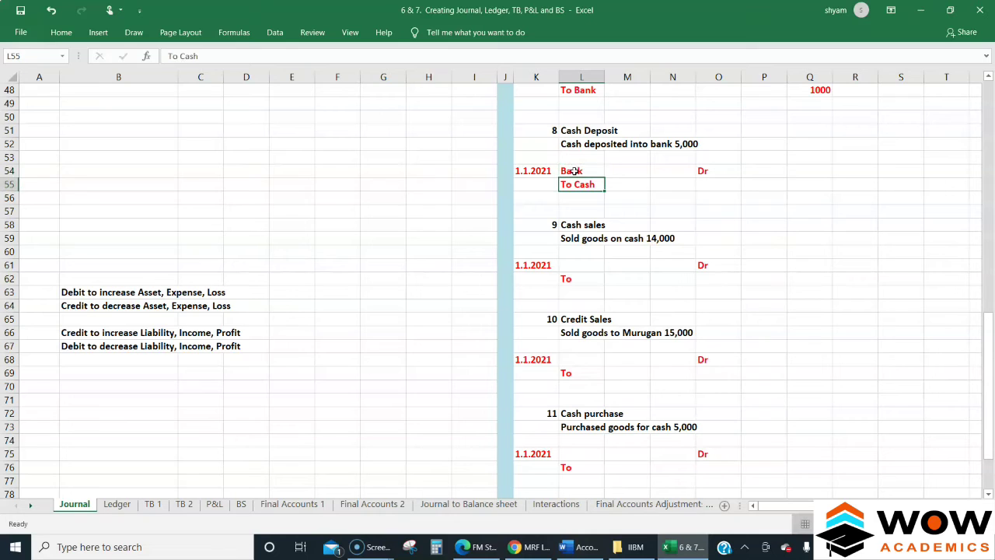
# Enter 5000 as the debit amount of the Bank line in P54 and copy that cell.
pyautogui.press('Up')
pyautogui.press('Up')
pyautogui.press('Down')
pyautogui.press('Right')
pyautogui.press('Right')
pyautogui.press('Right')
pyautogui.press('Right')
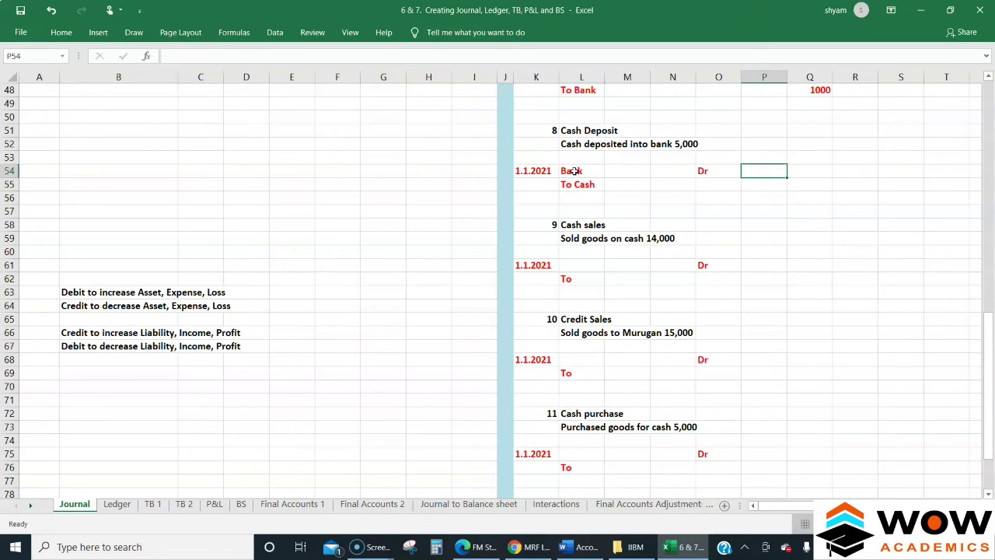
pyautogui.write('5000')
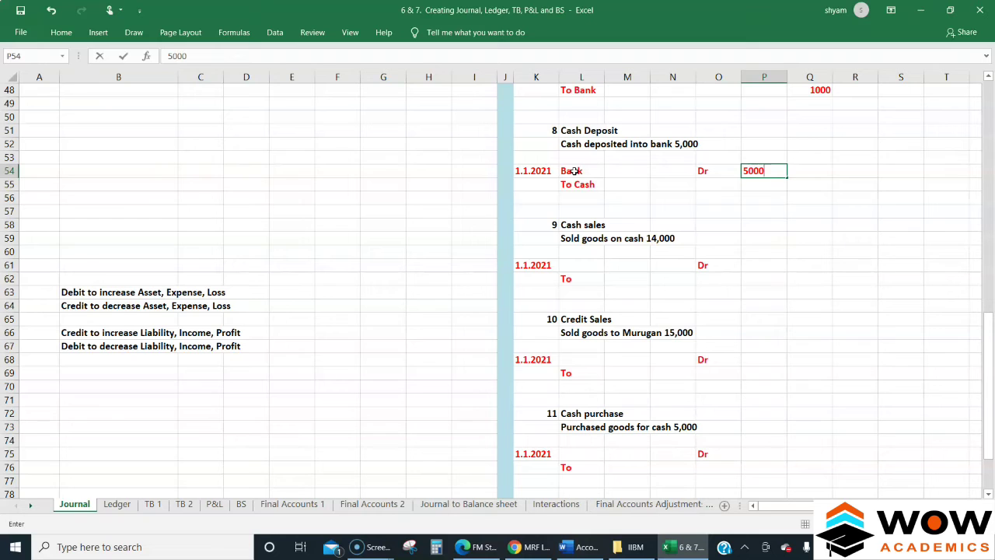
pyautogui.press('Return')
pyautogui.press('Up')
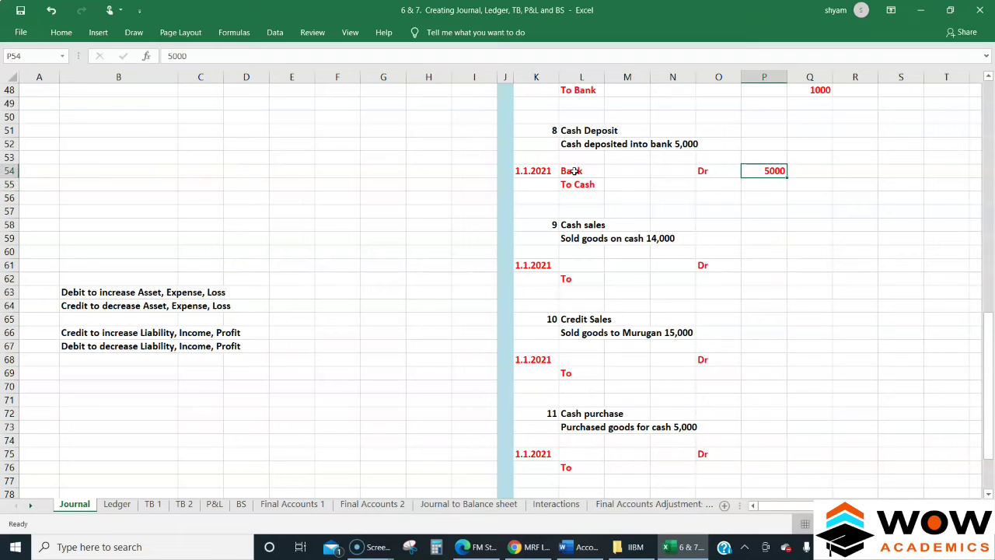
pyautogui.hotkey('ctrl', 'c')
pyautogui.press('Left')
pyautogui.press('Left')
pyautogui.press('Left')
pyautogui.hotkey('ctrl', 'v')
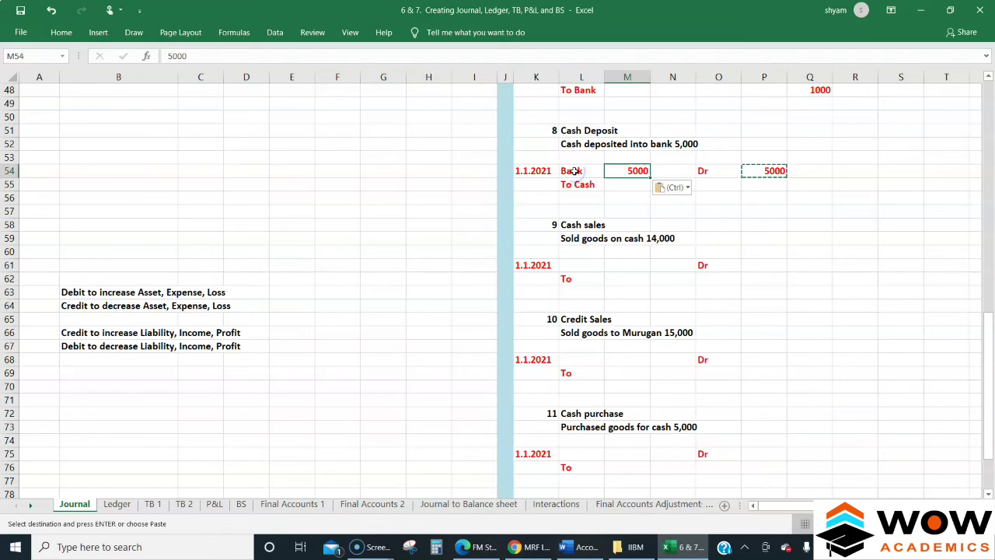
pyautogui.hotkey('ctrl', 'z')
pyautogui.press('Right')
pyautogui.press('Right')
pyautogui.press('Right')
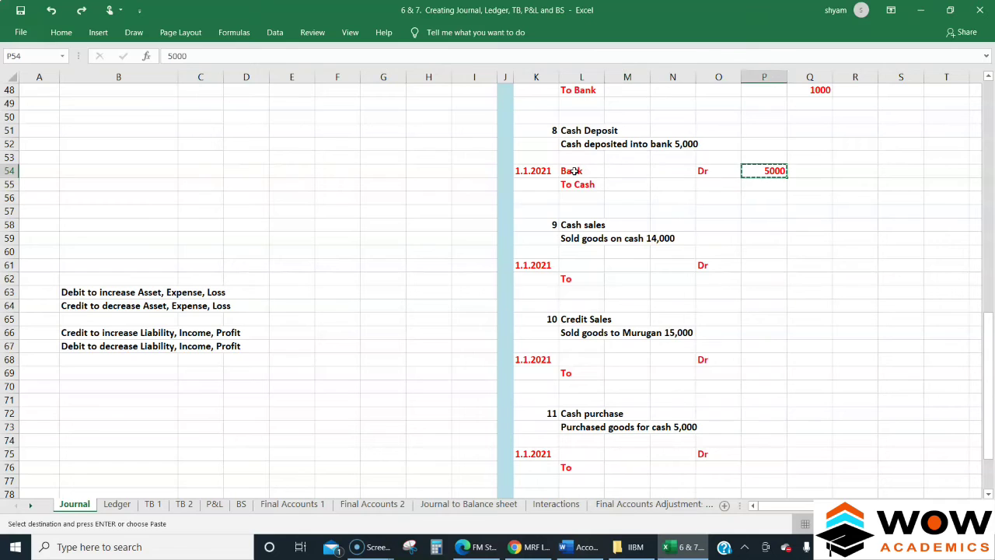
# Paste the copied debit amount into the Credit column at Q55 for the To Cash line.
pyautogui.press('Right')
pyautogui.press('Down')
pyautogui.hotkey('ctrl', 'v')
pyautogui.press('Escape')
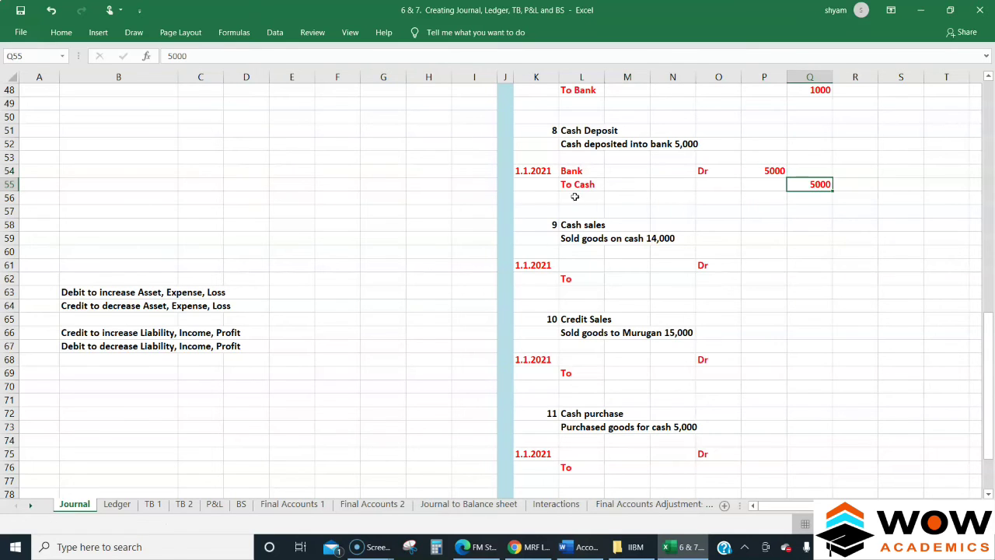
# Enter Cash in L61 as the debit account of the cash sales entry.
pyautogui.click(582, 225)
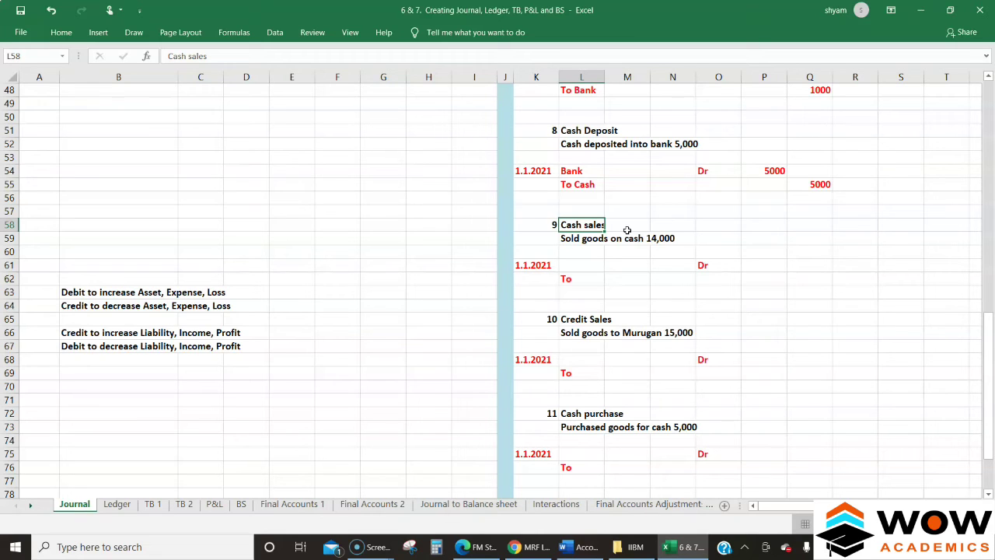
pyautogui.click(583, 265)
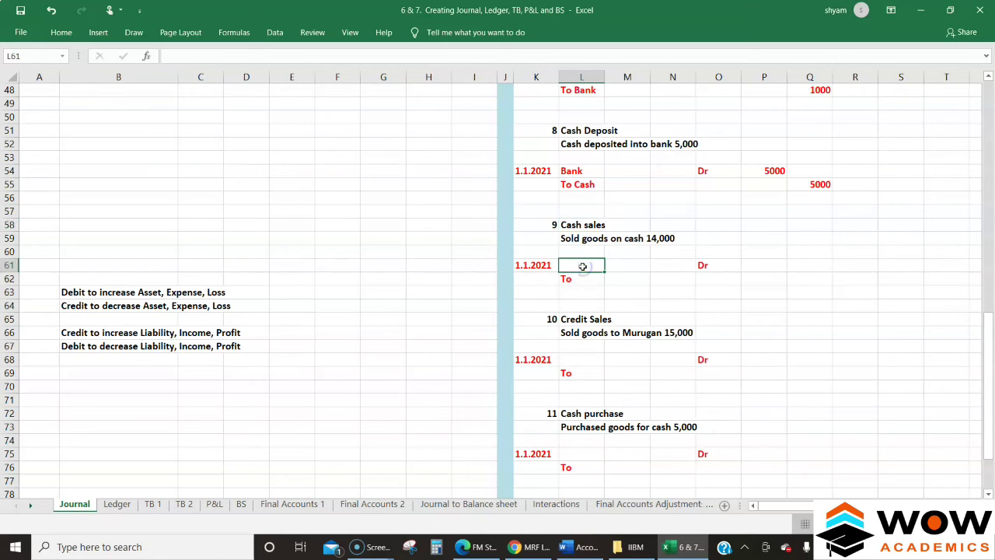
pyautogui.write('Cash')
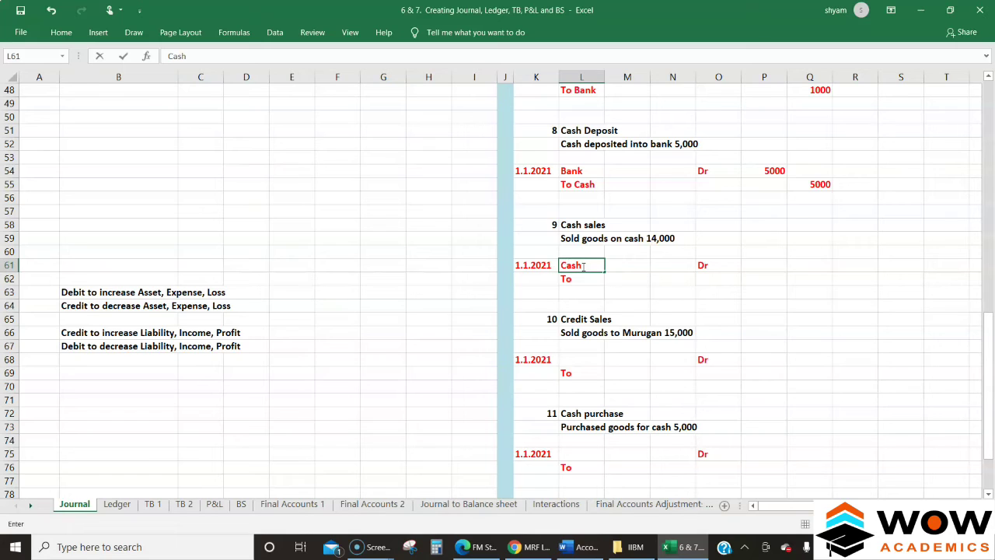
pyautogui.press('Return')
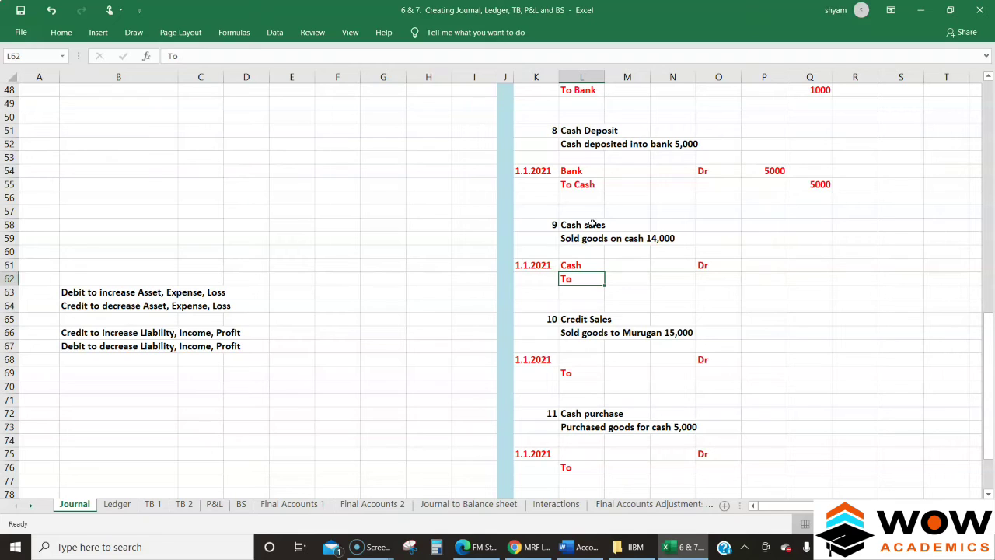
# Complete the credit line of the cash sales entry in L62 as To Sales, following the rule for increasing income.
pyautogui.click(65, 334)
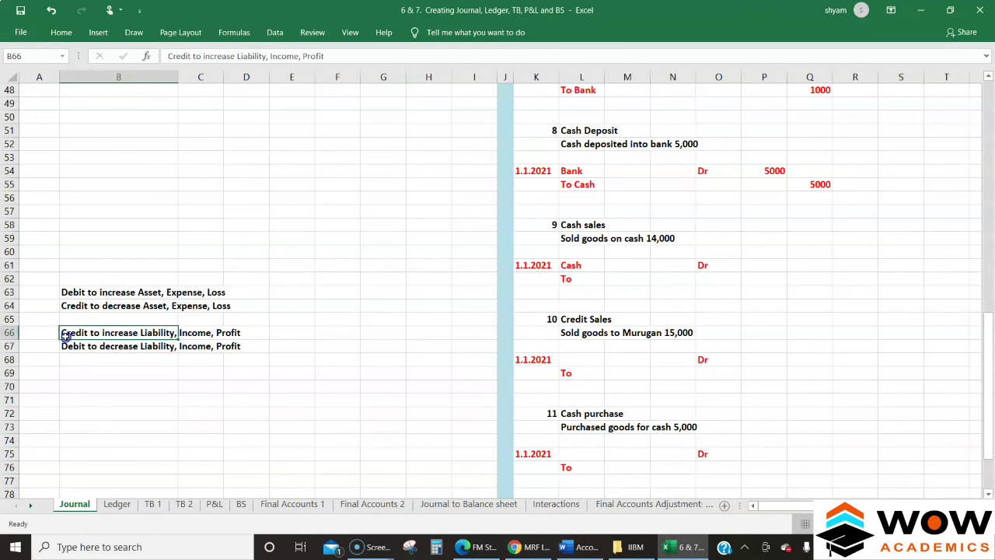
pyautogui.doubleClick(588, 277)
pyautogui.write('Sales')
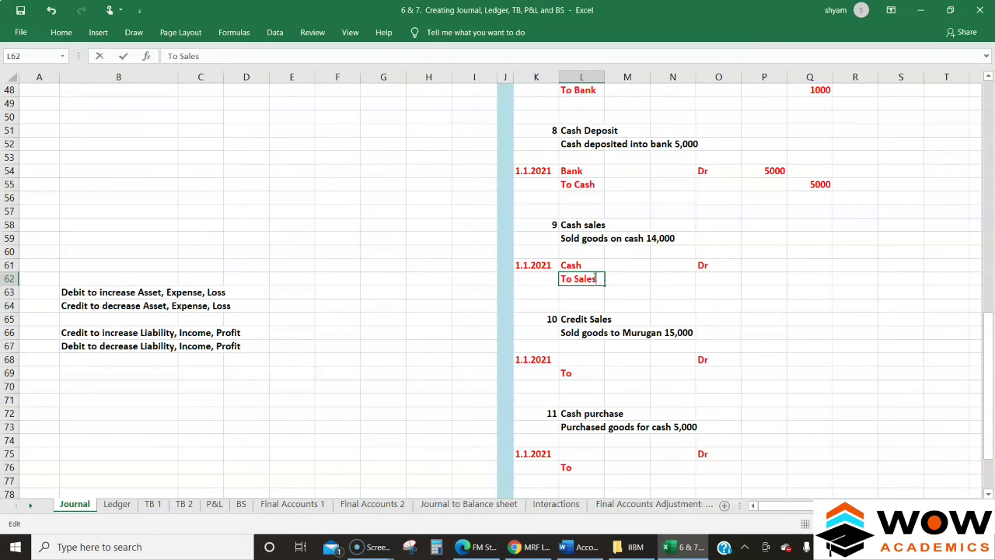
# Enter 14000 as the debit amount of the Cash line in P61.
pyautogui.press('Tab')
pyautogui.press('Tab')
pyautogui.press('Tab')
pyautogui.press('Tab')
pyautogui.press('Up')
pyautogui.write('1400')
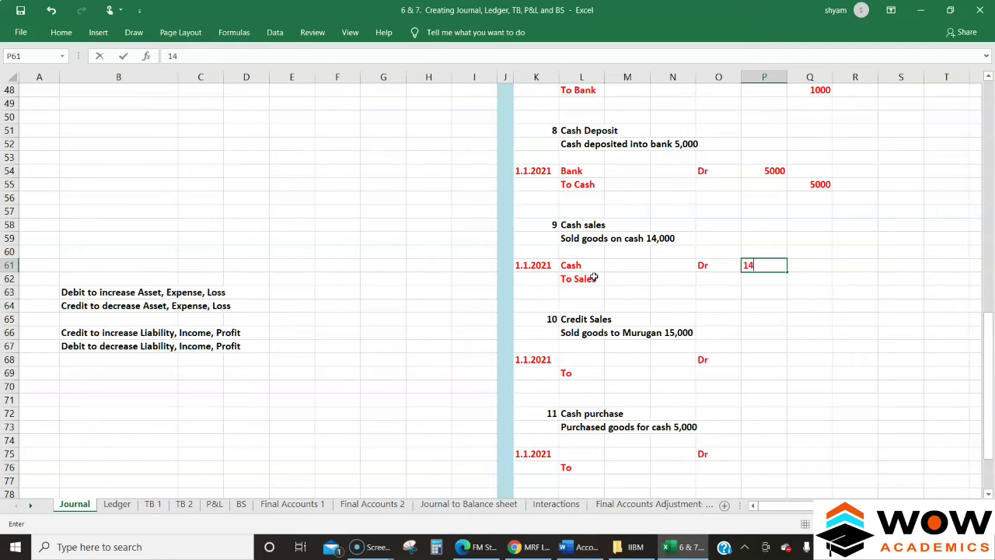
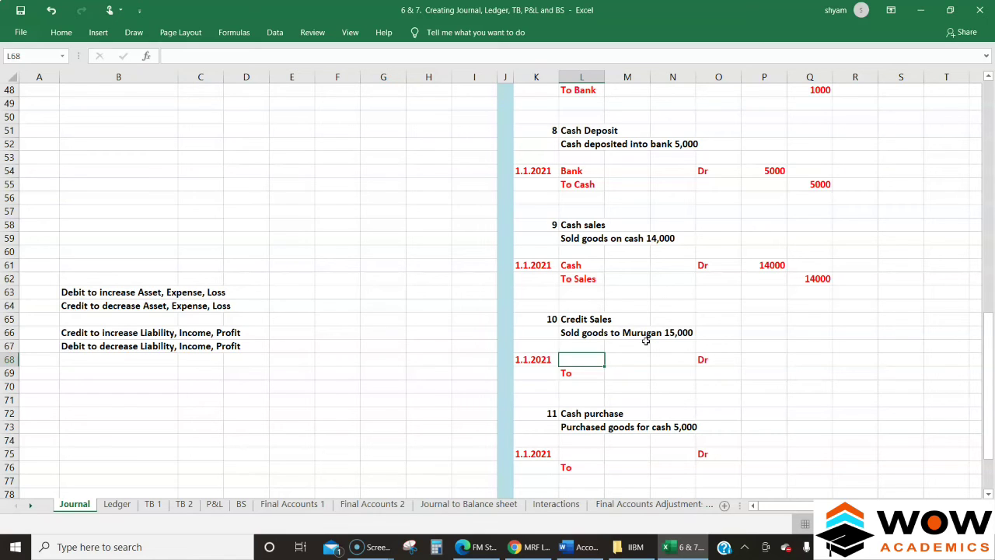
# Complete the credit line of the credit sales entry in L69 as To Credit Sales.
pyautogui.click(592, 319)
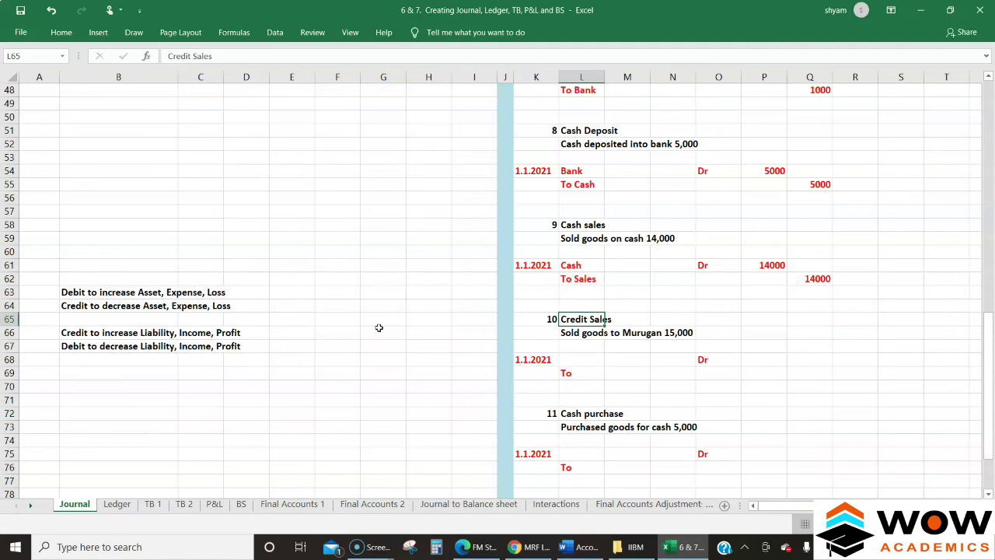
pyautogui.doubleClick(589, 373)
pyautogui.write('Cred')
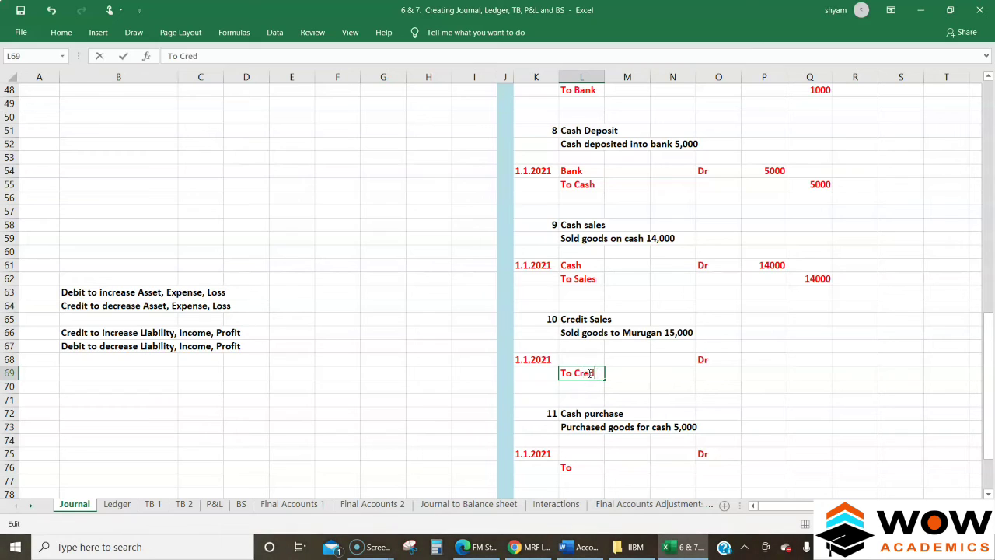
pyautogui.write('ir Sales')
pyautogui.press('Delete')
pyautogui.press('Delete')
pyautogui.press('Delete')
pyautogui.write('dit')
pyautogui.press('Return')
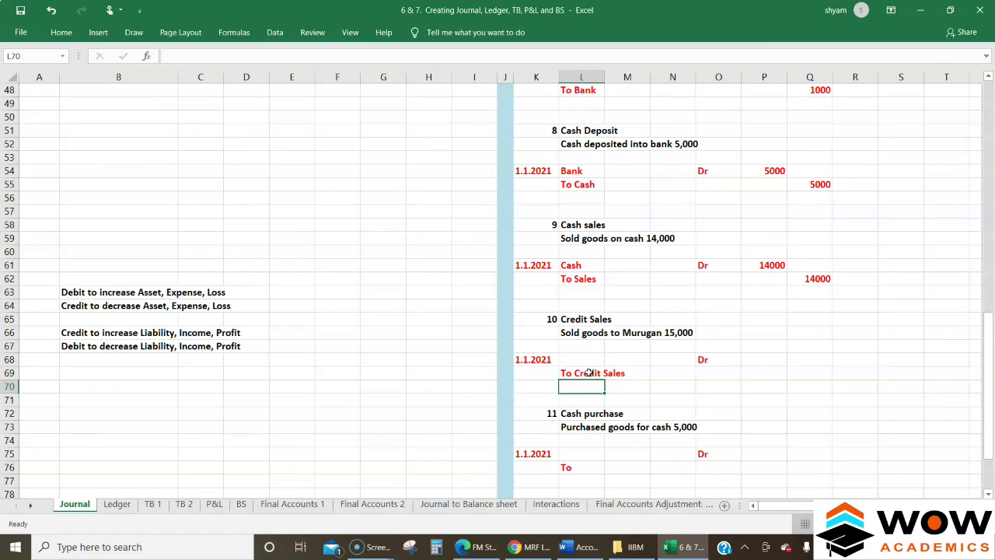
# Enter Accounts Receivable in L68 as the debit account of the credit sales entry.
pyautogui.press('Up')
pyautogui.press('Up')
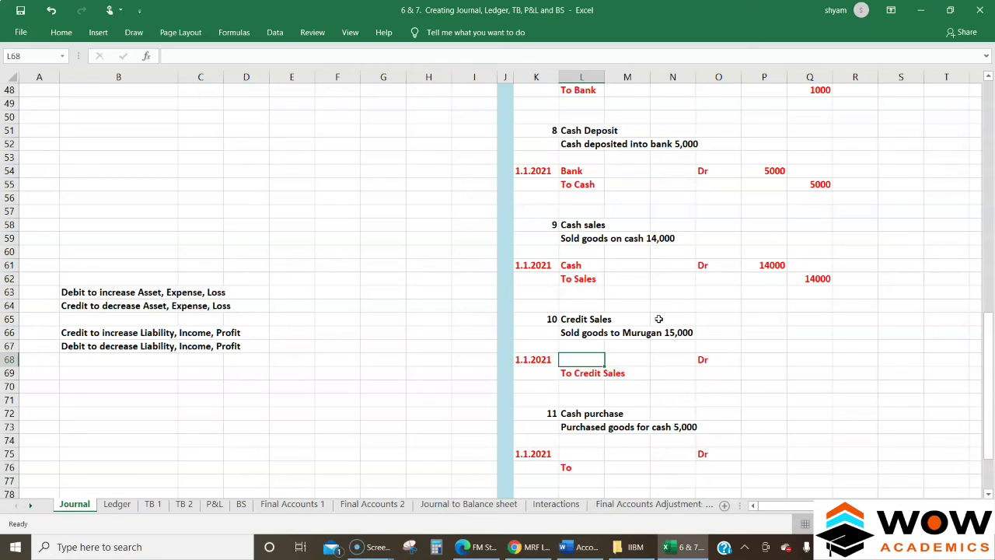
pyautogui.write('Ac')
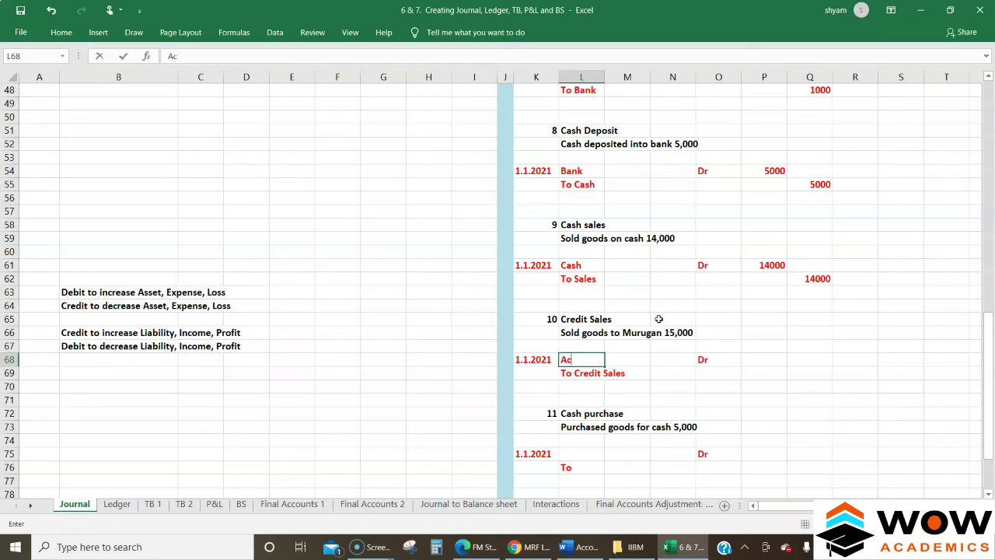
pyautogui.write('counts Receivab;e')
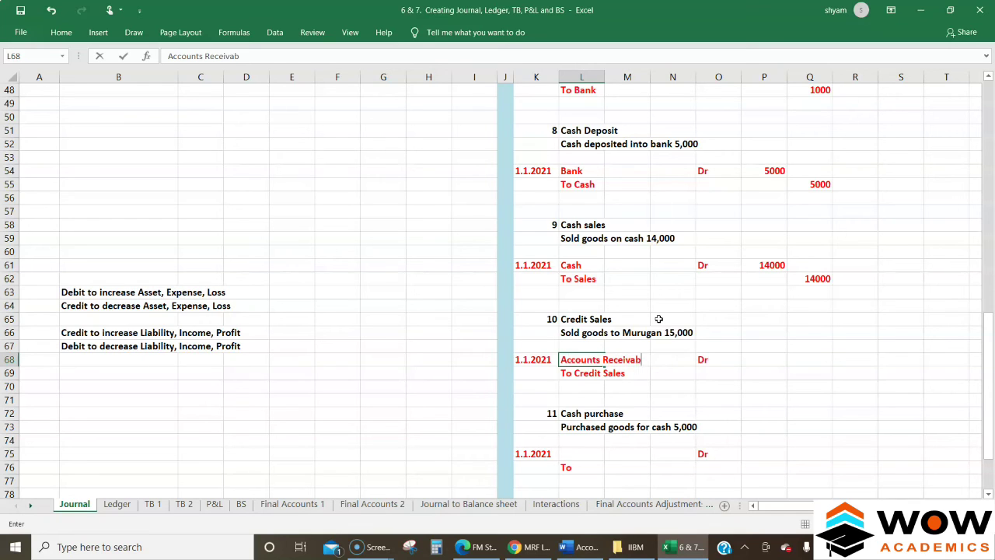
pyautogui.press('BackSpace')
pyautogui.press('BackSpace')
pyautogui.write('le')
pyautogui.press('Return')
# Enter 15000 as the debit amount of the Accounts Receivable line in P68.
pyautogui.press('Up')
pyautogui.press('Right')
pyautogui.press('Right')
pyautogui.press('Right')
pyautogui.press('Right')
pyautogui.write('15000')
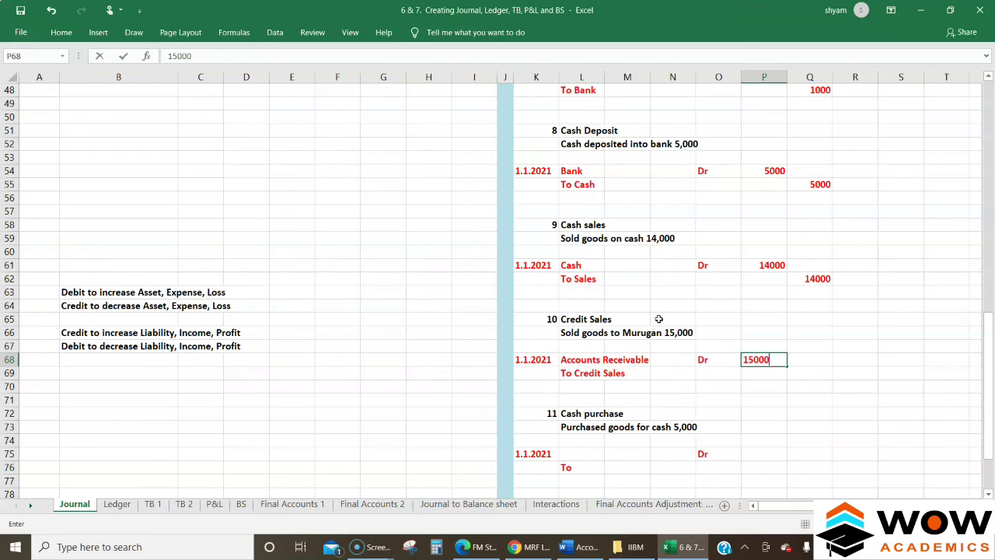
pyautogui.press('Return')
# Copy the debit amount from P68 into the Credit column at Q69 for the To Credit Sales line.
pyautogui.press('Up')
pyautogui.hotkey('ctrl', 'c')
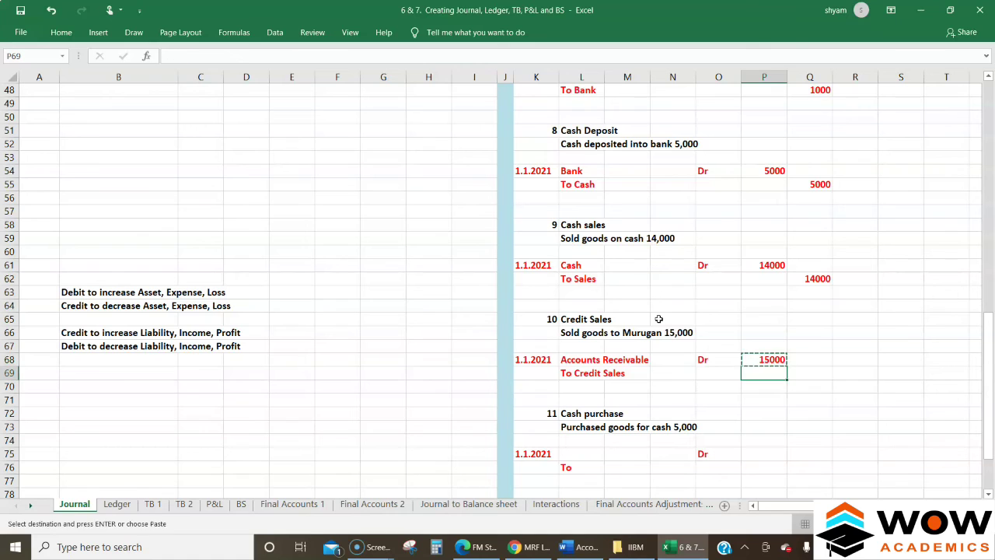
pyautogui.press('Down')
pyautogui.press('Right')
pyautogui.hotkey('ctrl', 'v')
pyautogui.press('Escape')
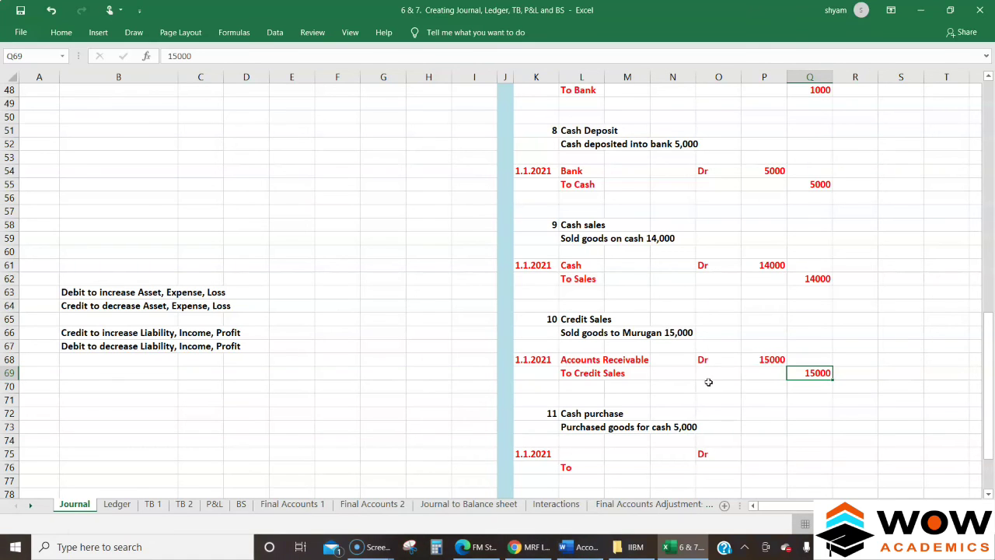
# Complete the credit line of the cash purchase entry in L76 as To Cash.
pyautogui.click(594, 413)
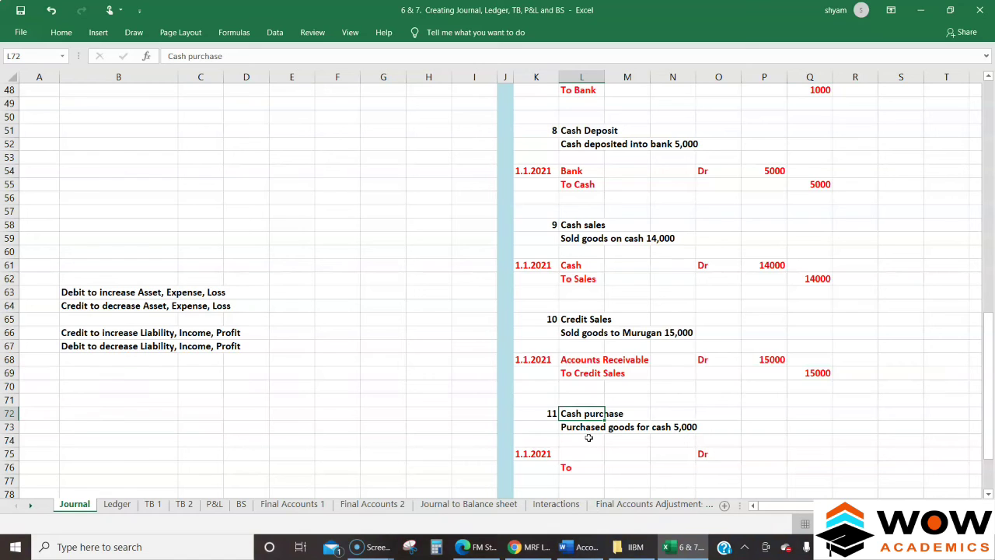
pyautogui.scroll(-3, 588, 437)
pyautogui.press('Down')
pyautogui.press('Down')
pyautogui.press('Down')
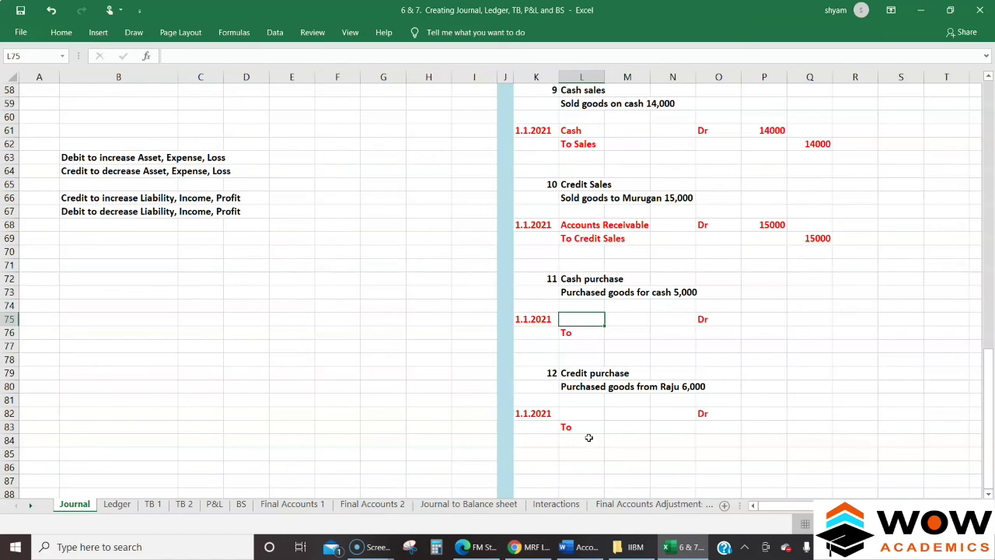
pyautogui.press('Down')
pyautogui.doubleClick(585, 332)
pyautogui.write('Cash')
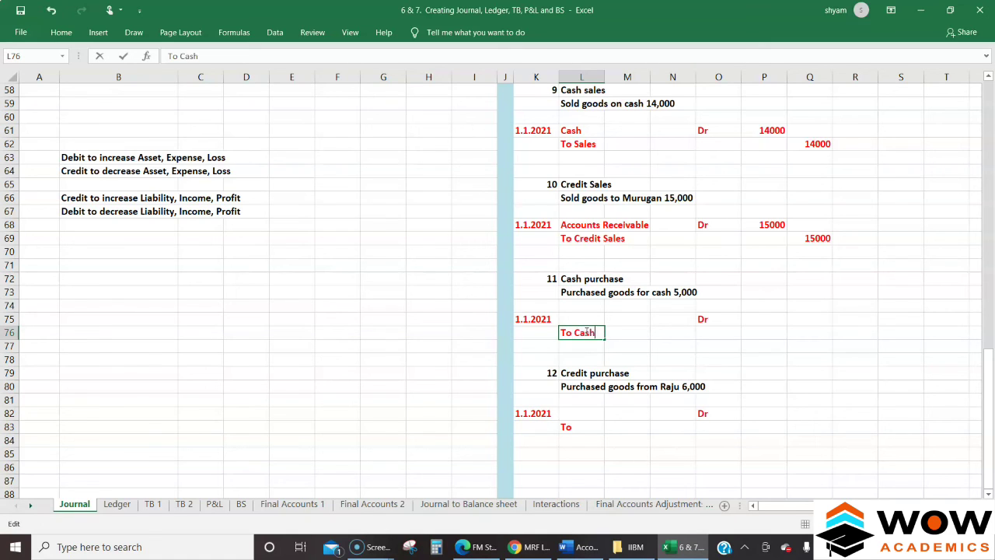
pyautogui.press('Return')
# Enter Purchase in L75 as the debit account of the cash purchase entry, following the debit rule for expenses.
pyautogui.press('Up')
pyautogui.press('Up')
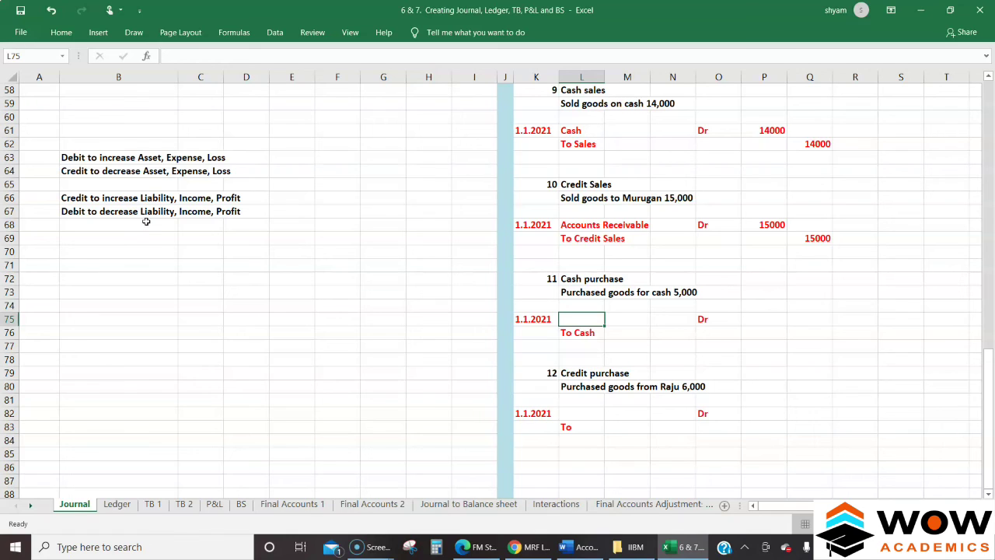
pyautogui.click(112, 155)
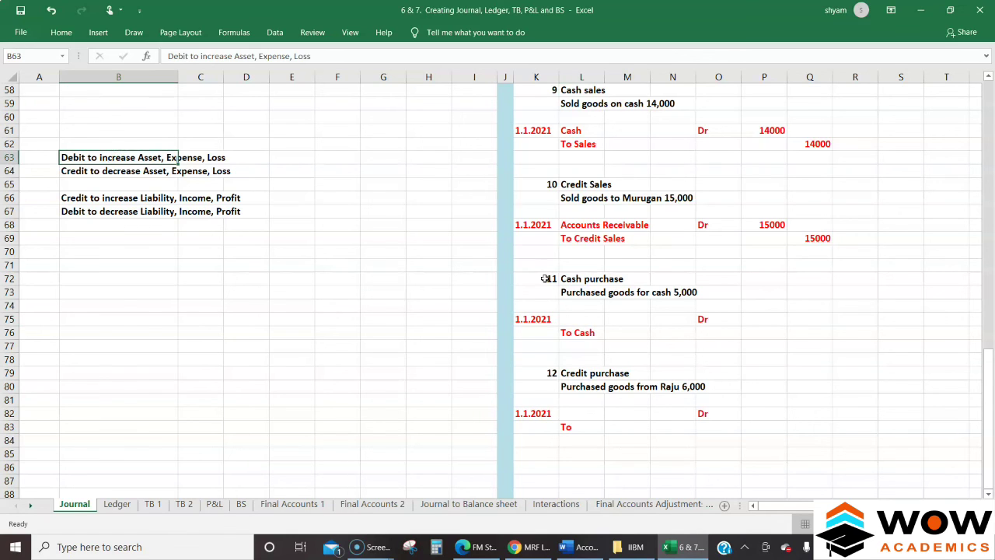
pyautogui.click(574, 317)
pyautogui.write('P')
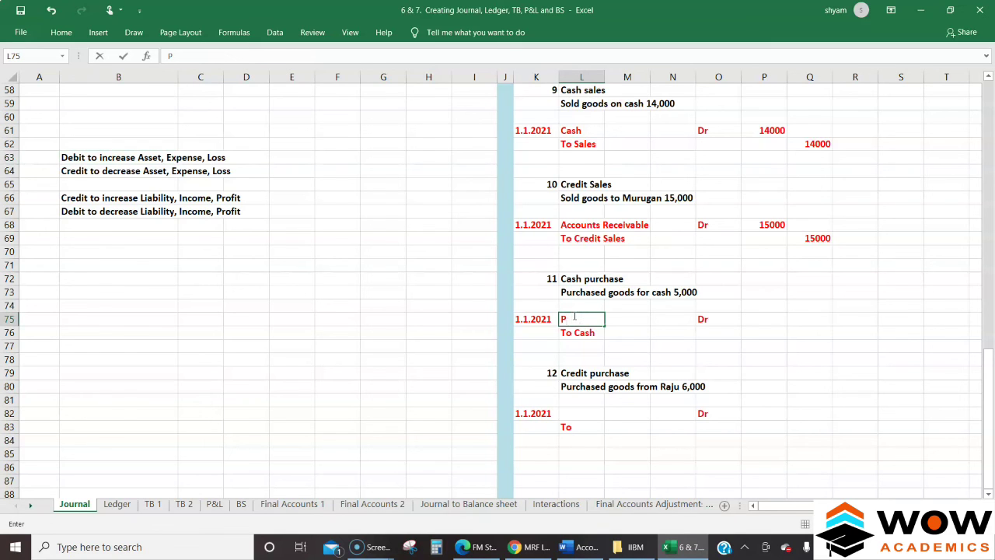
pyautogui.write('urchase')
pyautogui.press('Return')
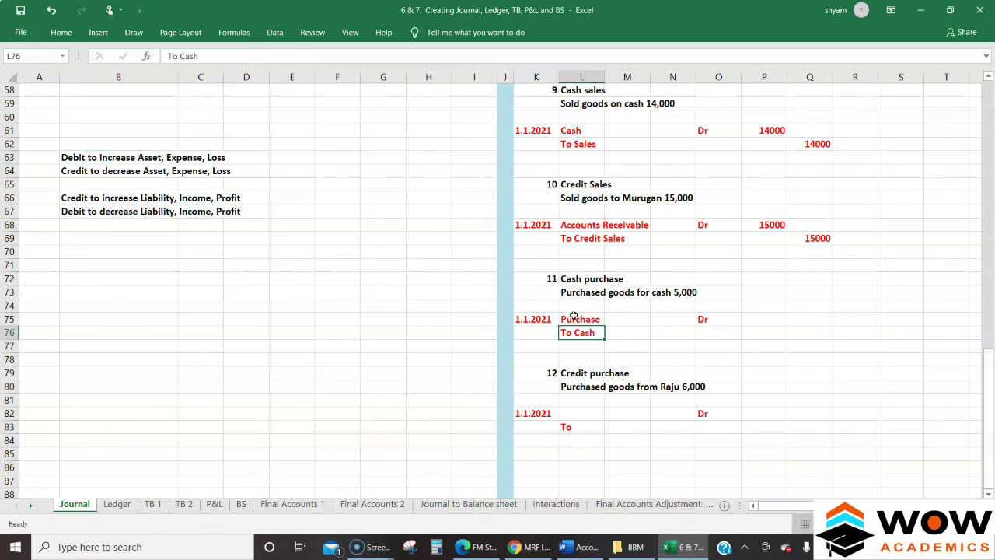
# Enter 5000 as the debit amount of the Purchase line in P75.
pyautogui.click(573, 316)
pyautogui.press('Right')
pyautogui.press('Right')
pyautogui.press('Right')
pyautogui.press('Right')
pyautogui.press('Right')
pyautogui.press('Left')
pyautogui.write('5000')
pyautogui.press('Return')
# Copy the debit amount from P75 into the Credit column at Q76 for the To Cash line.
pyautogui.press('Up')
pyautogui.hotkey('ctrl', 'c')
pyautogui.press('Down')
pyautogui.press('Right')
pyautogui.hotkey('ctrl', 'v')
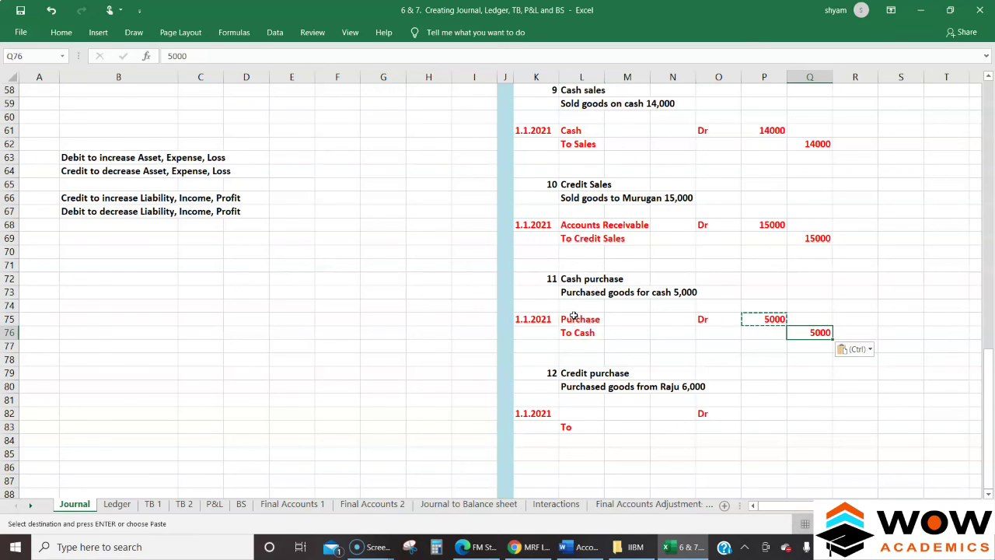
pyautogui.press('Escape')
# Examine the credit purchase transaction in L79:L80 and compare it with the debit account of the cash purchase entry in L75.
pyautogui.press('Down')
pyautogui.press('Down')
pyautogui.press('Down')
pyautogui.press('Left')
pyautogui.press('Left')
pyautogui.press('Left')
pyautogui.press('Left')
pyautogui.press('Left')
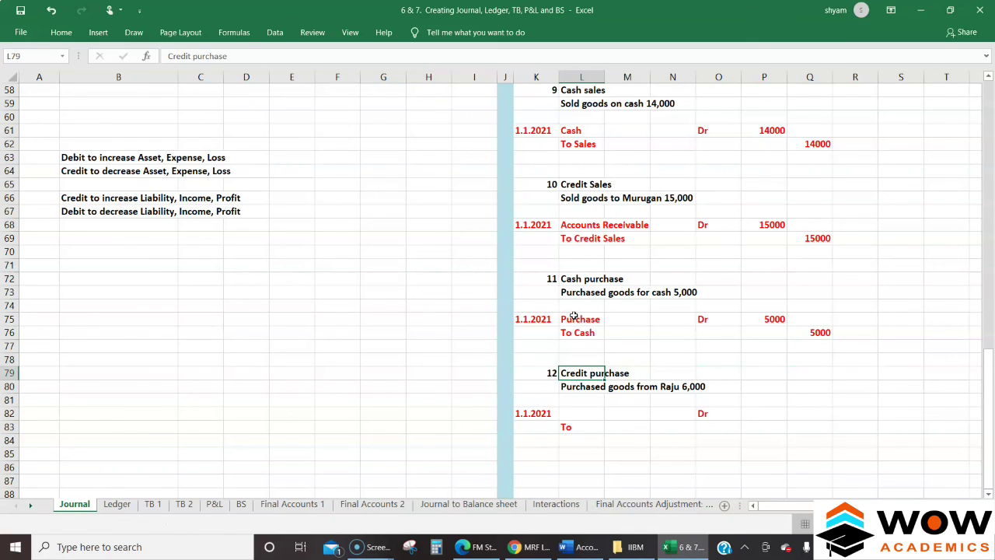
pyautogui.press('Down')
pyautogui.press('Up')
pyautogui.press('Up')
pyautogui.press('Up')
pyautogui.press('Up')
pyautogui.press('Up')
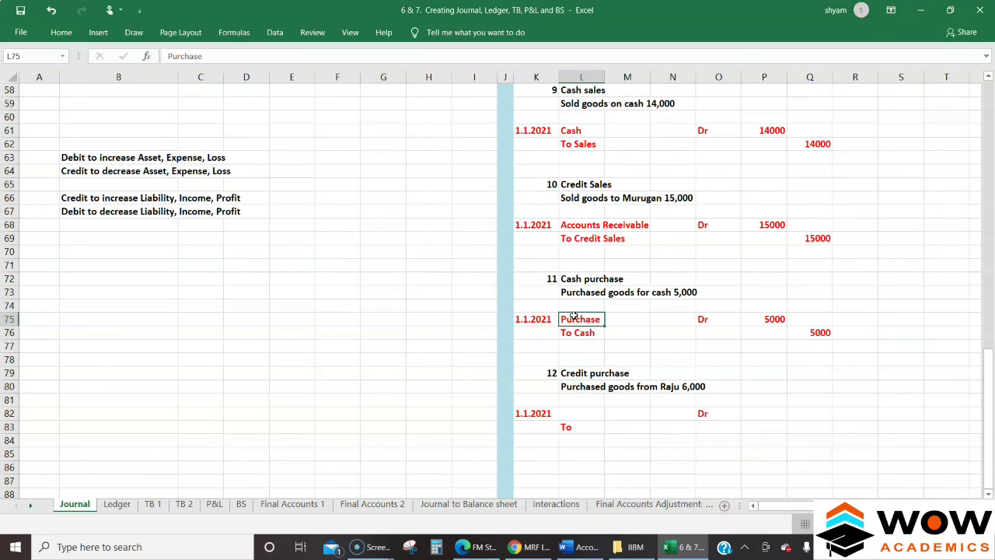
# Enter Credit Purchase in L82 as the debit account of the credit purchase entry.
pyautogui.press('Down')
pyautogui.press('Down')
pyautogui.press('Down')
pyautogui.press('Down')
pyautogui.press('Down')
pyautogui.press('Down')
pyautogui.press('Down')
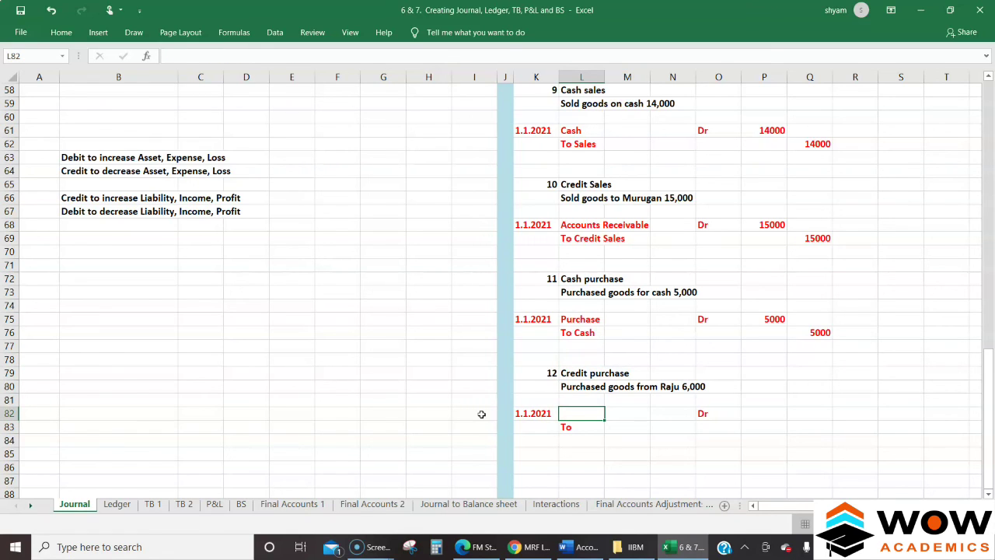
pyautogui.write('Cred')
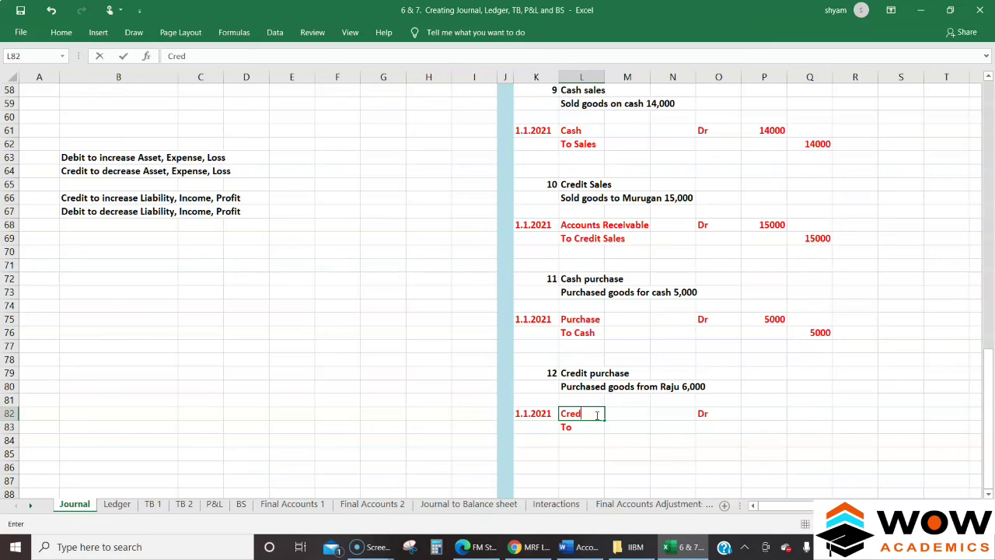
pyautogui.write('it Purchase')
pyautogui.press('Return')
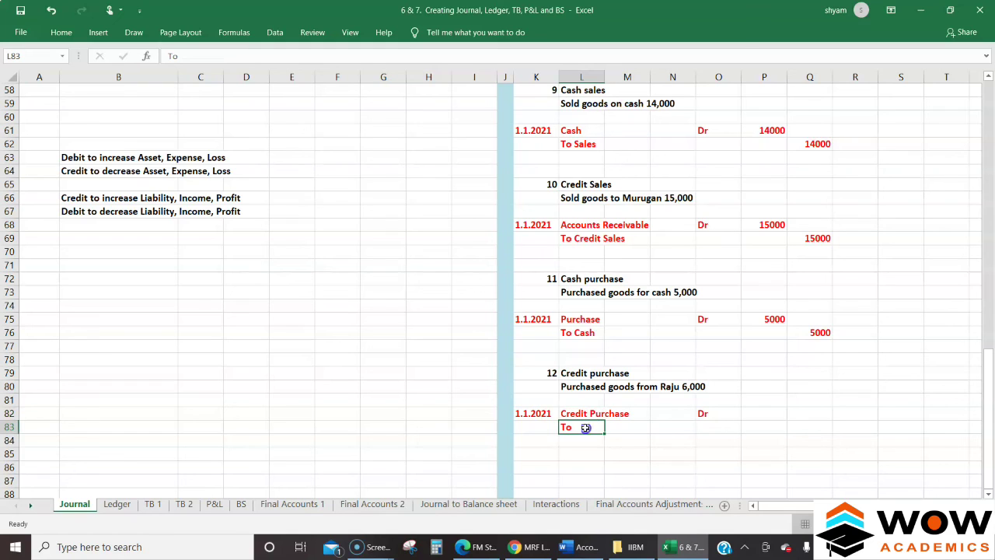
# Complete the credit line of the credit purchase entry in L83 as To Accounts Payable.
pyautogui.doubleClick(586, 428)
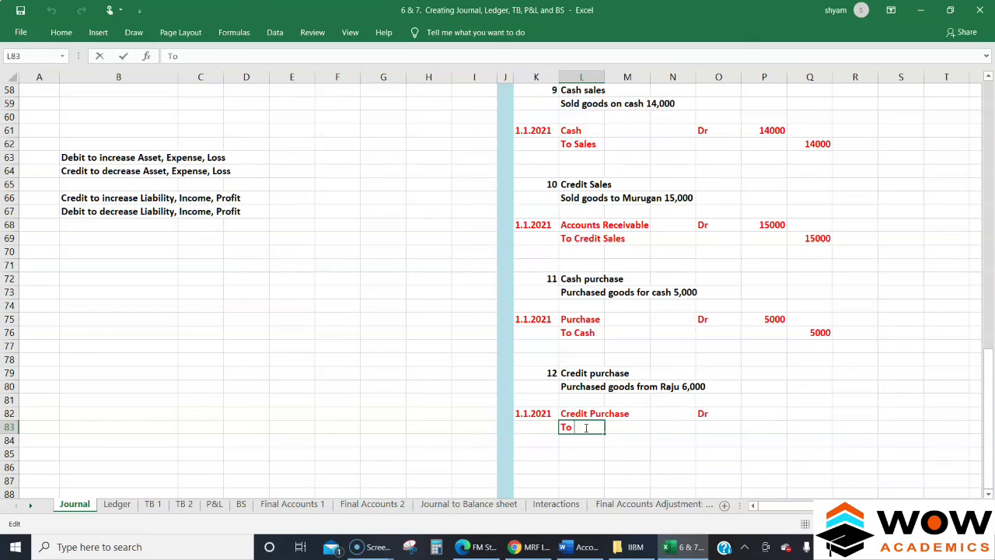
pyautogui.write('Accounts Pa')
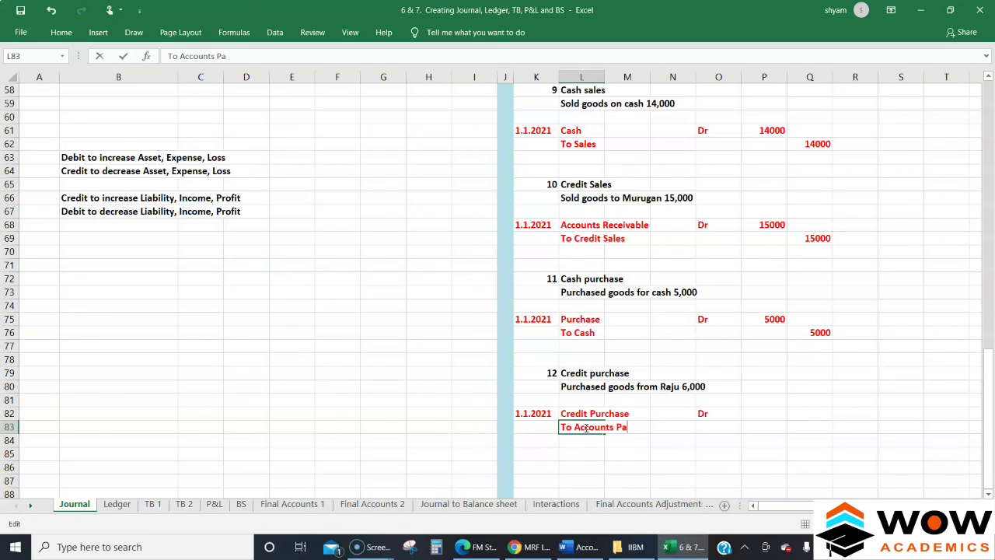
pyautogui.write('yab;e')
pyautogui.press('BackSpace')
pyautogui.press('BackSpace')
pyautogui.write('le')
pyautogui.press('Return')
# Enter 6000 as the debit amount of the Credit Purchase line in P82.
pyautogui.click(585, 427)
pyautogui.press('Up')
pyautogui.press('Right')
pyautogui.press('Right')
pyautogui.press('Right')
pyautogui.press('Right')
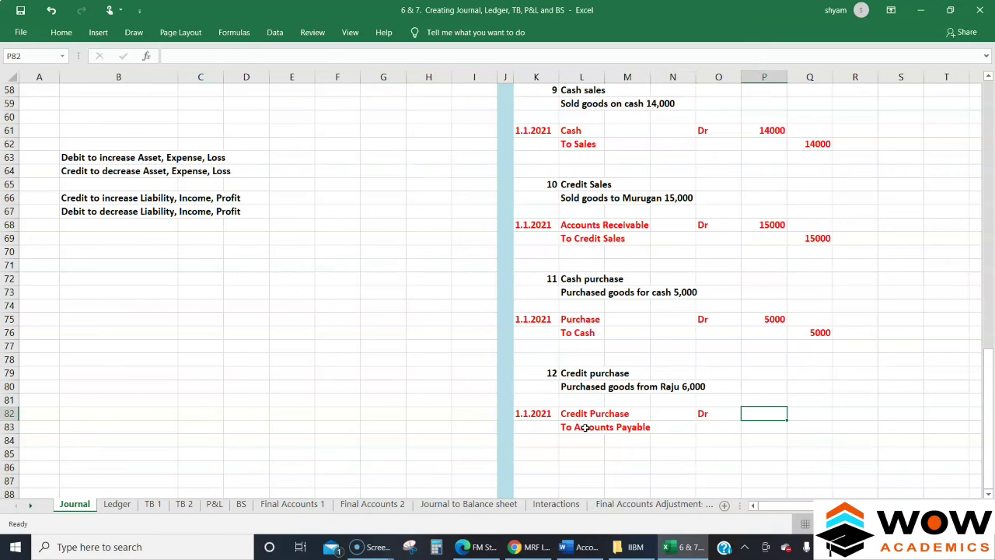
pyautogui.write('6000')
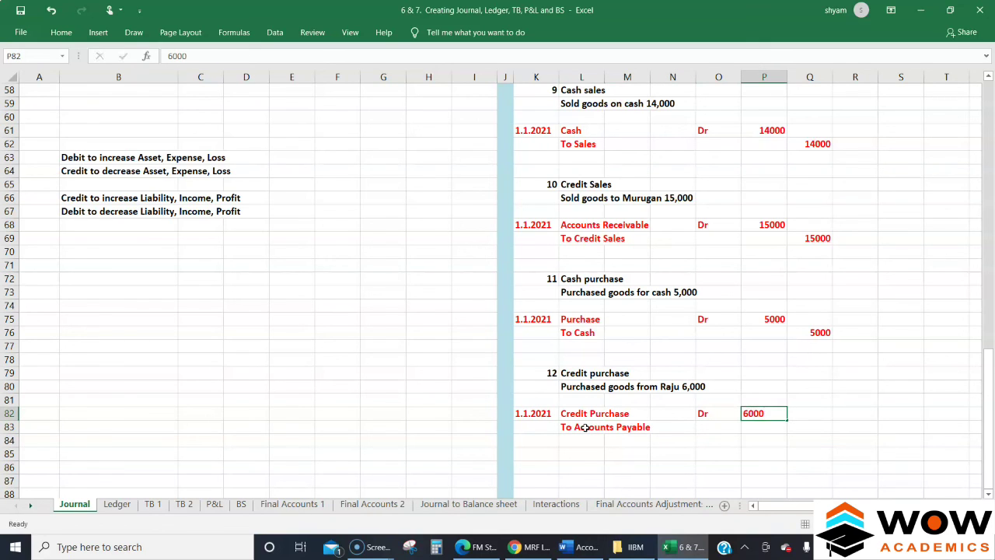
pyautogui.press('Return')
# Copy the debit amount from P82 into the Credit column at Q83 for the To Accounts Payable line.
pyautogui.press('Up')
pyautogui.hotkey('ctrl', 'c')
pyautogui.press('Down')
pyautogui.press('Right')
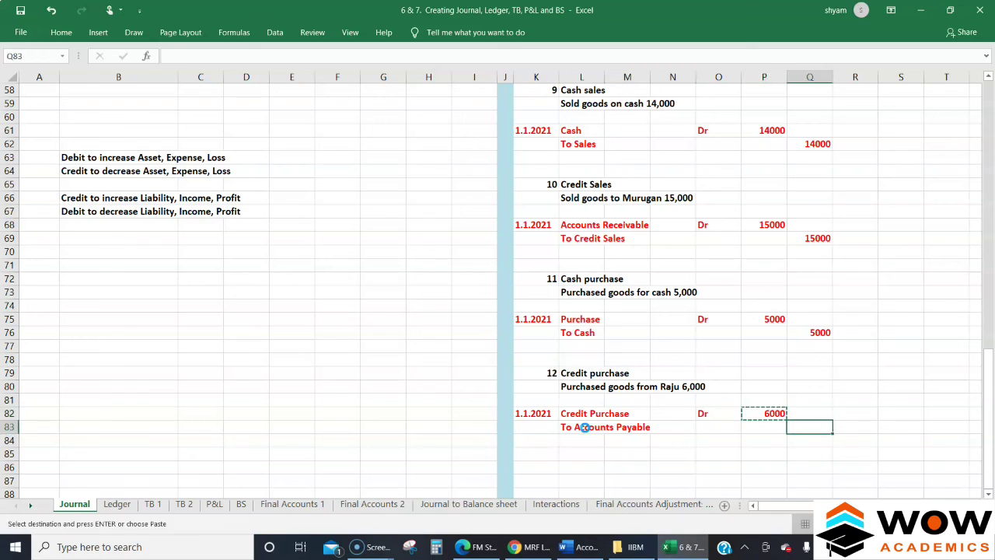
pyautogui.hotkey('ctrl', 'v')
pyautogui.press('Escape')
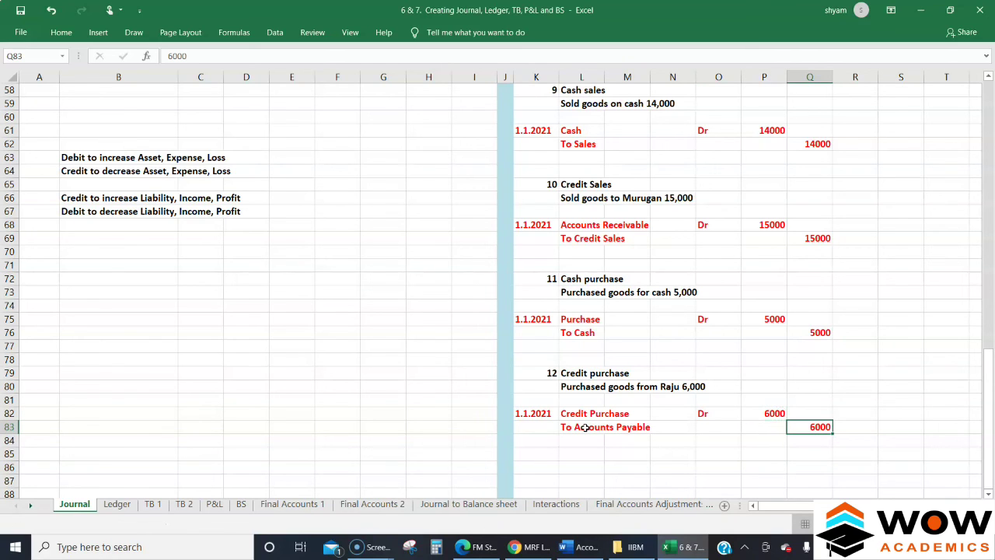
pyautogui.click(489, 411)
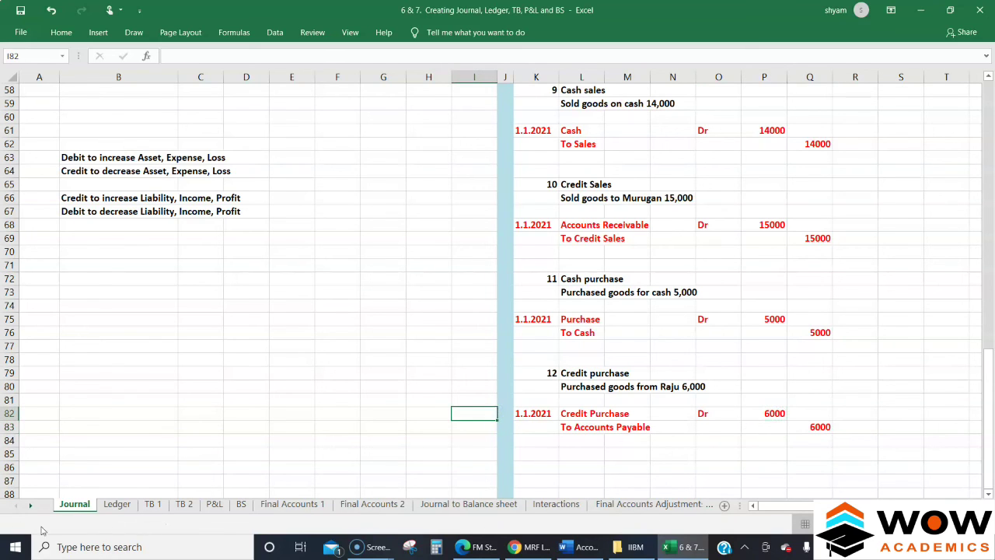